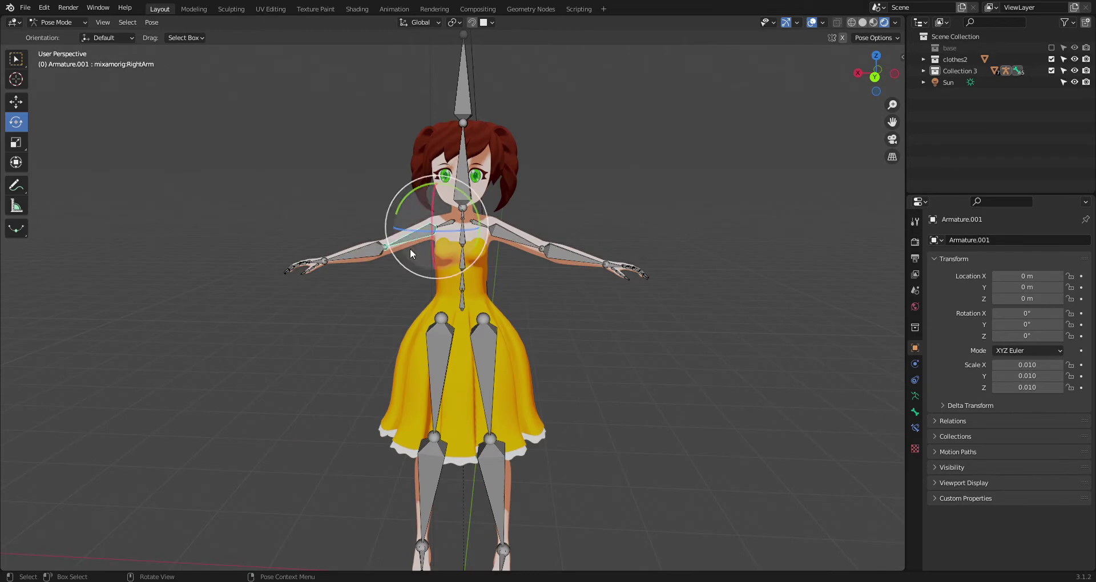
Step: Rotate the left upper leg bone forward and up so the leg lifts in front of the skirt
{"action": "left_click", "coordinate": [394, 257]}
{"action": "middle_click_drag", "start_coordinate": [497, 306], "coordinate": [422, 315]}
{"action": "left_click", "coordinate": [443, 361]}
{"action": "middle_click_drag", "start_coordinate": [443, 362], "coordinate": [438, 386]}
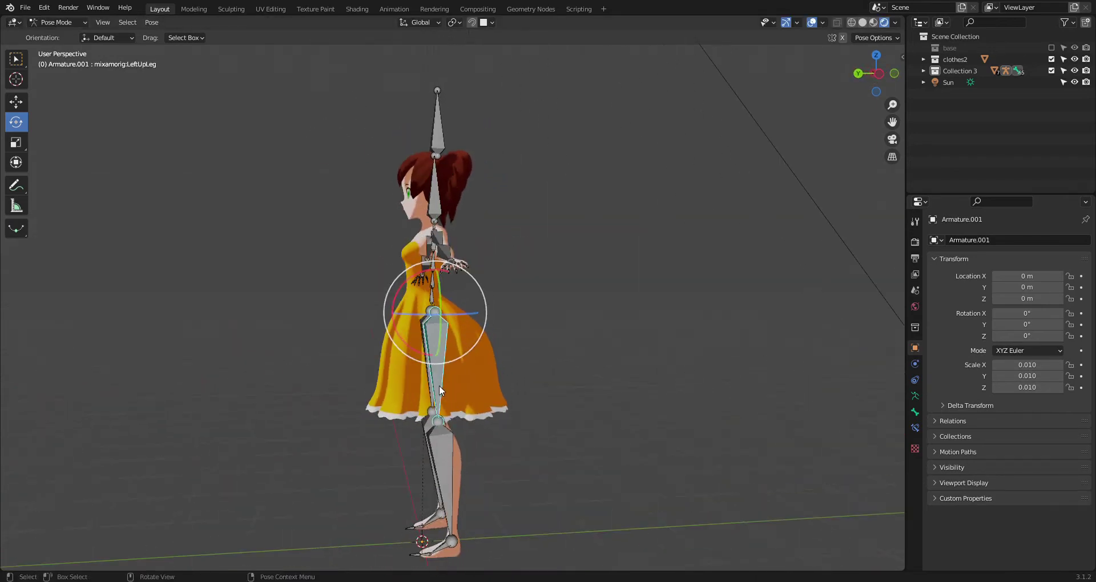
{"action": "key", "text": "r"}
{"action": "left_click", "coordinate": [378, 331]}
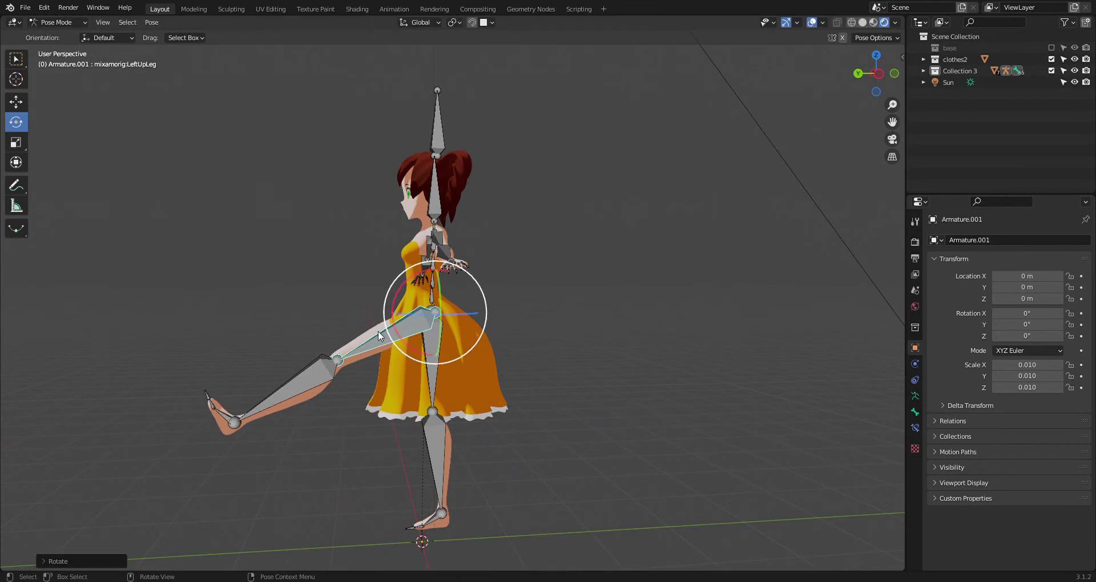
Step: Rotate the left lower leg bone backward at the knee, then bring the shin closer to vertical
{"action": "left_click", "coordinate": [323, 365]}
{"action": "key", "text": "r"}
{"action": "left_click", "coordinate": [360, 380]}
{"action": "middle_click_drag", "start_coordinate": [360, 380], "coordinate": [466, 376]}
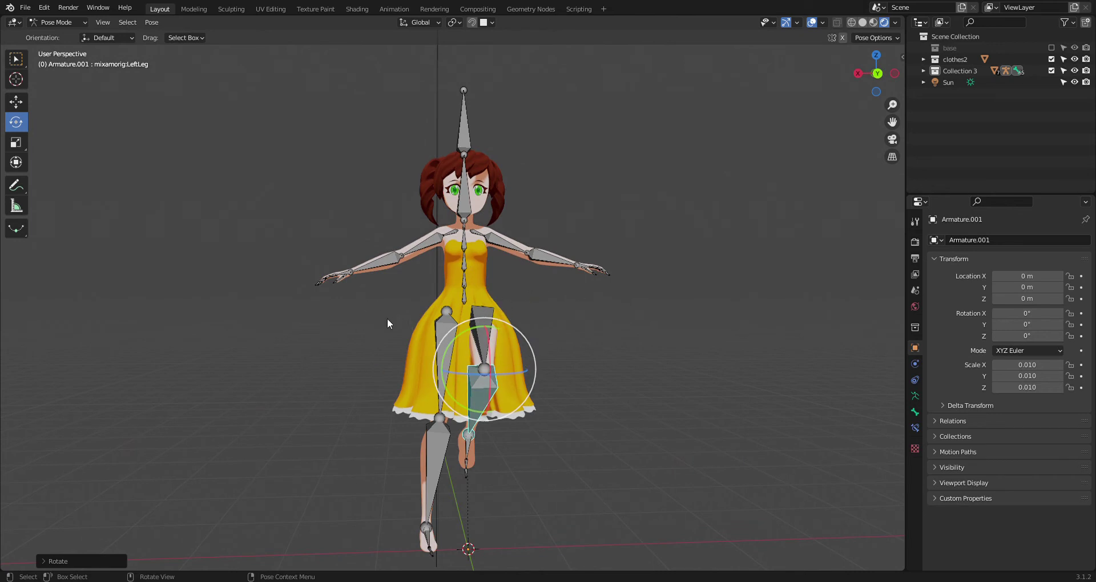
{"action": "middle_click_drag", "start_coordinate": [593, 410], "coordinate": [419, 403]}
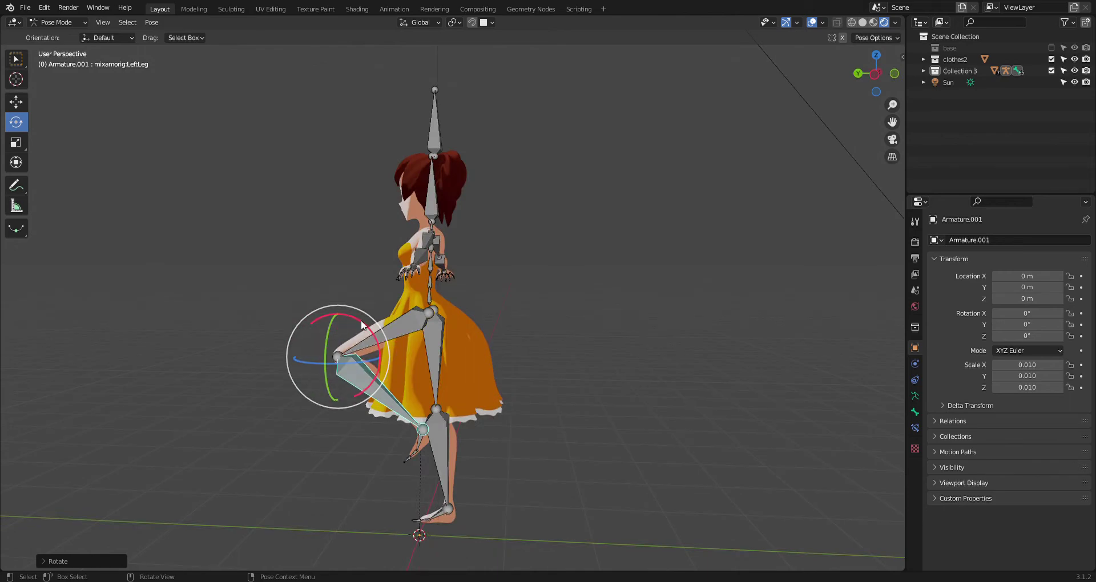
{"action": "key", "text": "r"}
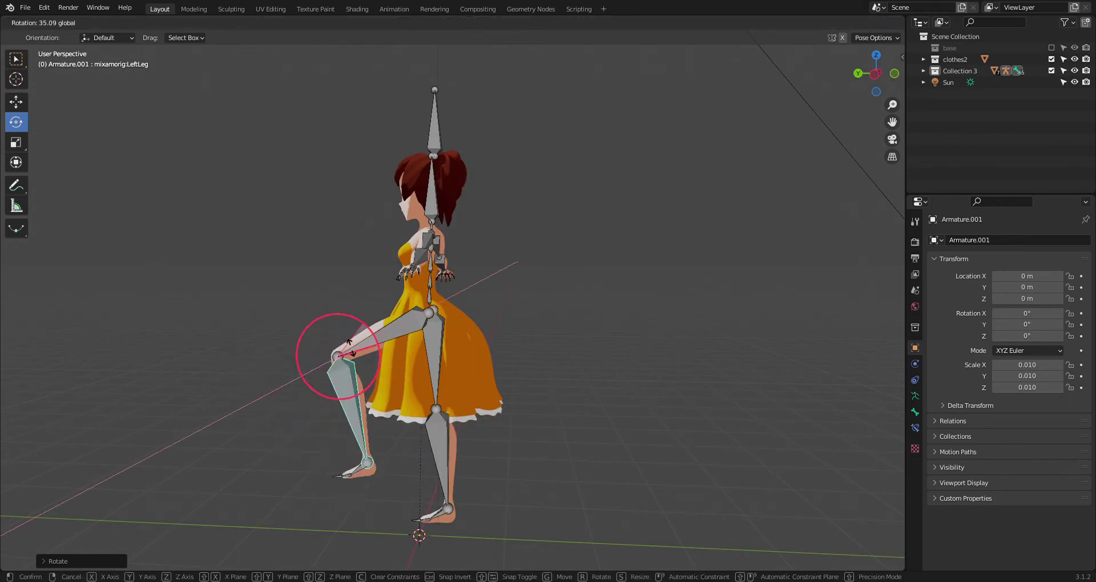
{"action": "left_click", "coordinate": [354, 344]}
Step: Swing the left upper leg bone outward to the side around the global Z axis
{"action": "middle_click_drag", "start_coordinate": [354, 345], "coordinate": [500, 372]}
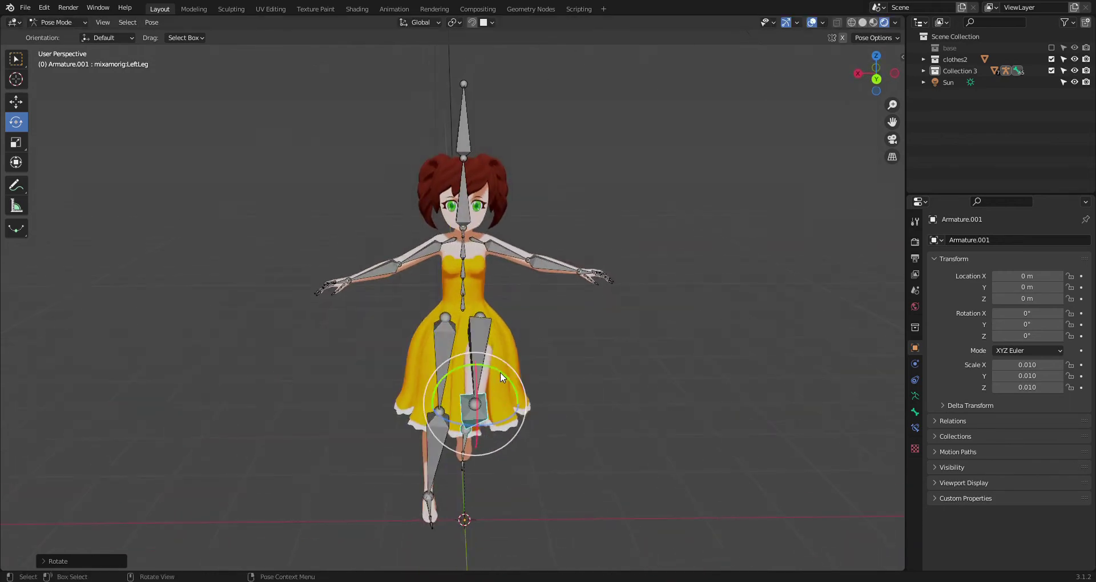
{"action": "left_click", "coordinate": [483, 335]}
{"action": "key", "text": "r"}
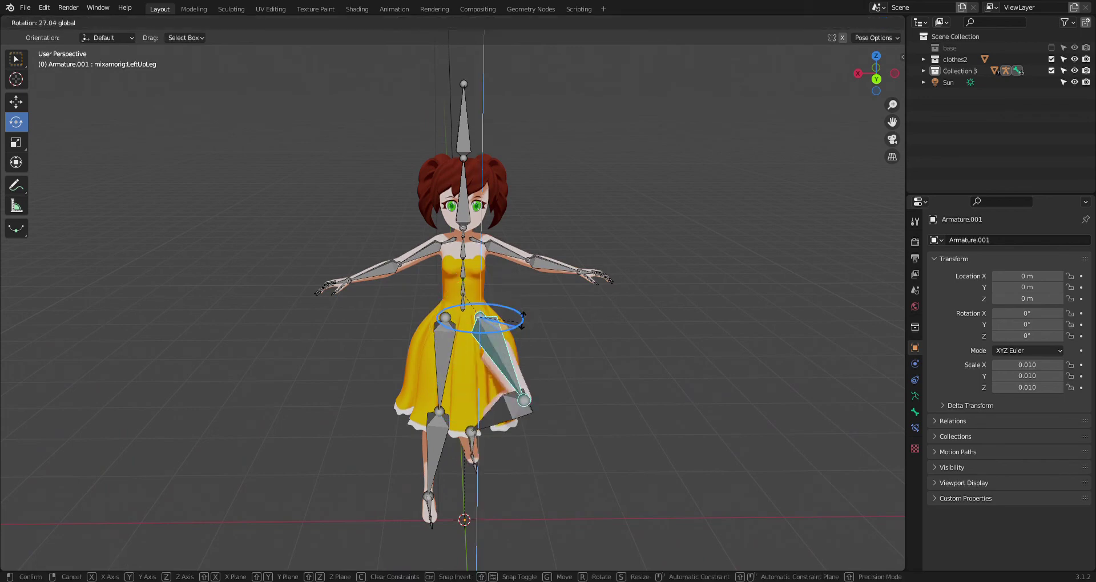
{"action": "left_click_drag", "start_coordinate": [564, 284], "coordinate": [498, 293]}
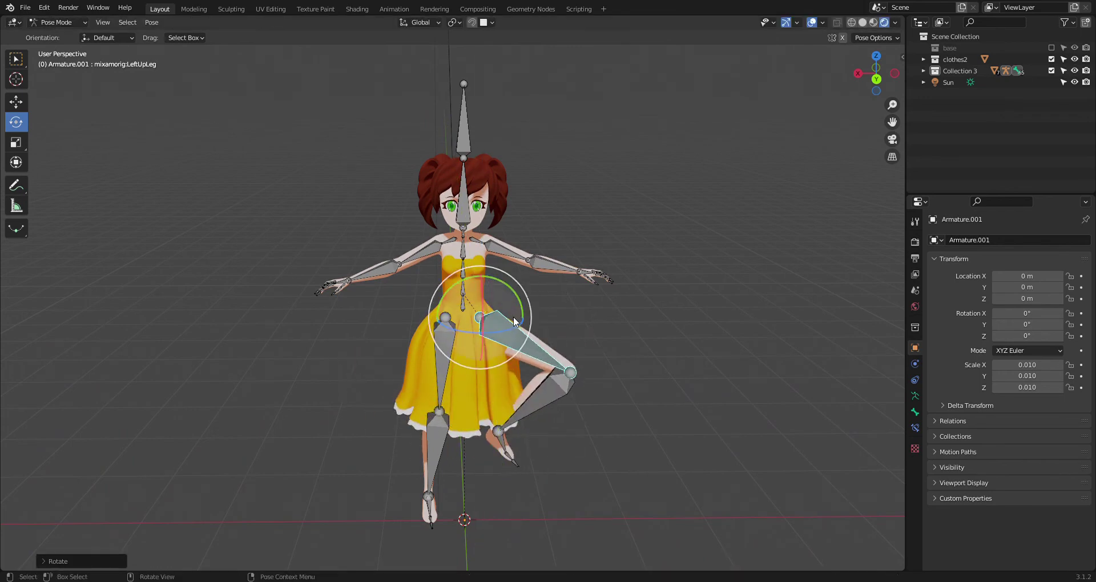
Step: Clear the rotation of all bones in the armature and return to Object Mode
{"action": "key", "text": "a"}
{"action": "key", "text": "alt+r"}
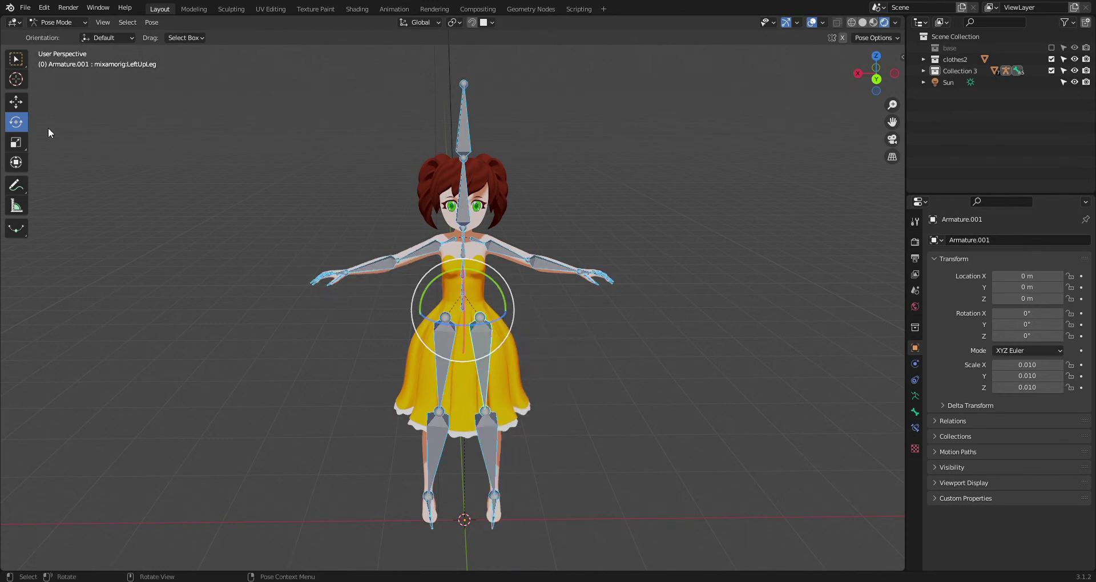
{"action": "left_click", "coordinate": [55, 23]}
{"action": "left_click", "coordinate": [53, 38]}
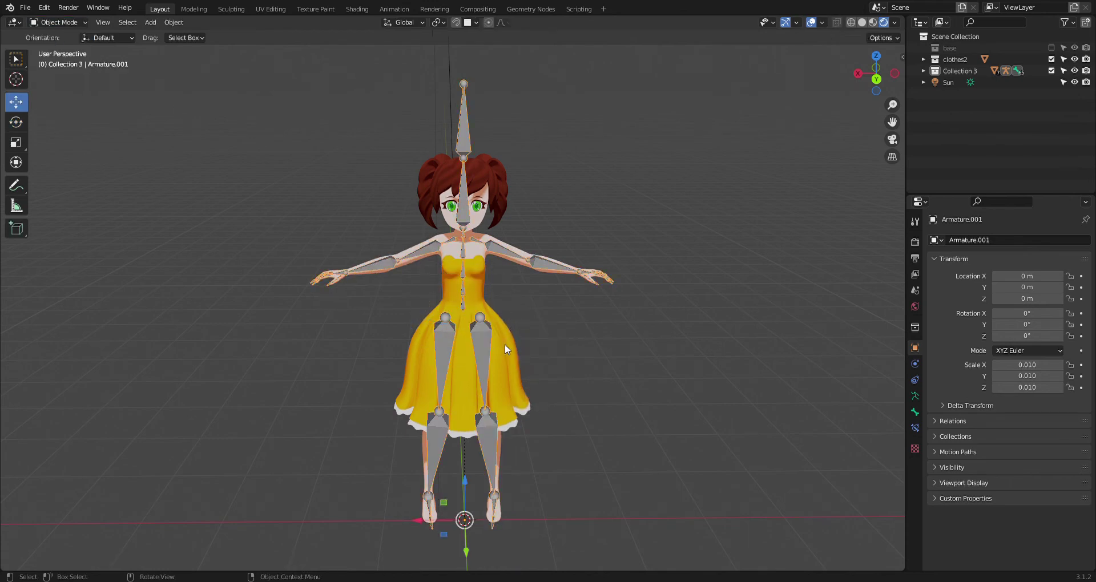
Step: Move the skirt along the X axis so it stands clear beside the character
{"action": "left_click", "coordinate": [518, 414]}
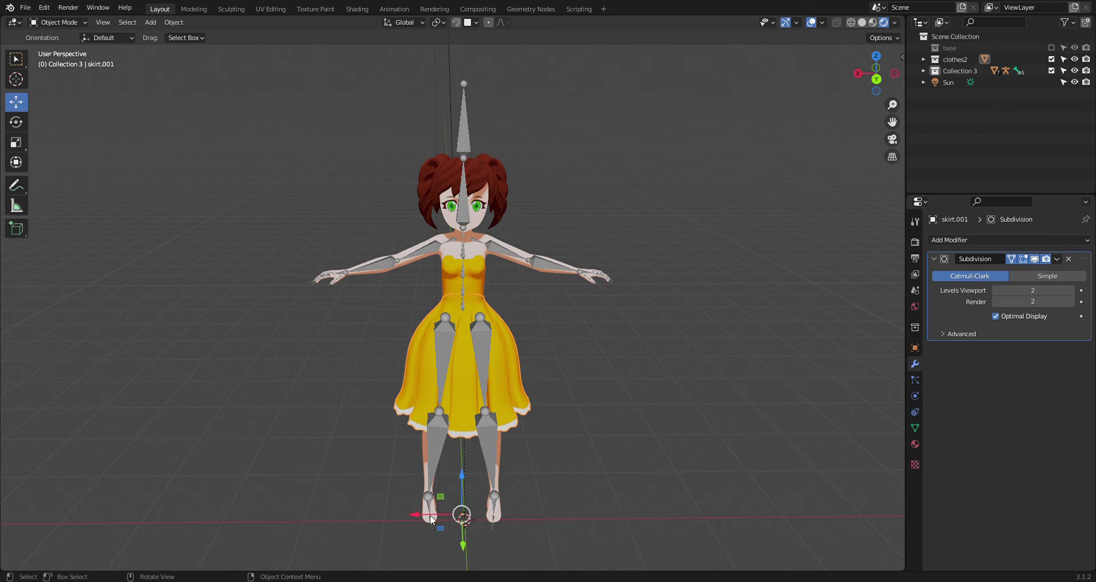
{"action": "left_click_drag", "start_coordinate": [424, 515], "coordinate": [635, 491]}
{"action": "middle_click_drag", "start_coordinate": [635, 491], "coordinate": [584, 392]}
{"action": "left_click_drag", "start_coordinate": [572, 463], "coordinate": [388, 165]}
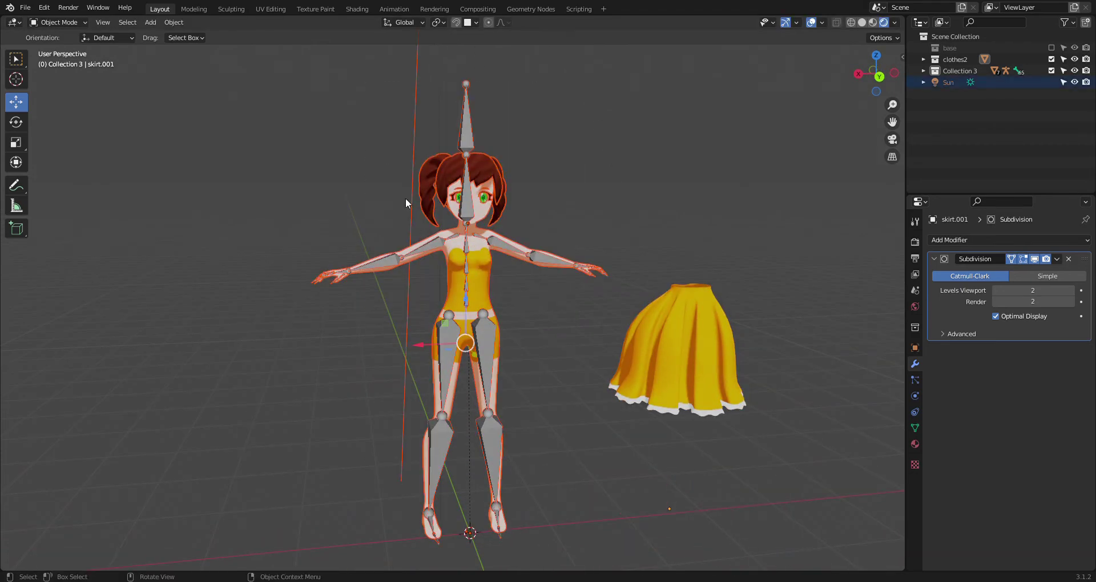
Step: Reselect only the skirt beside the character and clear its location
{"action": "left_click", "coordinate": [429, 245]}
{"action": "left_click", "coordinate": [655, 347]}
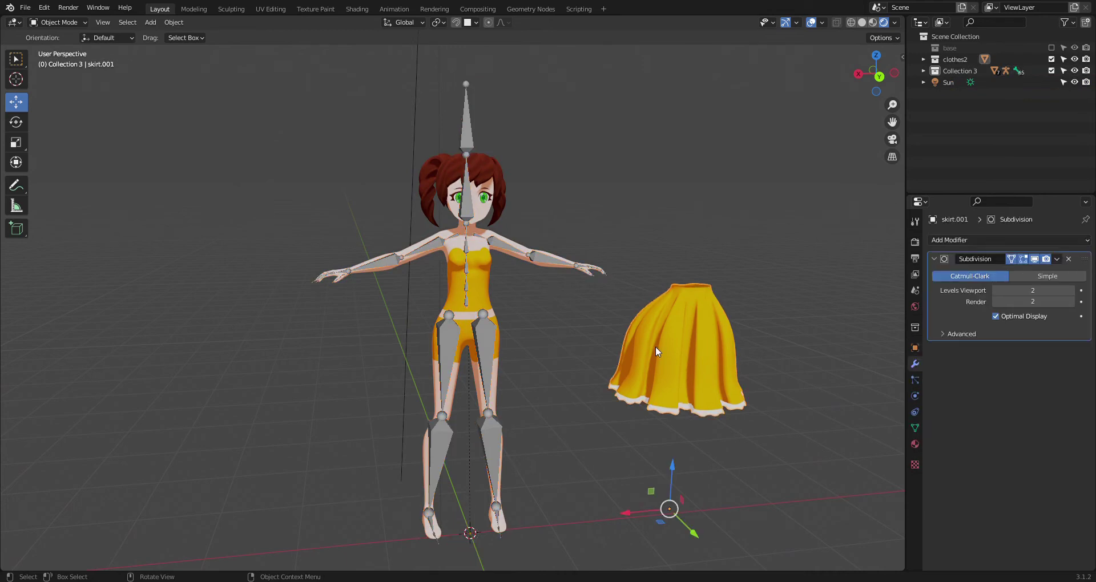
{"action": "key", "text": "alt+g"}
Step: Move the skirt along the Y axis to line up with the waist, then clear its location again
{"action": "middle_click_drag", "start_coordinate": [517, 350], "coordinate": [546, 371]}
{"action": "left_click", "coordinate": [434, 387]}
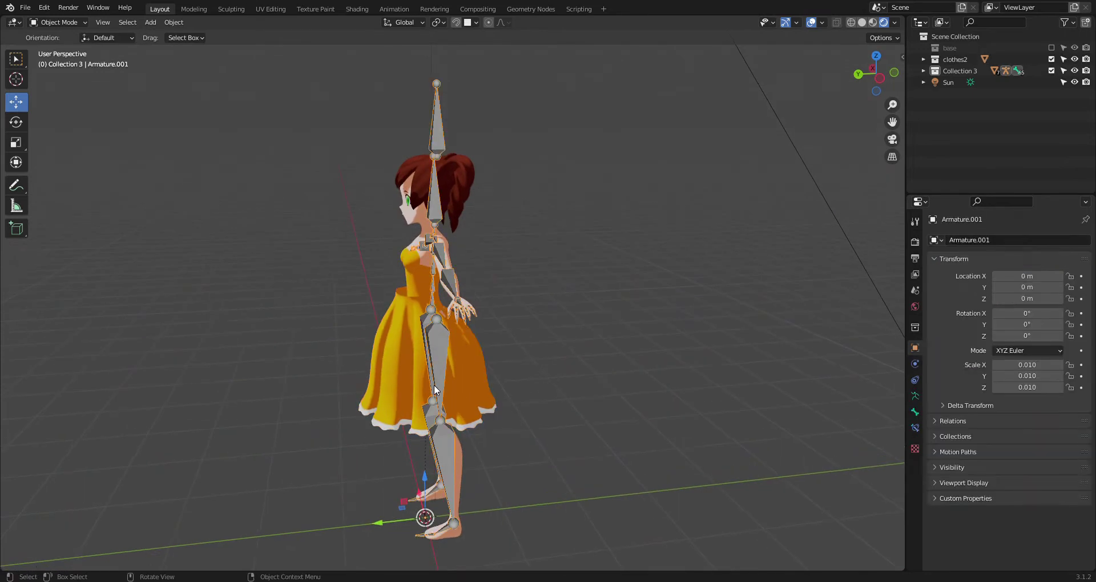
{"action": "left_click", "coordinate": [406, 269]}
{"action": "left_click", "coordinate": [409, 322]}
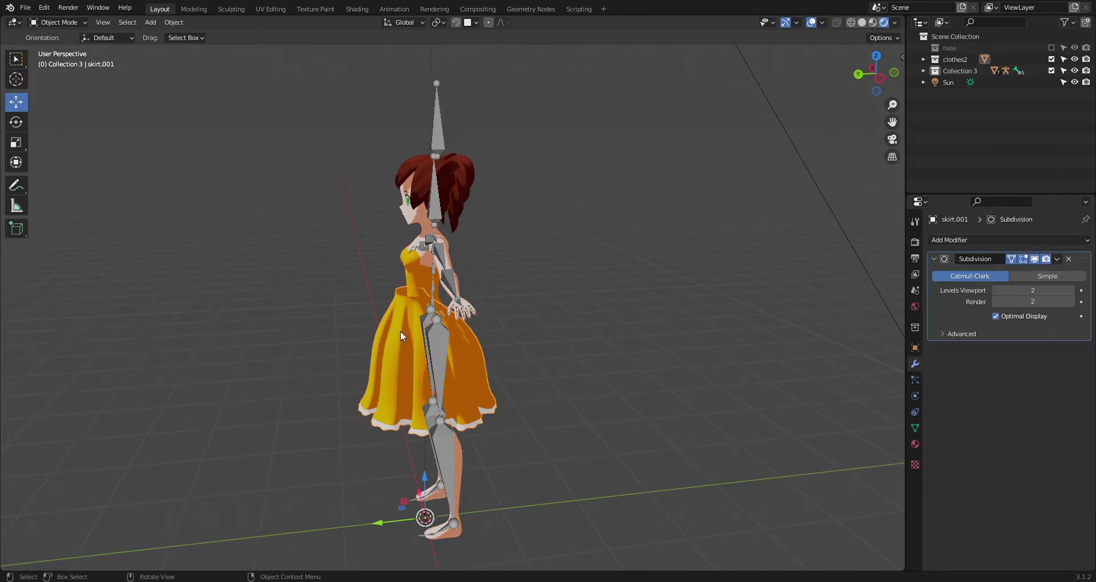
{"action": "left_click_drag", "start_coordinate": [401, 503], "coordinate": [388, 519]}
{"action": "middle_click_drag", "start_coordinate": [389, 520], "coordinate": [508, 454]}
{"action": "left_click_drag", "start_coordinate": [437, 541], "coordinate": [437, 546]}
{"action": "middle_click_drag", "start_coordinate": [436, 546], "coordinate": [409, 524]}
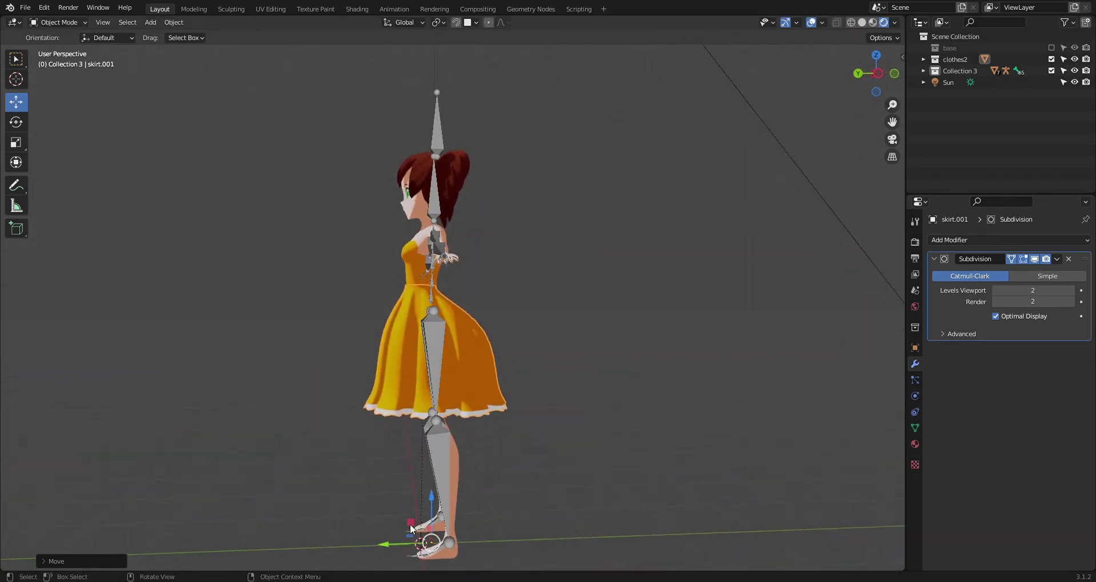
{"action": "left_click_drag", "start_coordinate": [393, 546], "coordinate": [395, 537]}
{"action": "key", "text": "alt+g"}
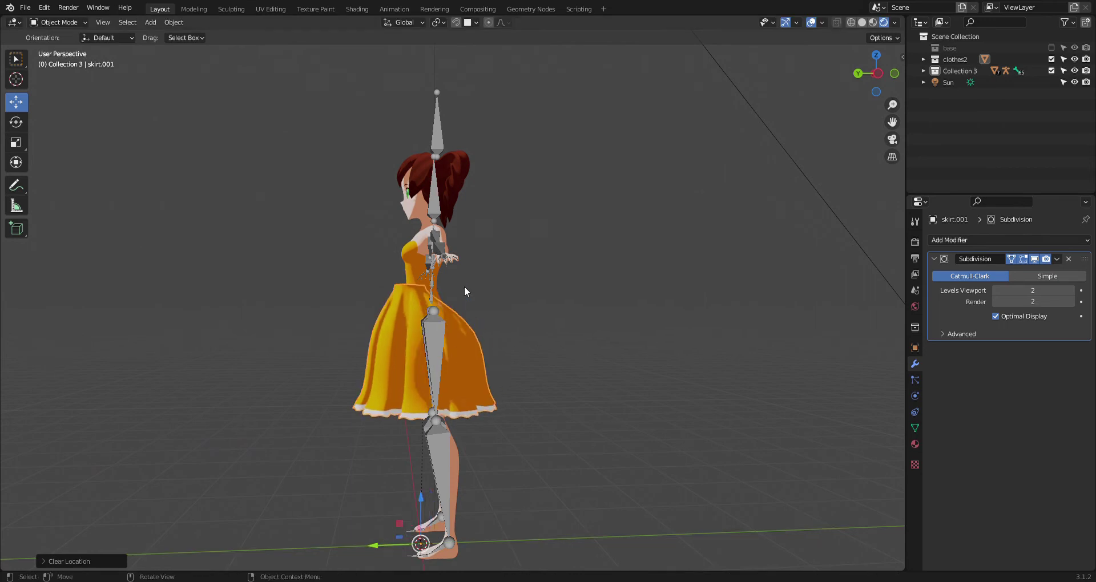
Step: Try scaling all the armature's bones in Pose Mode, then undo the scaling
{"action": "left_click", "coordinate": [429, 285]}
{"action": "left_click", "coordinate": [53, 23]}
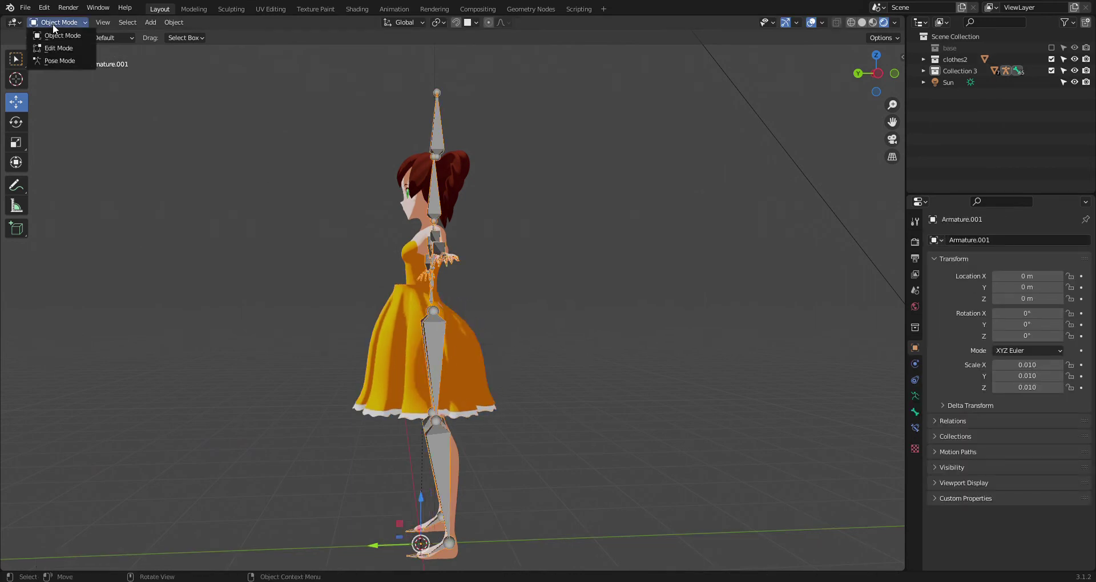
{"action": "left_click", "coordinate": [57, 66]}
{"action": "key", "text": "s"}
{"action": "left_click", "coordinate": [467, 275]}
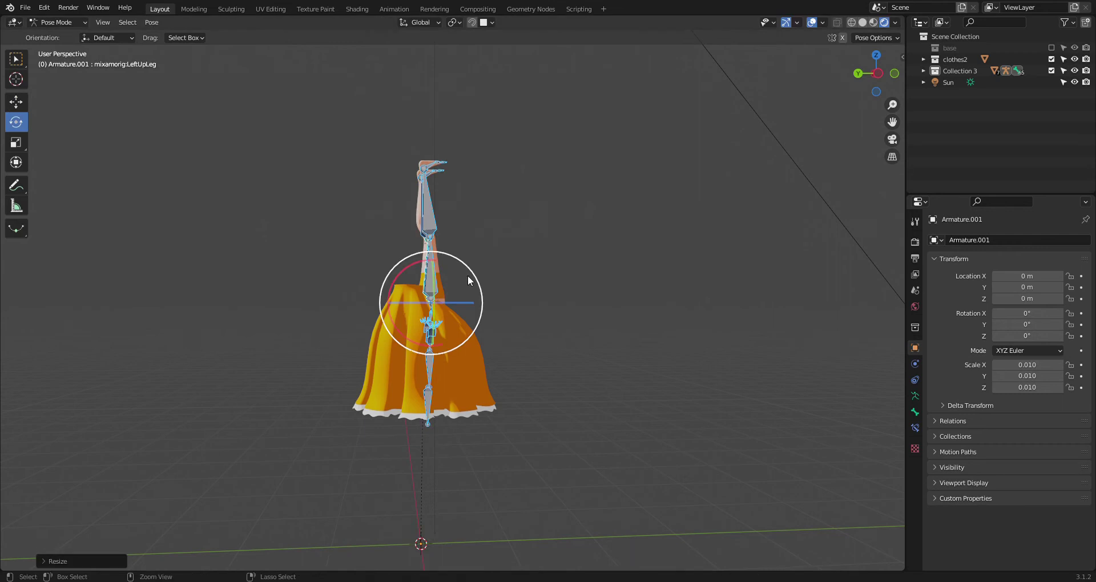
{"action": "key", "text": "ctrl+z"}
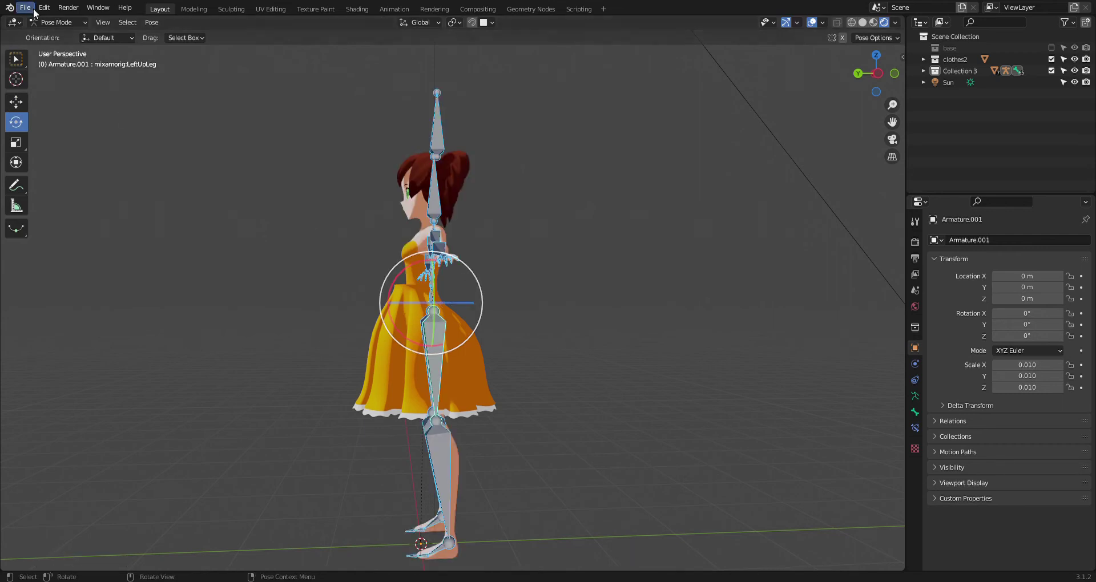
Step: Return to Object Mode and move the skirt about 0.15 m along the Y axis to fit the waist
{"action": "left_click", "coordinate": [47, 22]}
{"action": "left_click", "coordinate": [49, 39]}
{"action": "left_click", "coordinate": [401, 397]}
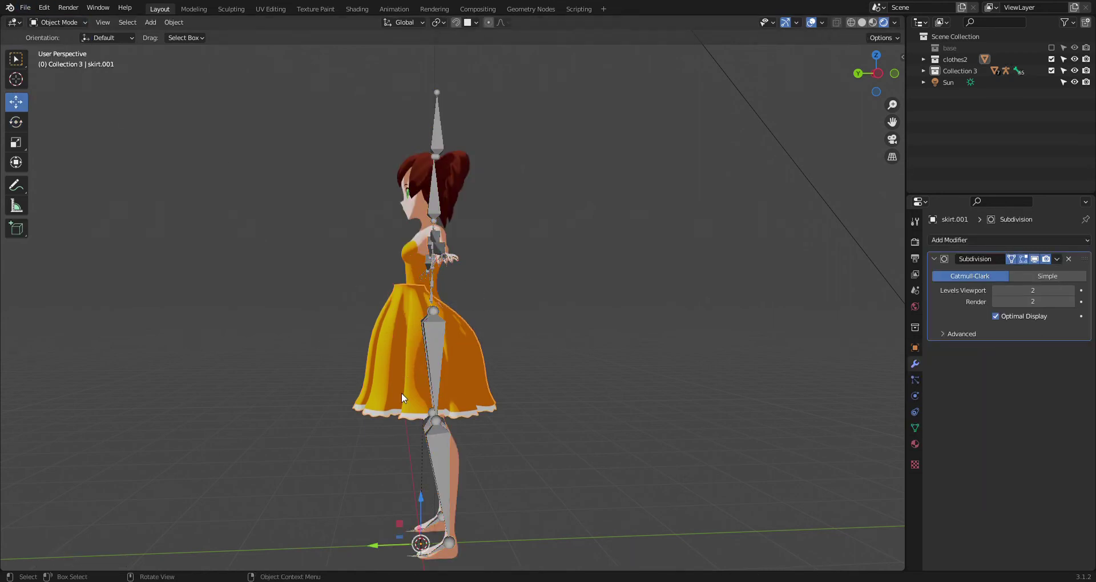
{"action": "key", "text": "g"}
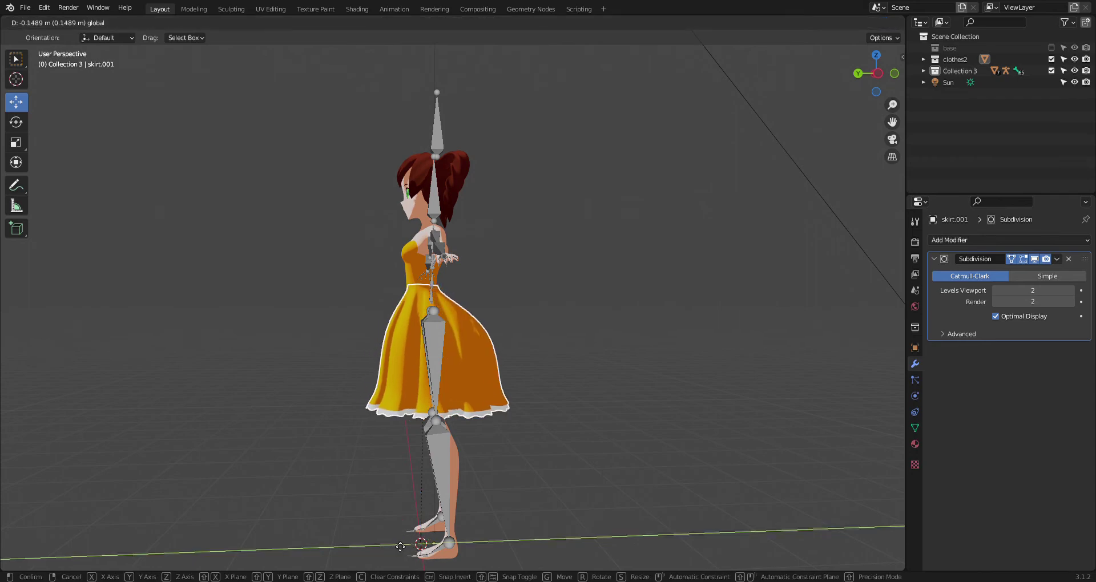
{"action": "left_click", "coordinate": [398, 547]}
{"action": "left_click", "coordinate": [878, 73]}
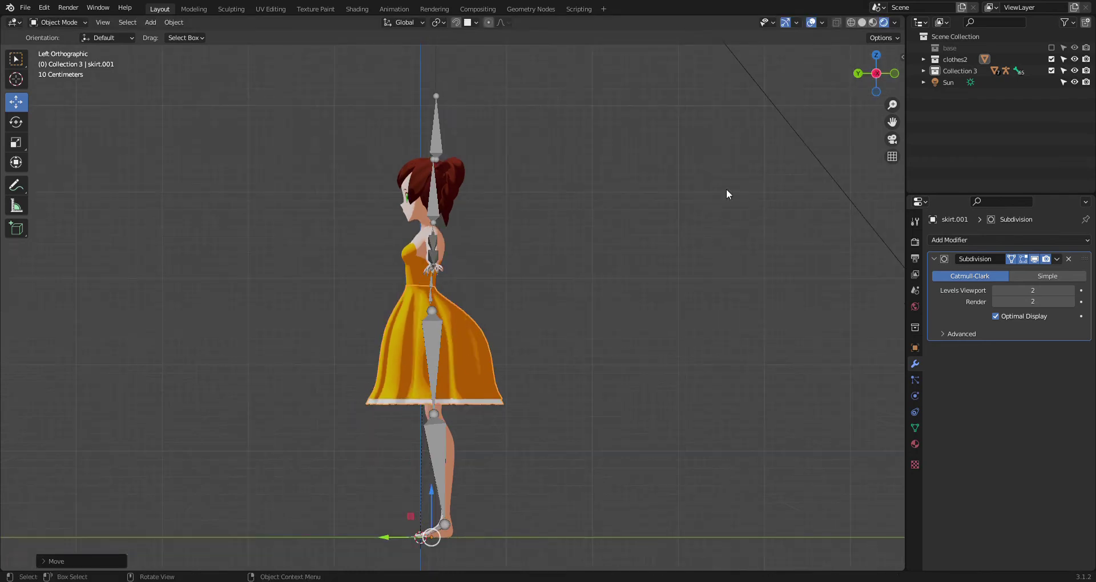
{"action": "scroll", "coordinate": [451, 431], "scroll_direction": "up", "scroll_amount": 4}
Step: Nudge the skirt slightly along the X axis in Back Orthographic view until it is centred on the waist
{"action": "middle_click_drag", "start_coordinate": [452, 437], "coordinate": [507, 386]}
{"action": "scroll", "coordinate": [508, 434], "scroll_direction": "down", "scroll_amount": 4}
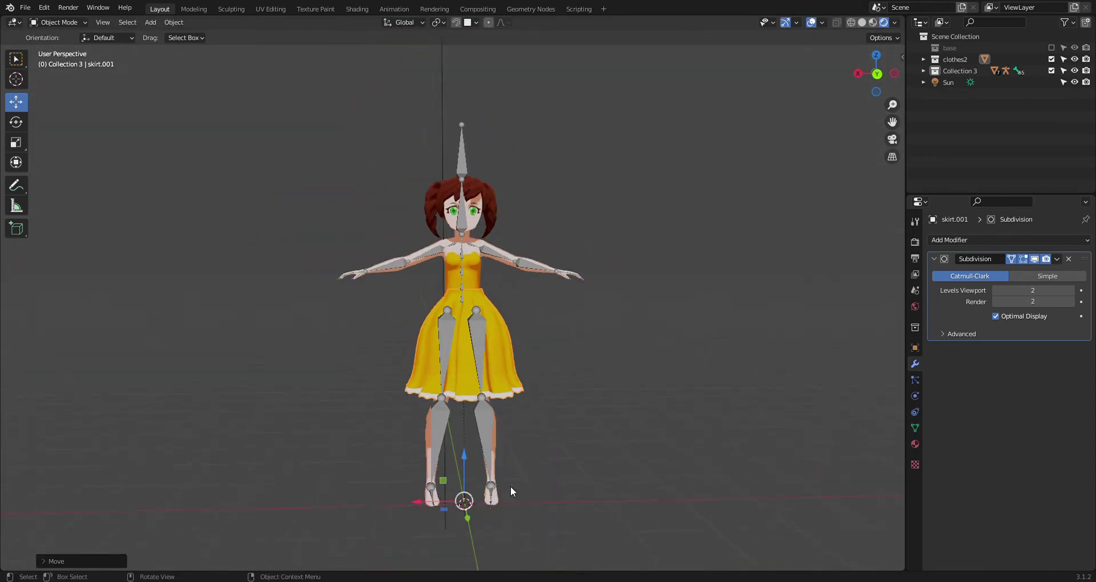
{"action": "left_click_drag", "start_coordinate": [418, 467], "coordinate": [420, 440]}
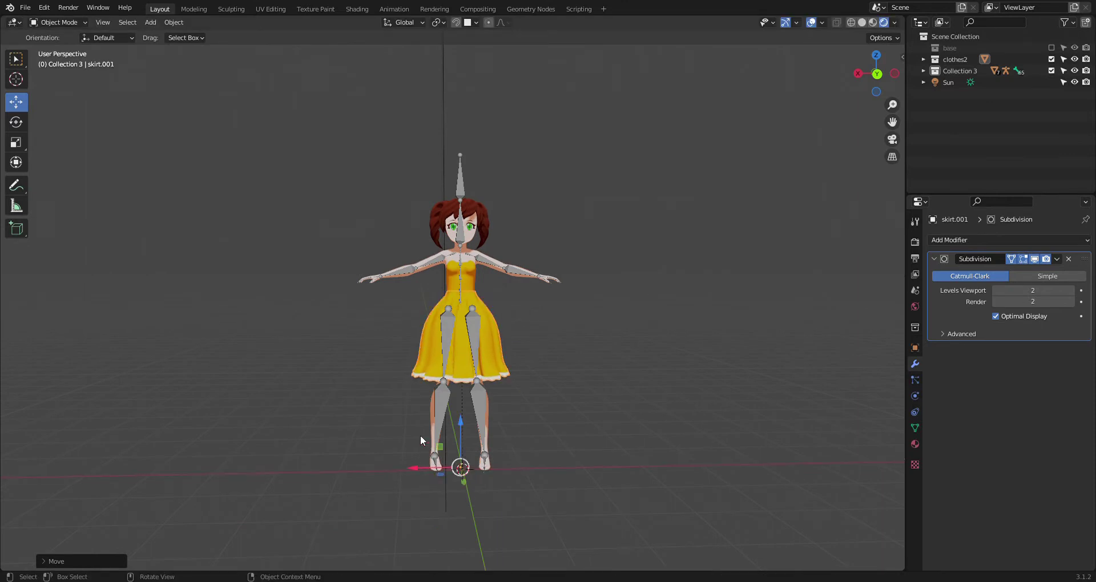
{"action": "left_click", "coordinate": [876, 73]}
{"action": "scroll", "coordinate": [622, 338], "scroll_direction": "up", "scroll_amount": 6}
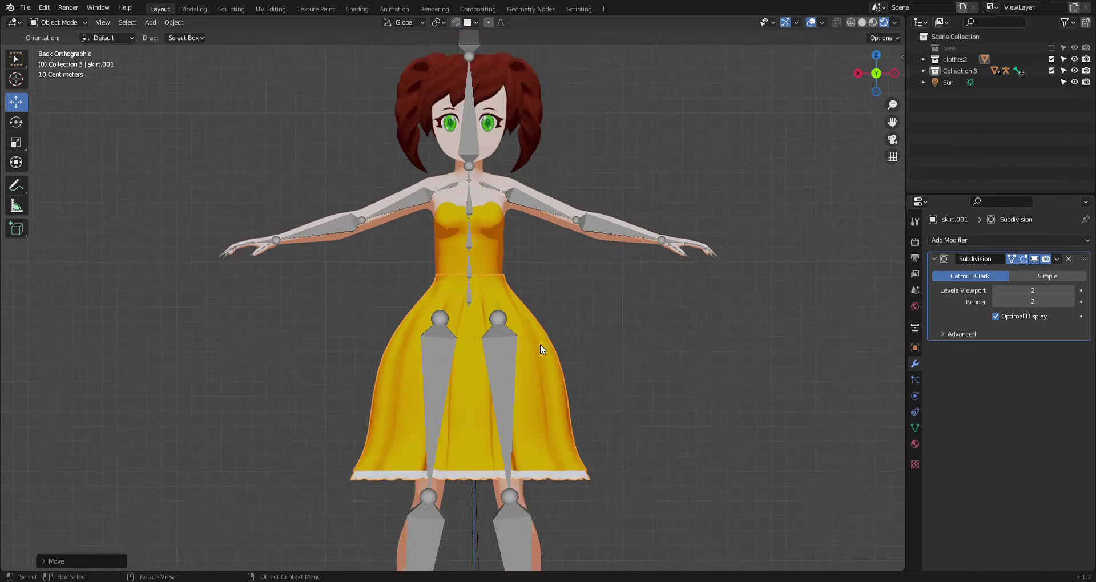
{"action": "scroll", "coordinate": [542, 346], "scroll_direction": "down", "scroll_amount": 3}
{"action": "left_click_drag", "start_coordinate": [419, 535], "coordinate": [420, 536]}
{"action": "scroll", "coordinate": [532, 363], "scroll_direction": "up", "scroll_amount": 4}
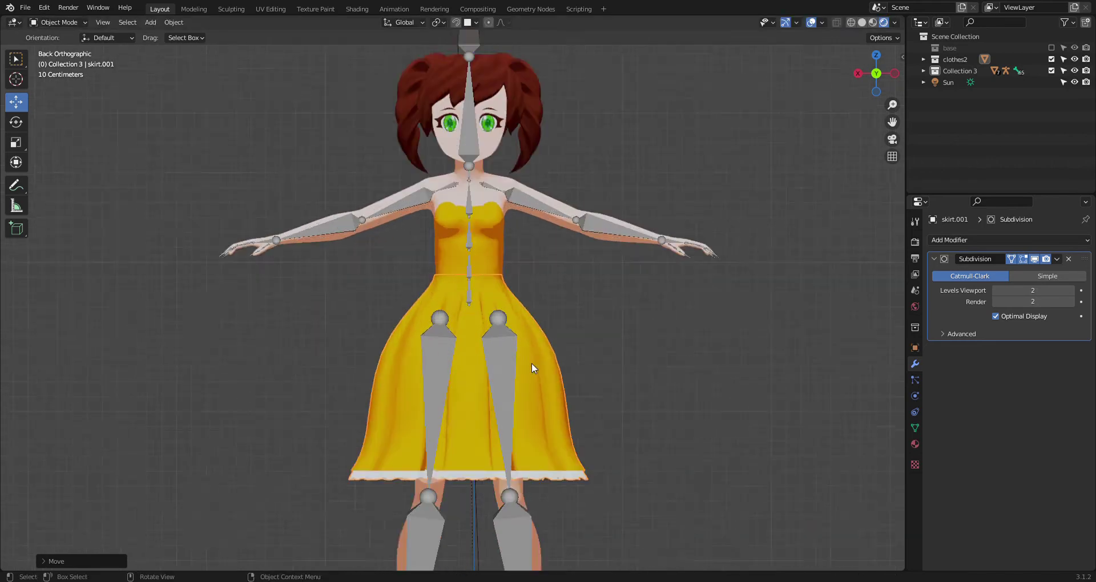
{"action": "scroll", "coordinate": [521, 345], "scroll_direction": "down", "scroll_amount": 4}
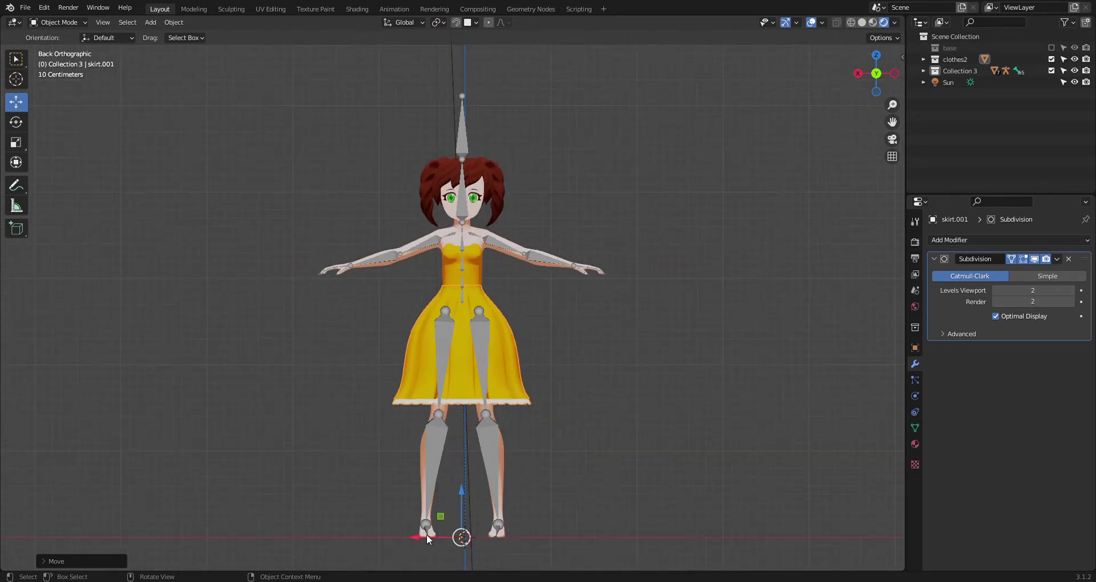
{"action": "left_click_drag", "start_coordinate": [427, 538], "coordinate": [431, 536]}
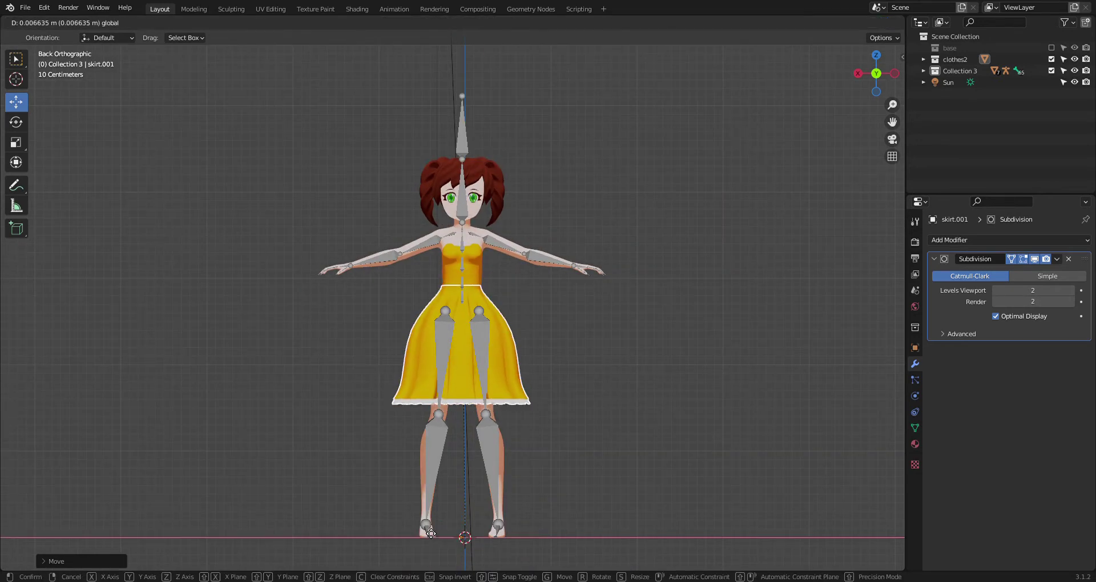
{"action": "left_click_drag", "start_coordinate": [431, 534], "coordinate": [431, 530]}
{"action": "scroll", "coordinate": [496, 345], "scroll_direction": "up", "scroll_amount": 4}
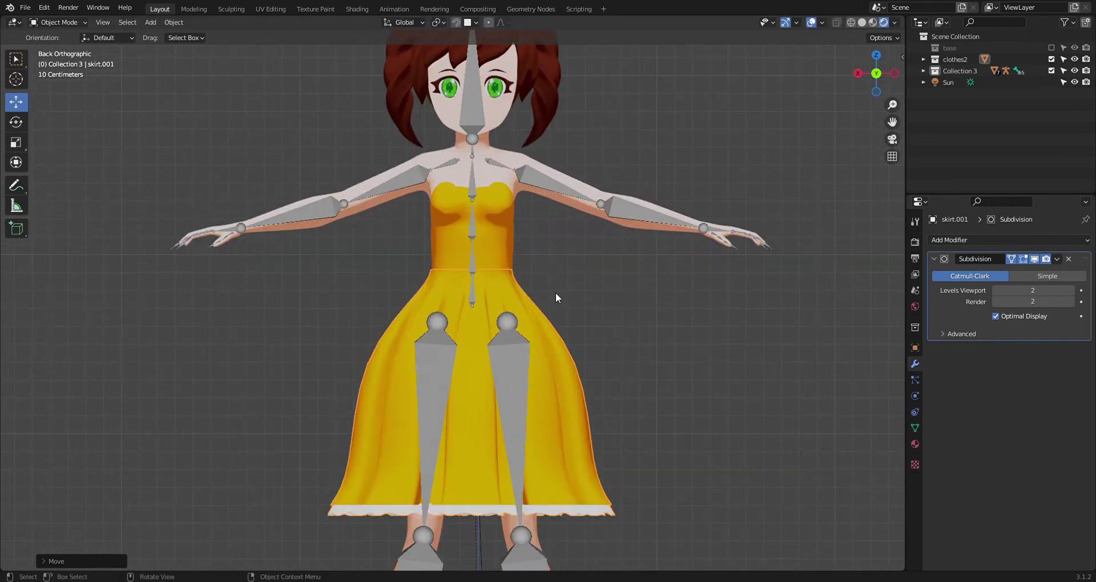
Step: Set the skirt's origin to the 3D cursor
{"action": "right_click", "coordinate": [551, 297]}
{"action": "mouse_move", "coordinate": [550, 299]}
{"action": "mouse_move", "coordinate": [501, 186]}
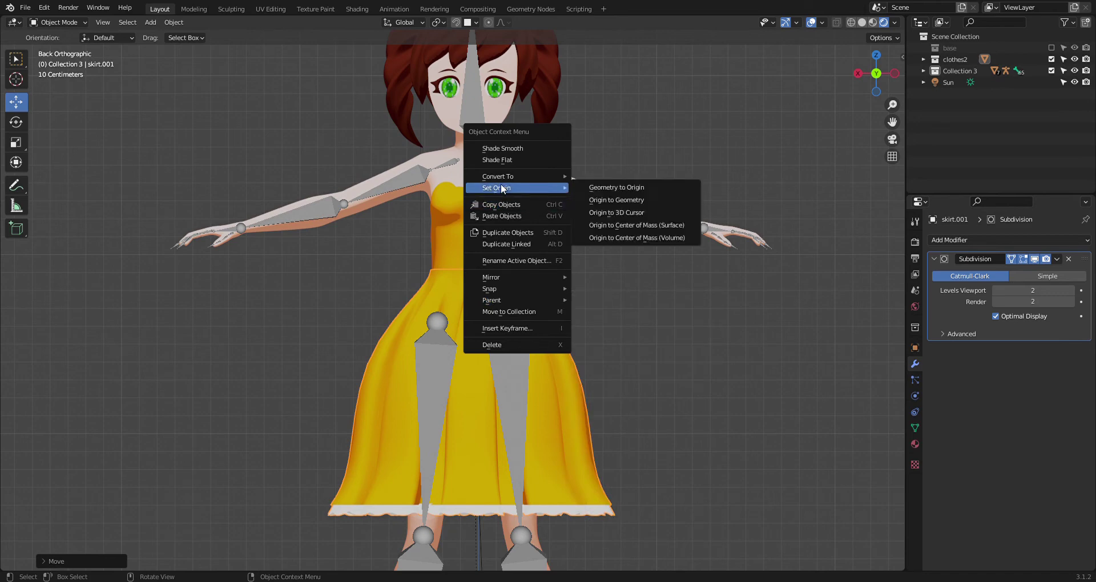
{"action": "left_click", "coordinate": [594, 213]}
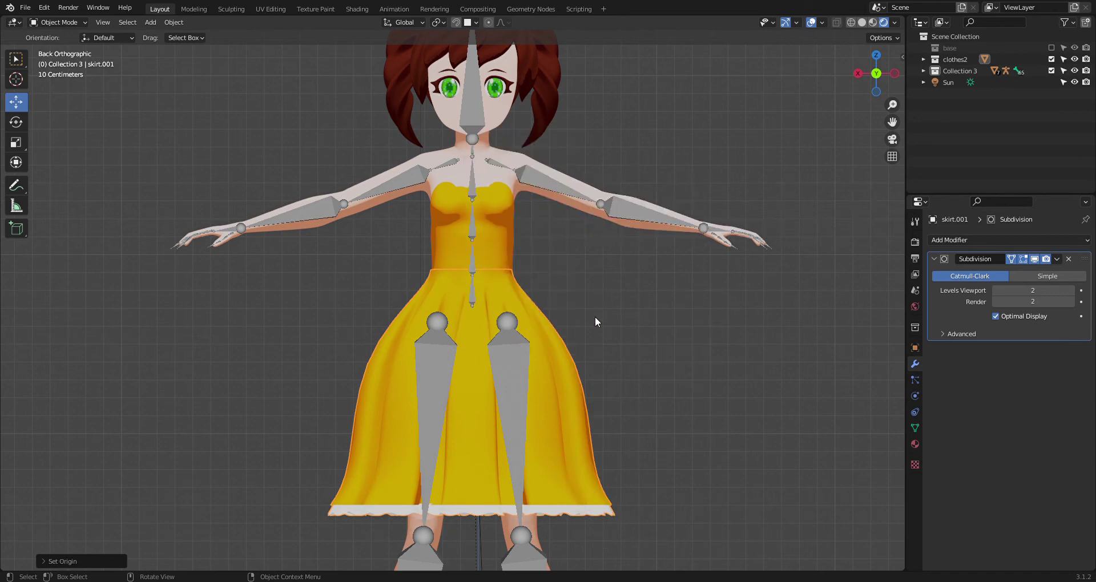
Step: Test the skirt's new origin by moving it aside along the X axis and clearing its location
{"action": "scroll", "coordinate": [595, 316], "scroll_direction": "down", "scroll_amount": 3}
{"action": "left_click_drag", "start_coordinate": [427, 499], "coordinate": [211, 508]}
{"action": "key", "text": "alt+g"}
Step: Parent the skirt to the armature with automatic weights
{"action": "middle_click_drag", "start_coordinate": [530, 337], "coordinate": [550, 313]}
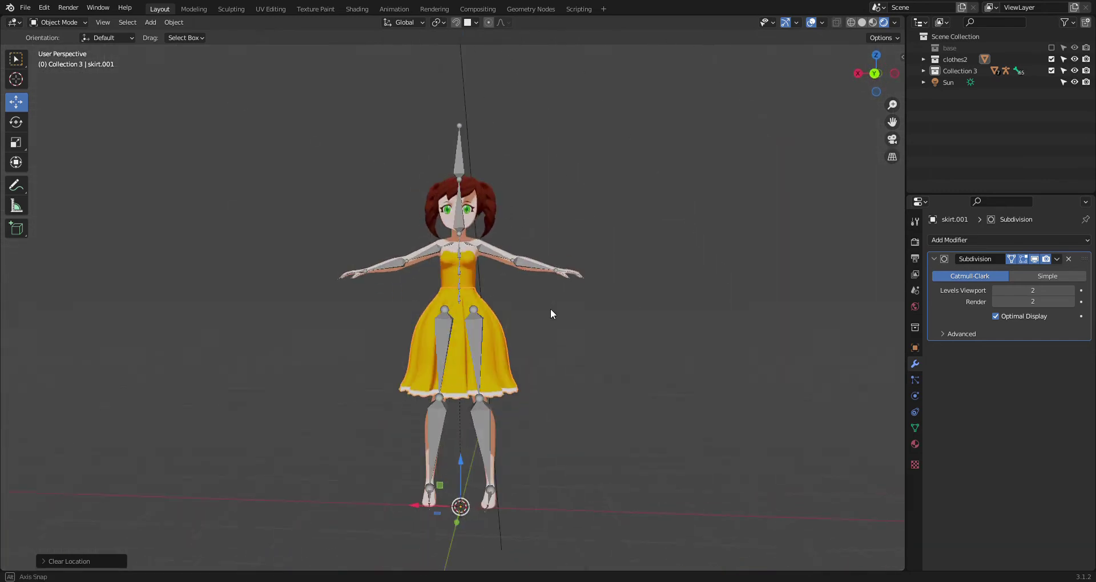
{"action": "left_click", "coordinate": [476, 330]}
{"action": "right_click", "coordinate": [476, 330]}
{"action": "mouse_move", "coordinate": [476, 330]}
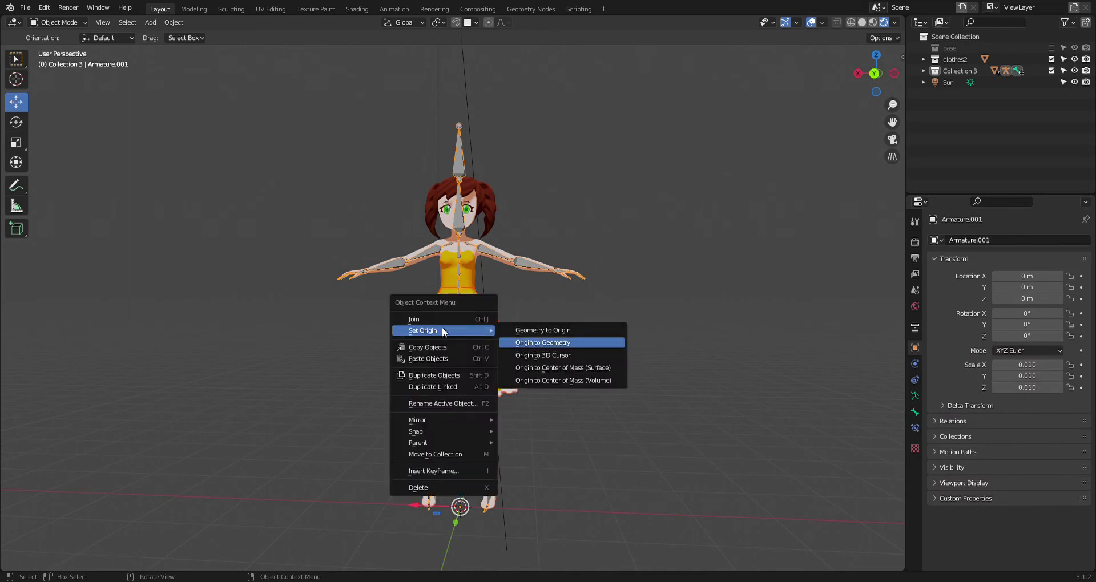
{"action": "mouse_move", "coordinate": [440, 443]}
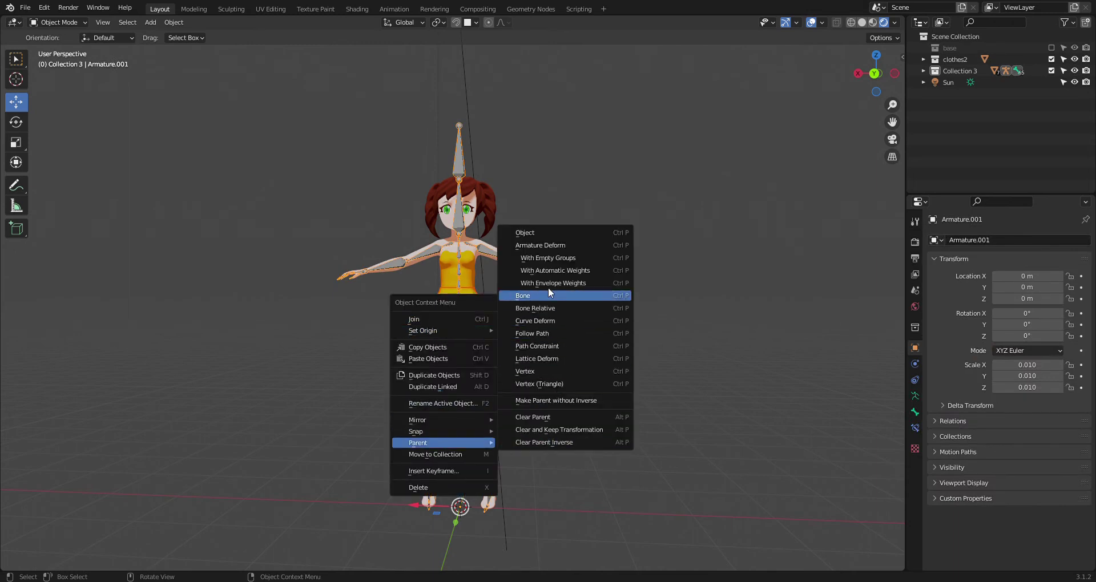
{"action": "left_click", "coordinate": [548, 272]}
Step: Select the armature and switch it to Pose Mode
{"action": "left_click", "coordinate": [473, 337]}
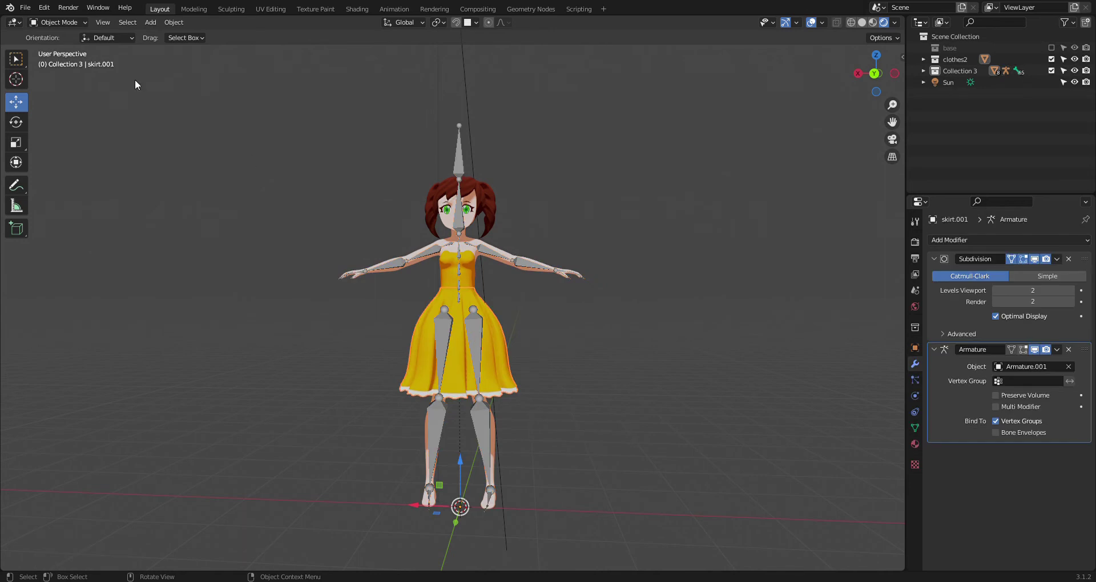
{"action": "left_click", "coordinate": [55, 25]}
{"action": "left_click", "coordinate": [478, 325]}
{"action": "left_click", "coordinate": [76, 25]}
{"action": "left_click", "coordinate": [70, 66]}
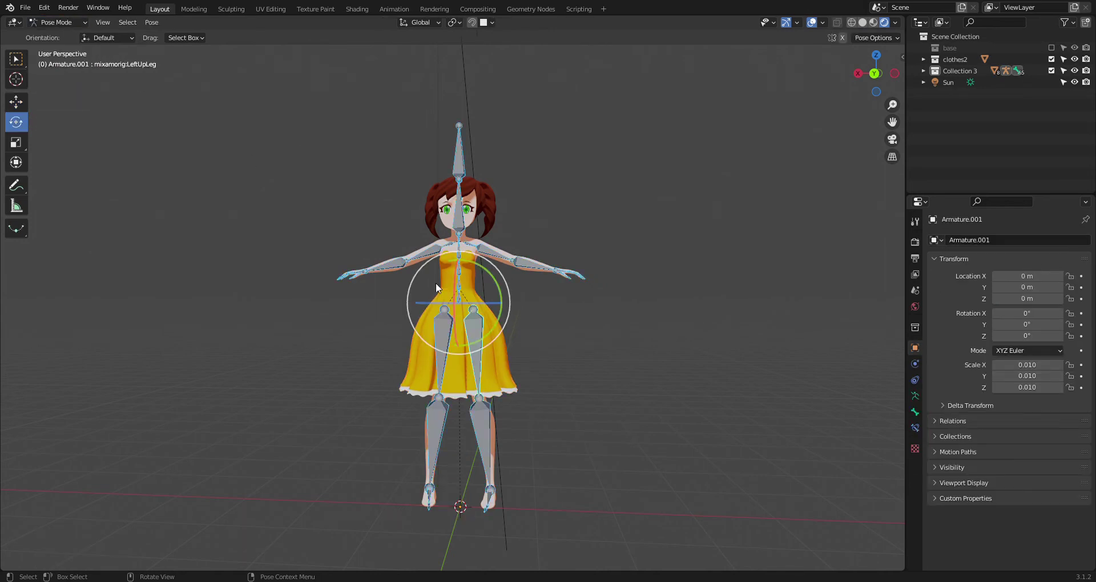
Step: Test the skirt's deformation by rotating the left upper leg bone in several directions and undo the last rotation
{"action": "left_click", "coordinate": [478, 337]}
{"action": "middle_click_drag", "start_coordinate": [516, 348], "coordinate": [417, 346]}
{"action": "left_click_drag", "start_coordinate": [404, 286], "coordinate": [513, 251]}
{"action": "middle_click_drag", "start_coordinate": [515, 325], "coordinate": [571, 315]}
{"action": "scroll", "coordinate": [571, 315], "scroll_direction": "up", "scroll_amount": 2}
{"action": "left_click_drag", "start_coordinate": [506, 293], "coordinate": [500, 318]}
{"action": "middle_click_drag", "start_coordinate": [499, 312], "coordinate": [501, 328]}
{"action": "left_click_drag", "start_coordinate": [500, 329], "coordinate": [566, 325]}
{"action": "middle_click_drag", "start_coordinate": [565, 326], "coordinate": [526, 302]}
{"action": "key", "text": "ctrl+z"}
Step: Test-rotate the right upper leg bone and clear the rotation of all bones
{"action": "left_click_drag", "start_coordinate": [527, 304], "coordinate": [482, 250]}
{"action": "left_click", "coordinate": [439, 345]}
{"action": "left_click_drag", "start_coordinate": [471, 341], "coordinate": [486, 338]}
{"action": "middle_click_drag", "start_coordinate": [486, 338], "coordinate": [453, 365]}
{"action": "key", "text": "a"}
{"action": "key", "text": "alt+r"}
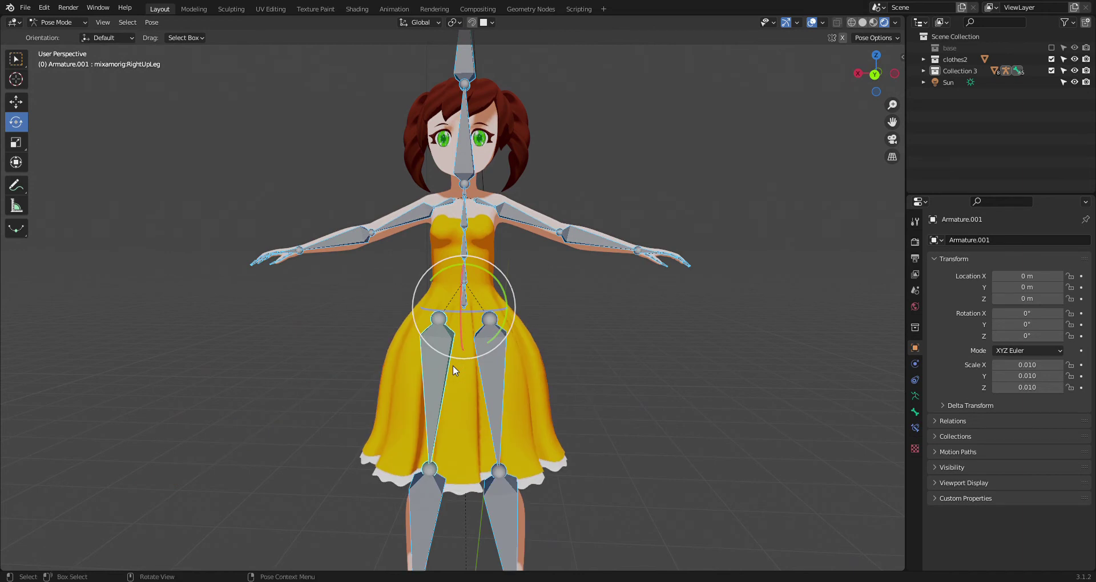
Step: Deselect all bones and return the armature to Object Mode
{"action": "left_click", "coordinate": [69, 23]}
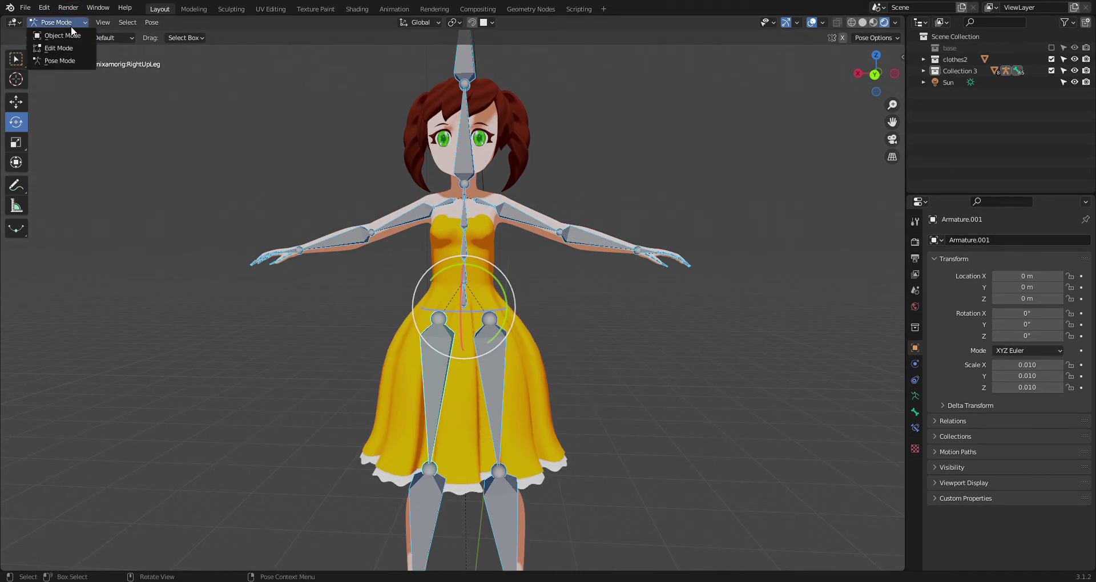
{"action": "left_click", "coordinate": [77, 61]}
{"action": "key", "text": "alt+a"}
{"action": "left_click", "coordinate": [43, 23]}
{"action": "left_click", "coordinate": [47, 37]}
Step: Remove the Armature modifier from the skirt and clear its parent
{"action": "left_click", "coordinate": [508, 385]}
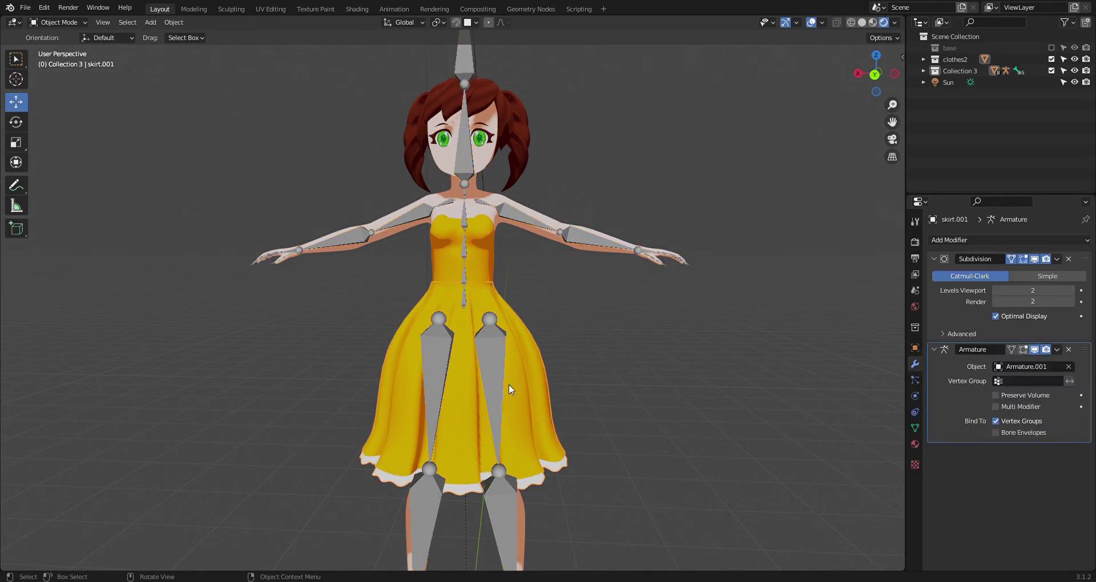
{"action": "scroll", "coordinate": [525, 405], "scroll_direction": "down", "scroll_amount": 2}
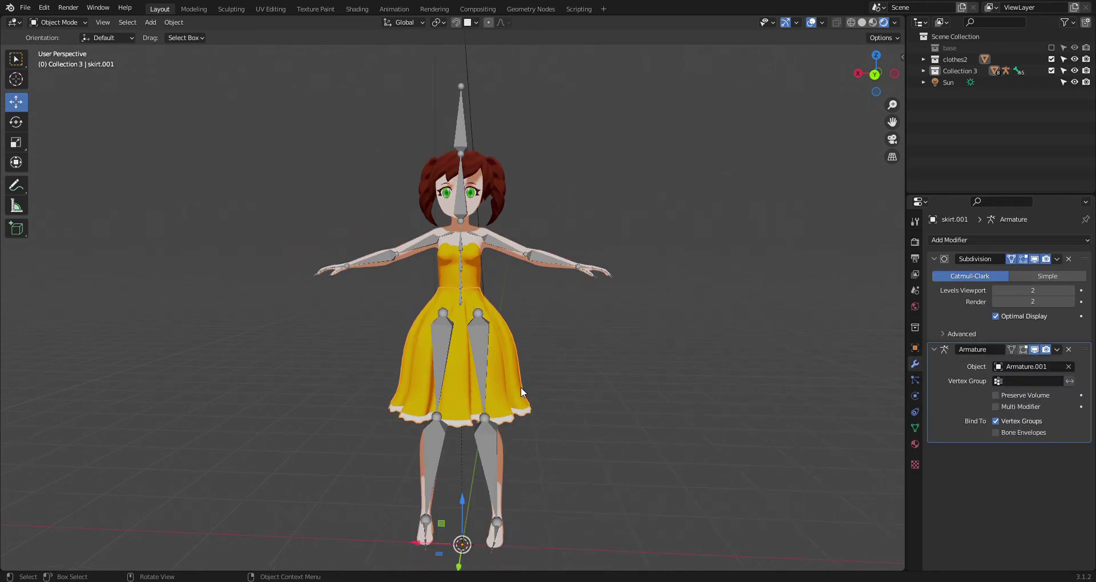
{"action": "left_click", "coordinate": [1068, 349]}
{"action": "right_click", "coordinate": [505, 368]}
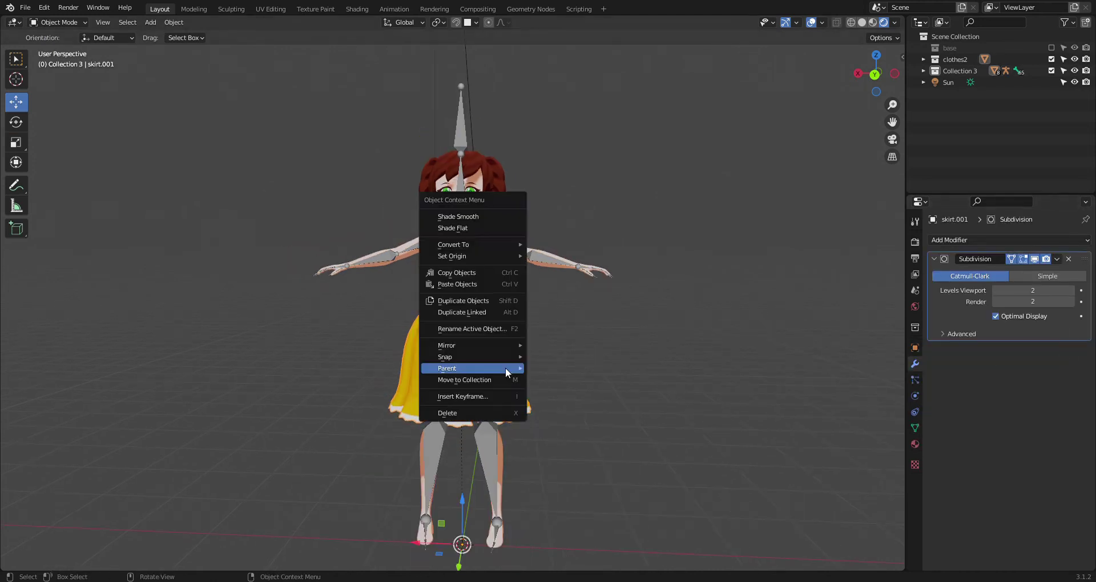
{"action": "mouse_move", "coordinate": [506, 367]}
{"action": "left_click", "coordinate": [580, 343]}
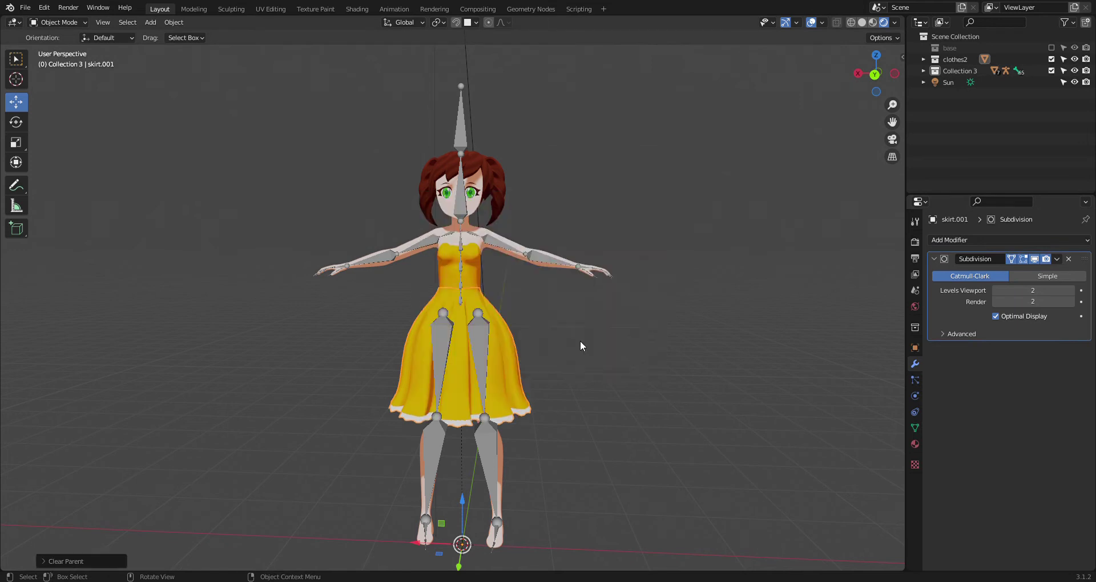
Step: Make mixamorig:Hips the armature's active bone in Pose Mode and return to Object Mode
{"action": "left_click", "coordinate": [461, 302]}
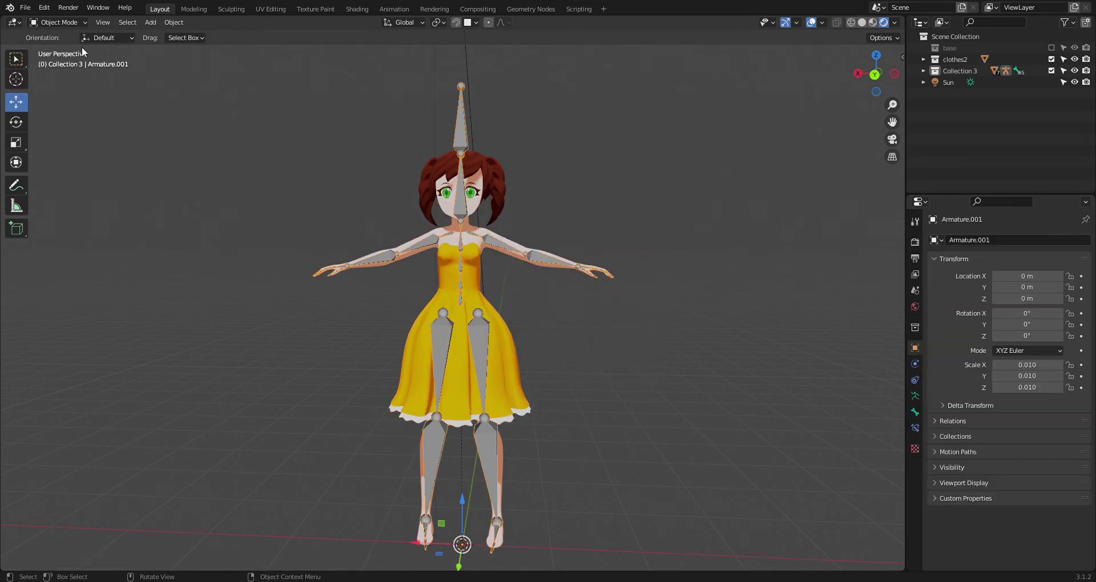
{"action": "left_click", "coordinate": [61, 60]}
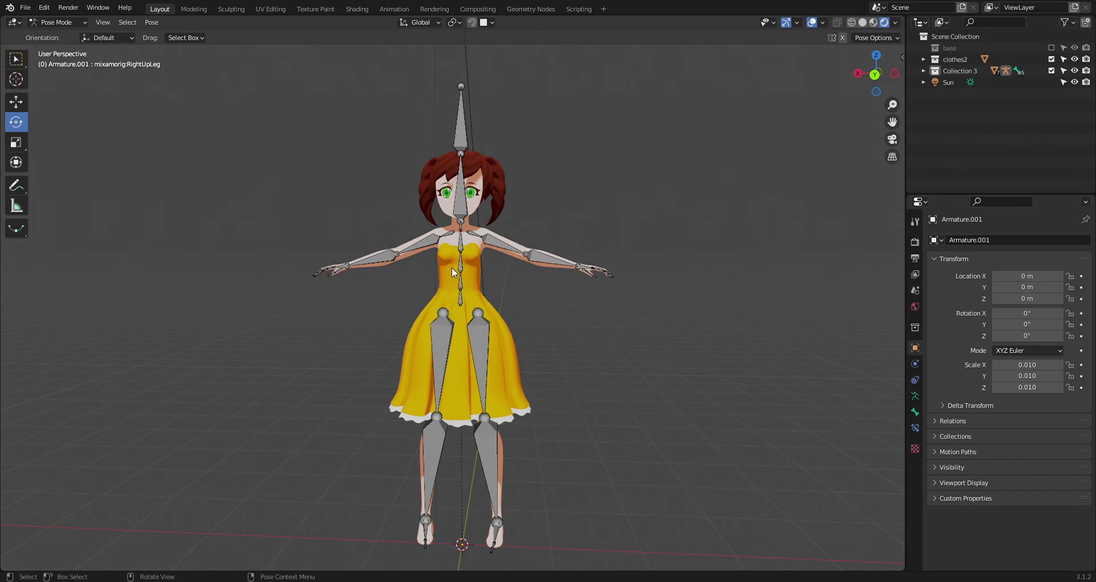
{"action": "left_click", "coordinate": [461, 303]}
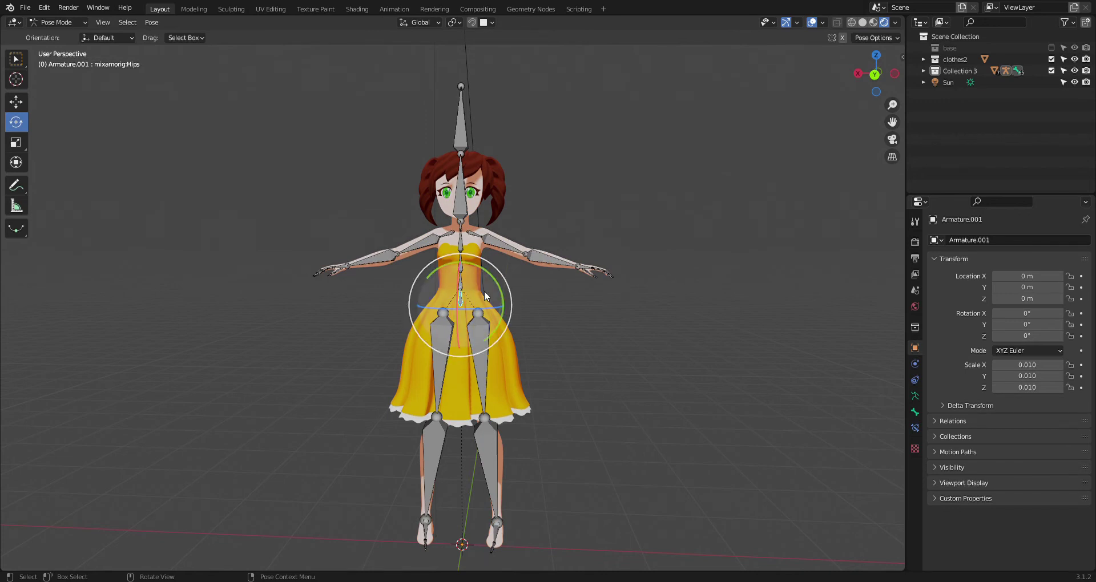
{"action": "left_click", "coordinate": [46, 25]}
{"action": "left_click", "coordinate": [48, 35]}
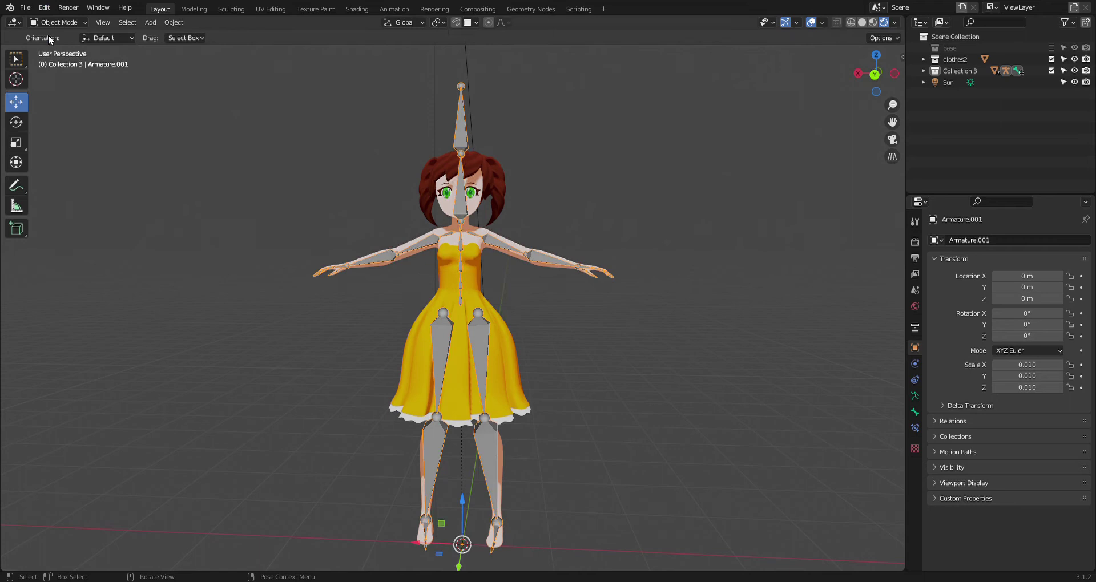
Step: Parent the skirt to the armature's active hips bone using the Bone parent type
{"action": "left_click", "coordinate": [505, 350]}
{"action": "scroll", "coordinate": [507, 362], "scroll_direction": "up", "scroll_amount": 2}
{"action": "left_click", "coordinate": [492, 354], "text": "shift"}
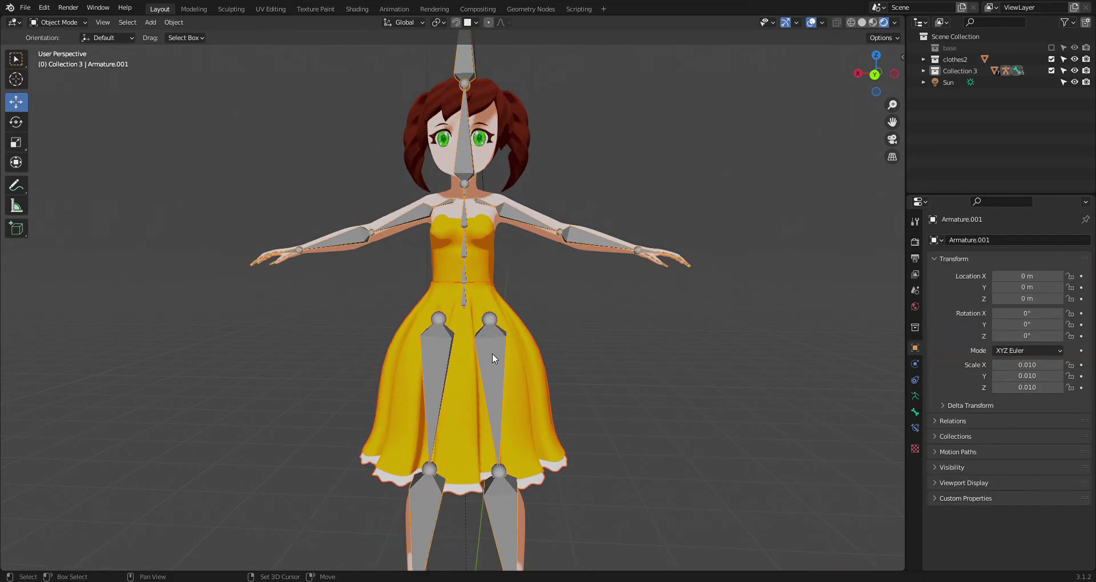
{"action": "right_click", "coordinate": [492, 354]}
{"action": "mouse_move", "coordinate": [492, 354]}
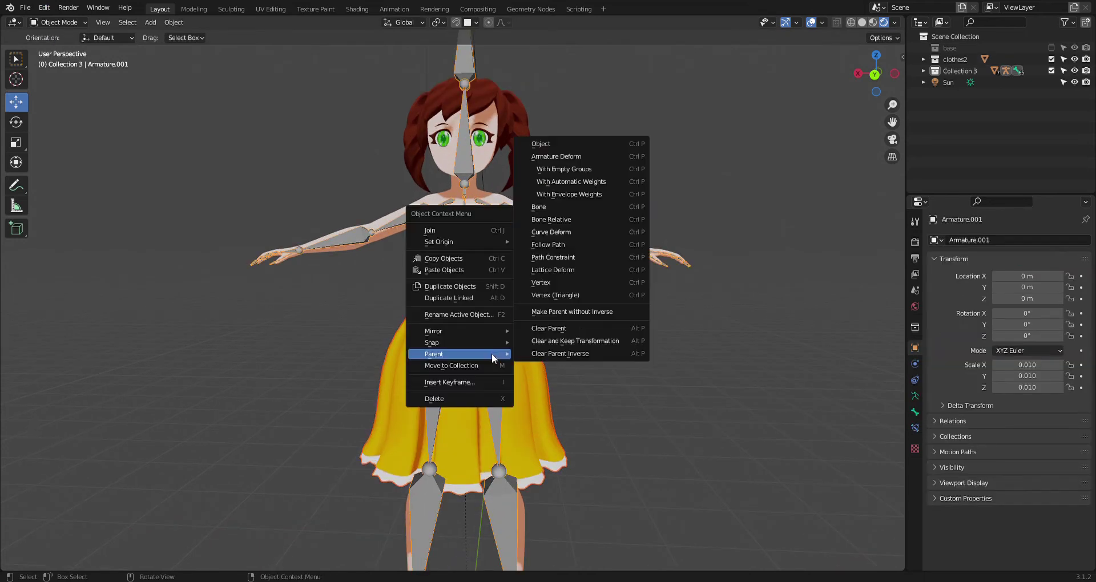
{"action": "left_click", "coordinate": [557, 208]}
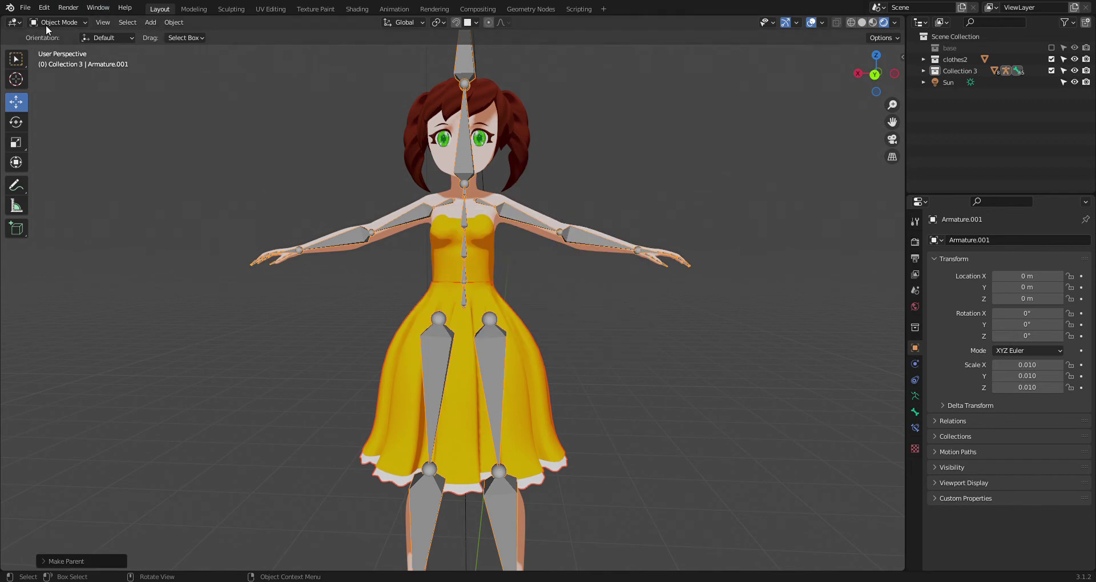
Step: Select only the armature and switch it to Pose Mode for a test of the bone parenting
{"action": "left_click", "coordinate": [463, 303]}
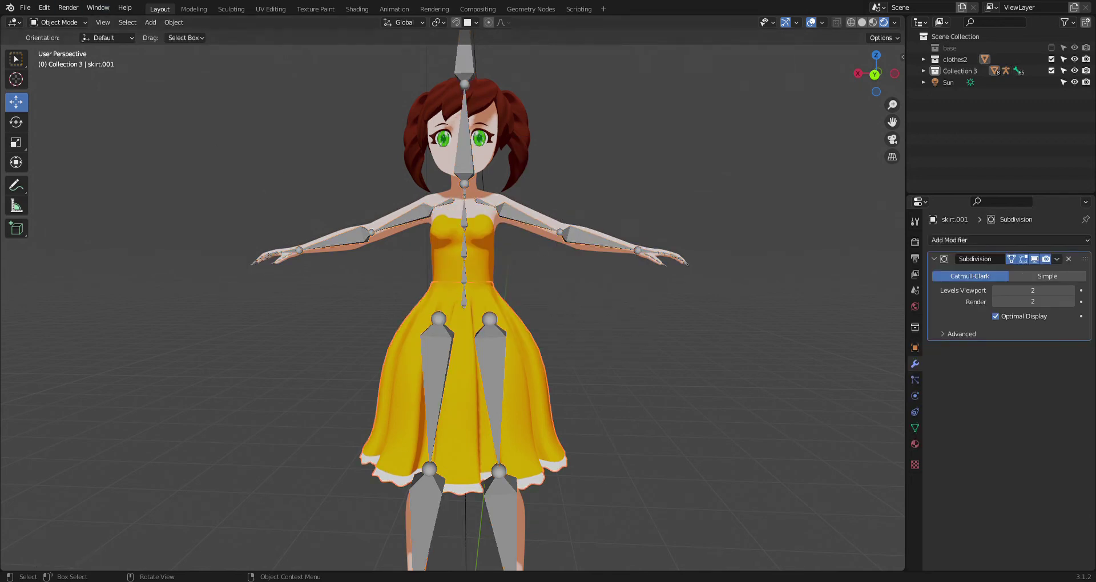
{"action": "left_click", "coordinate": [52, 26]}
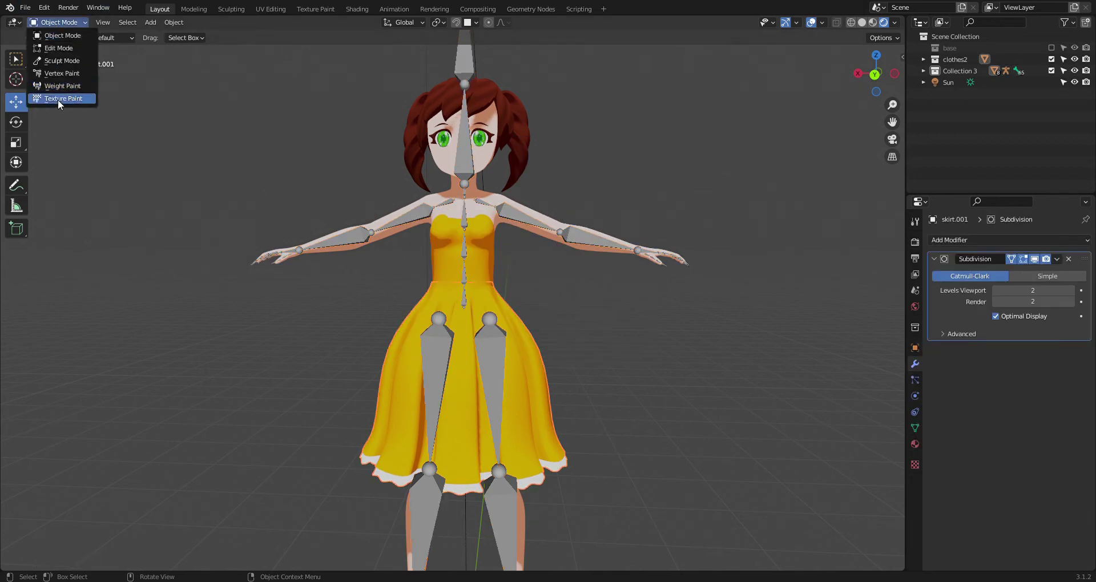
{"action": "left_click", "coordinate": [500, 217]}
{"action": "left_click", "coordinate": [74, 22]}
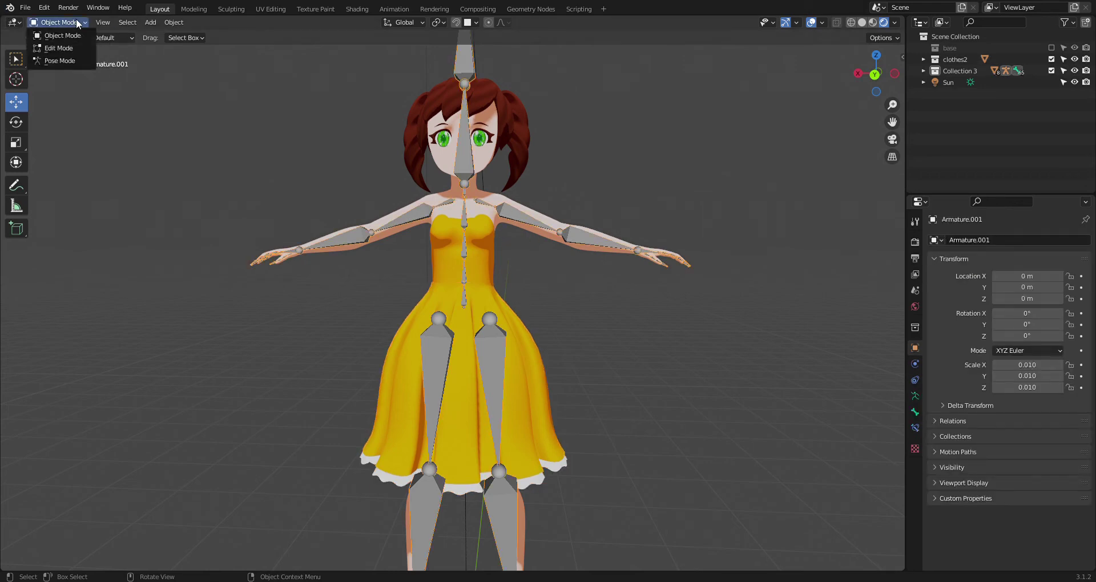
{"action": "left_click", "coordinate": [67, 59]}
Step: Test the skirt's movement by rotating the hips and left upper leg bones, and clear the rotation of all bones
{"action": "left_click_drag", "start_coordinate": [482, 271], "coordinate": [488, 357]}
{"action": "left_click", "coordinate": [512, 375]}
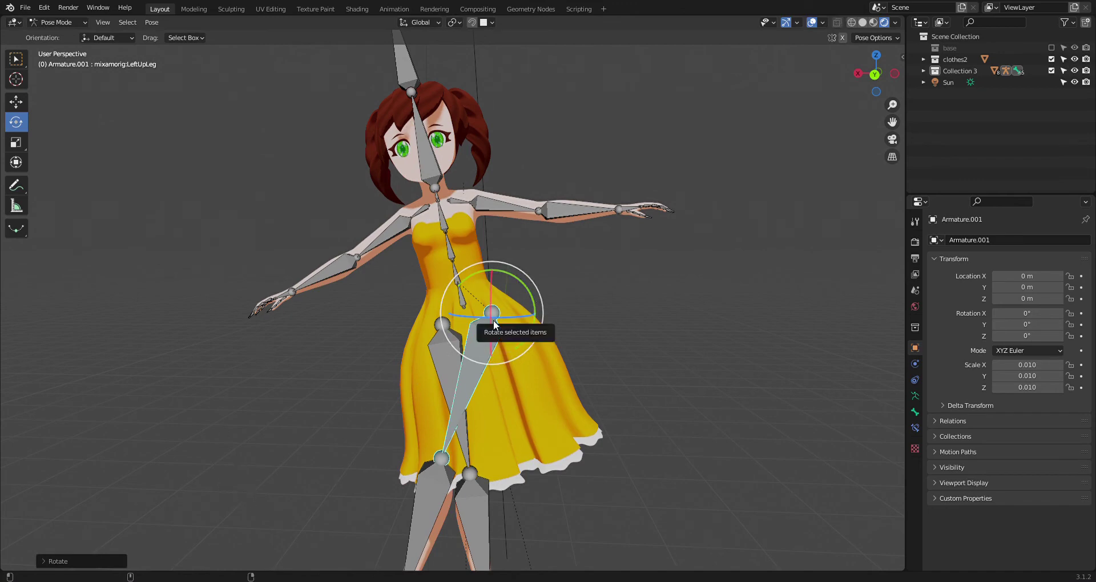
{"action": "scroll", "coordinate": [494, 321], "scroll_direction": "down", "scroll_amount": 3}
{"action": "left_click_drag", "start_coordinate": [279, 107], "coordinate": [669, 569]}
{"action": "key", "text": "alt+r"}
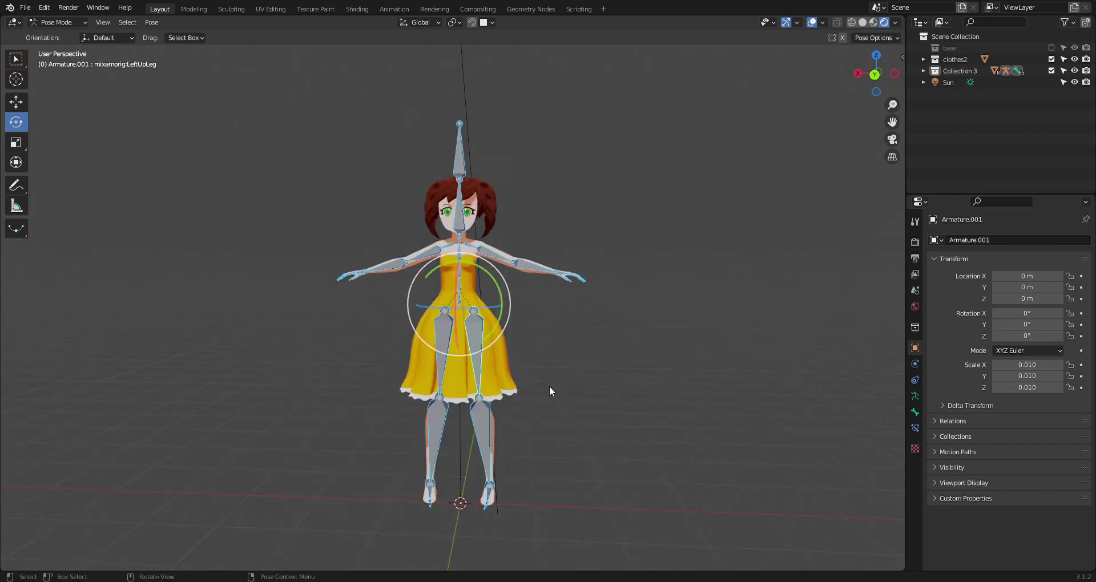
Step: Deselect the posed bones and go back to Object Mode
{"action": "left_click", "coordinate": [549, 386]}
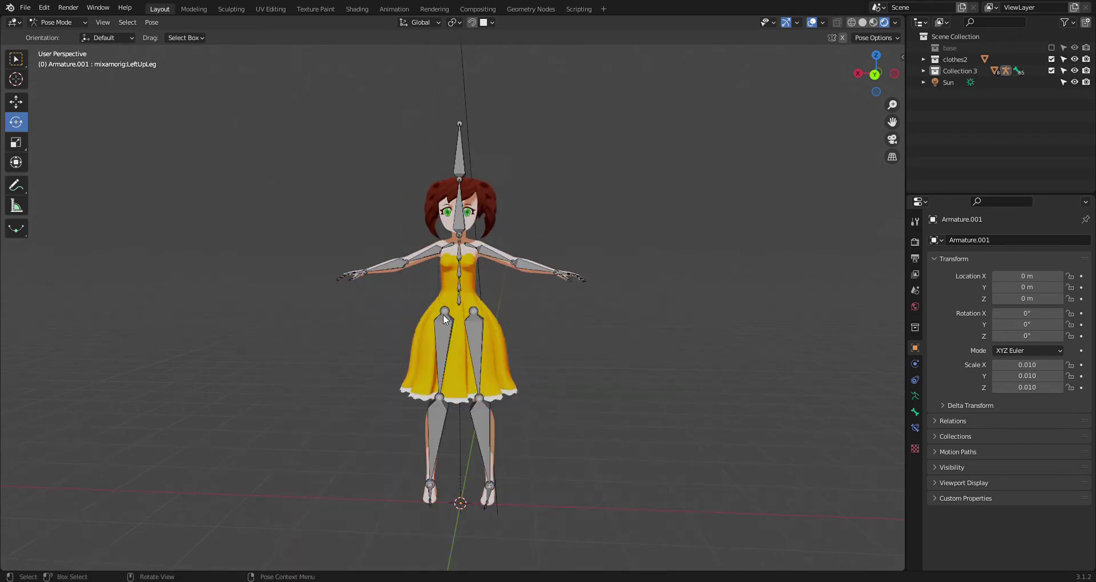
{"action": "left_click", "coordinate": [46, 24]}
{"action": "left_click", "coordinate": [57, 33]}
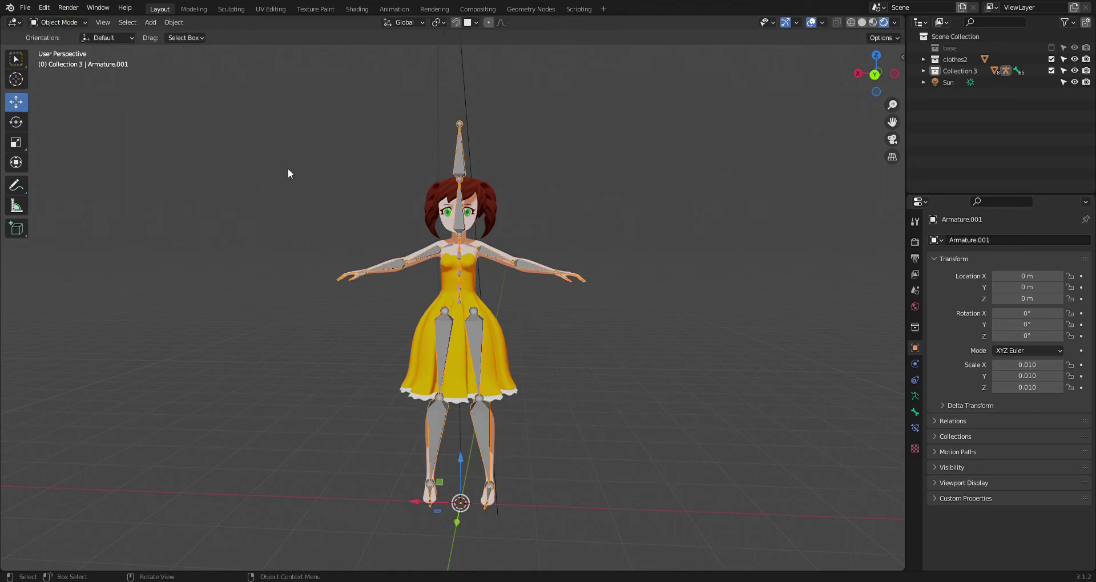
Step: Delete all vertex groups of the skirt mesh
{"action": "scroll", "coordinate": [645, 457], "scroll_direction": "up", "scroll_amount": 4}
{"action": "left_click", "coordinate": [488, 361]}
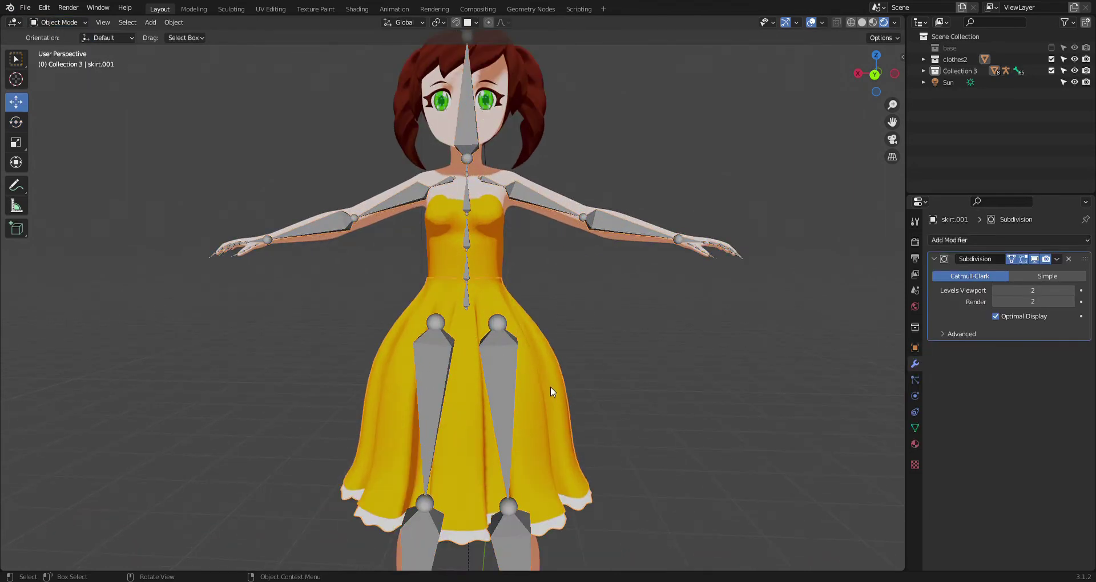
{"action": "scroll", "coordinate": [549, 389], "scroll_direction": "down", "scroll_amount": 3}
{"action": "scroll", "coordinate": [549, 399], "scroll_direction": "up", "scroll_amount": 1}
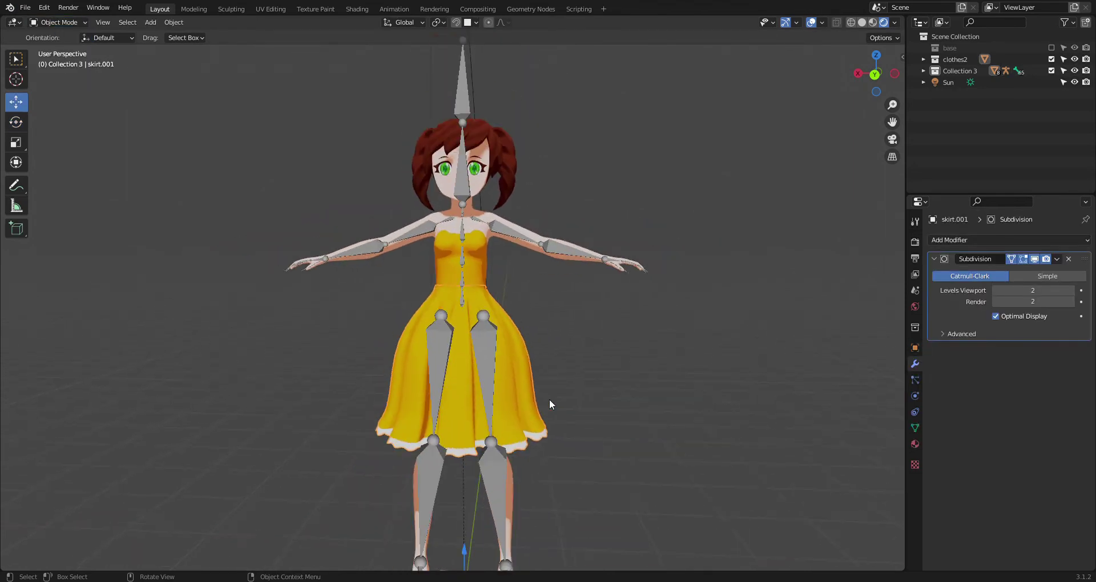
{"action": "left_click", "coordinate": [915, 428]}
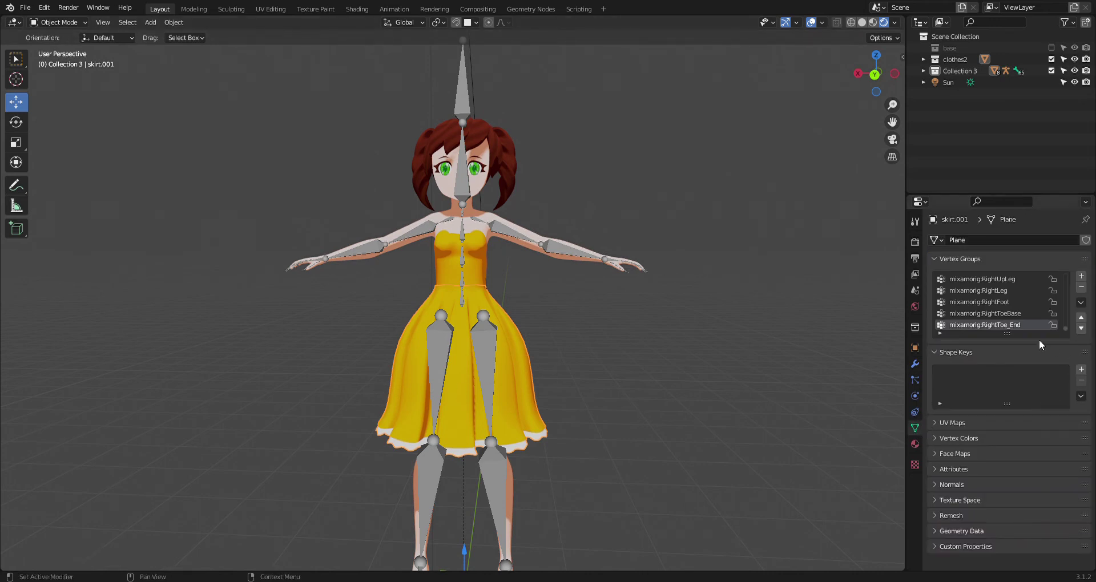
{"action": "left_click", "coordinate": [1081, 302]}
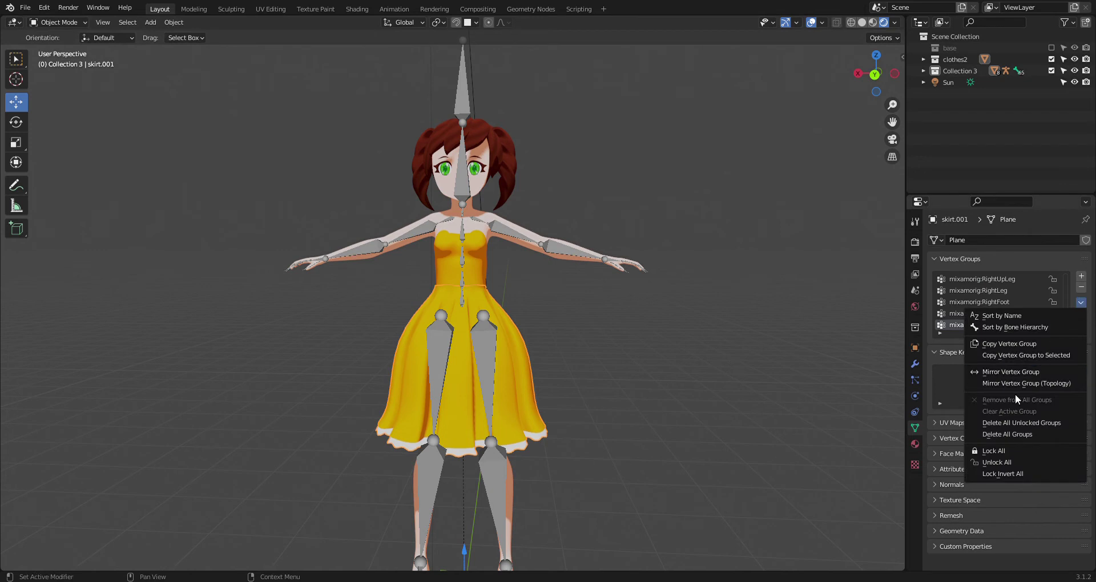
{"action": "left_click", "coordinate": [1008, 432]}
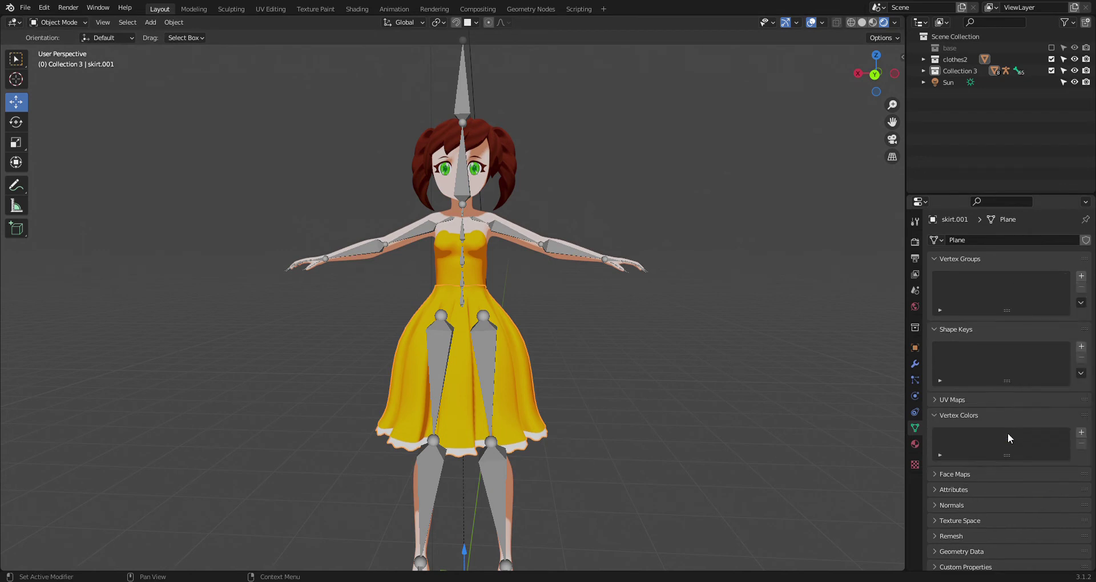
Step: Add a new vertex group to the skirt and name it hook
{"action": "left_click", "coordinate": [1080, 278]}
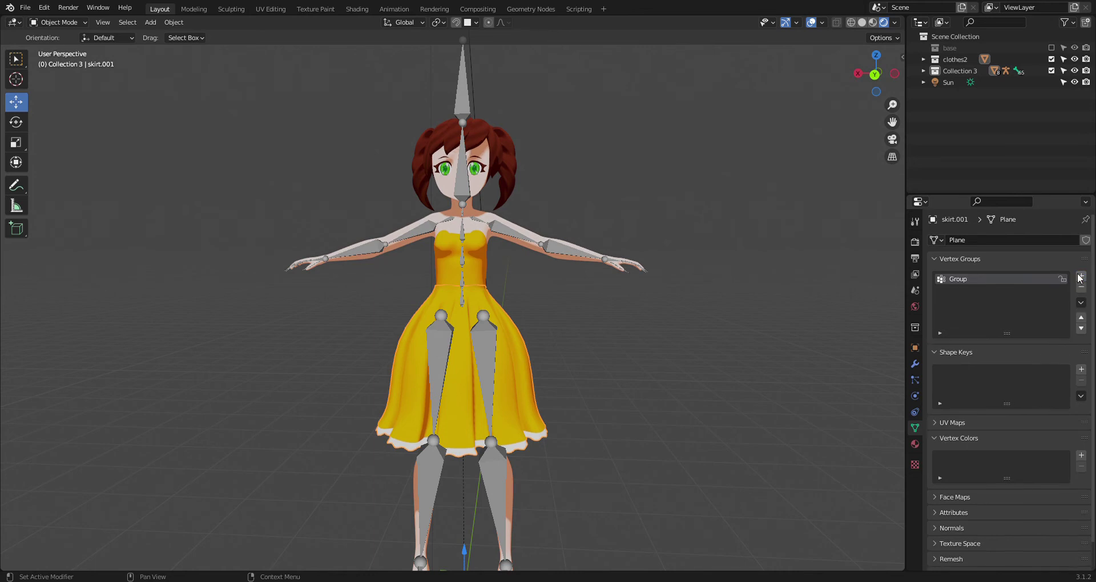
{"action": "double_click", "coordinate": [1010, 279]}
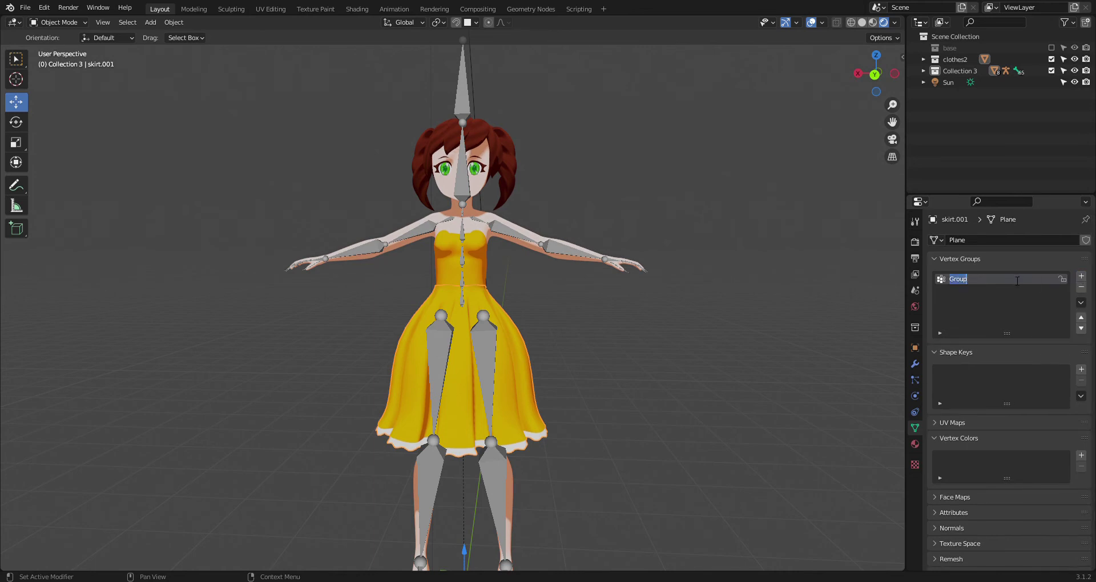
{"action": "type", "text": "H"}
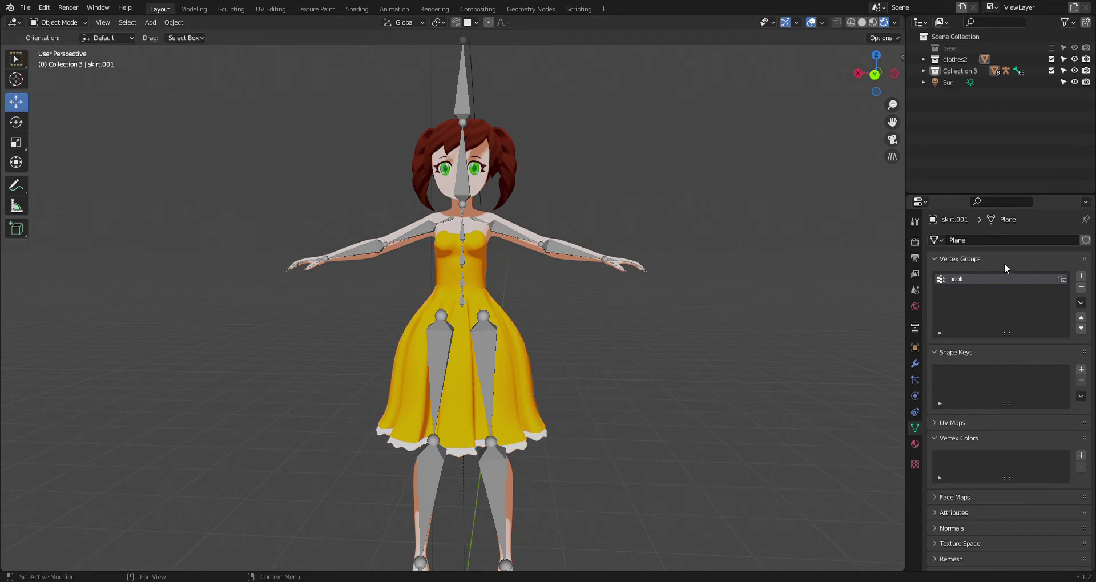
Step: In the Modeling workspace, assign the skirt's bottom hem vertices to the hook group with weight 1.000
{"action": "left_click", "coordinate": [194, 10]}
{"action": "scroll", "coordinate": [677, 400], "scroll_direction": "up", "scroll_amount": 1}
{"action": "scroll", "coordinate": [676, 417], "scroll_direction": "up", "scroll_amount": 1}
{"action": "scroll", "coordinate": [761, 449], "scroll_direction": "down", "scroll_amount": 1}
{"action": "left_click_drag", "start_coordinate": [1022, 282], "coordinate": [1088, 282]}
{"action": "left_click", "coordinate": [679, 302]}
{"action": "left_click_drag", "start_coordinate": [760, 428], "coordinate": [769, 464]}
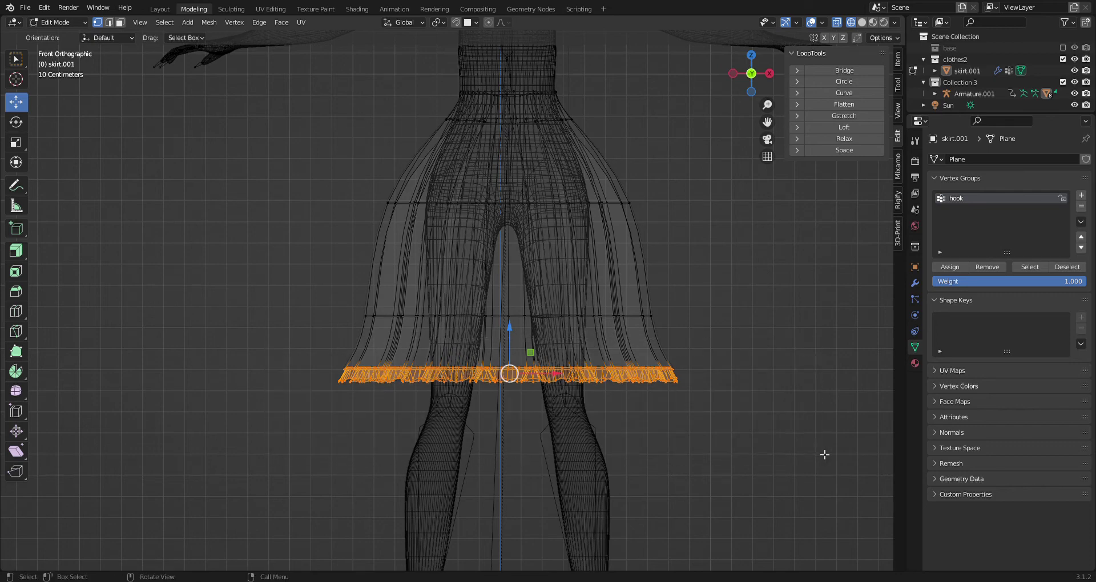
{"action": "left_click", "coordinate": [959, 267]}
Step: Assign the skirt's horizontal vertex row just above the hem to the hook group with weight 0.750
{"action": "left_click_drag", "start_coordinate": [708, 325], "coordinate": [206, 283]}
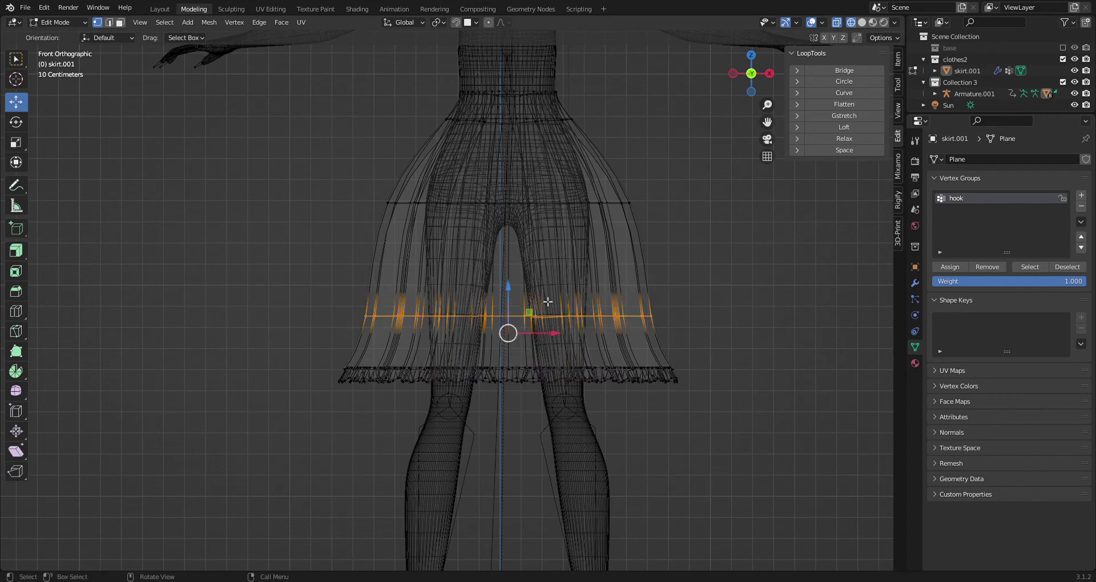
{"action": "left_click", "coordinate": [1032, 282]}
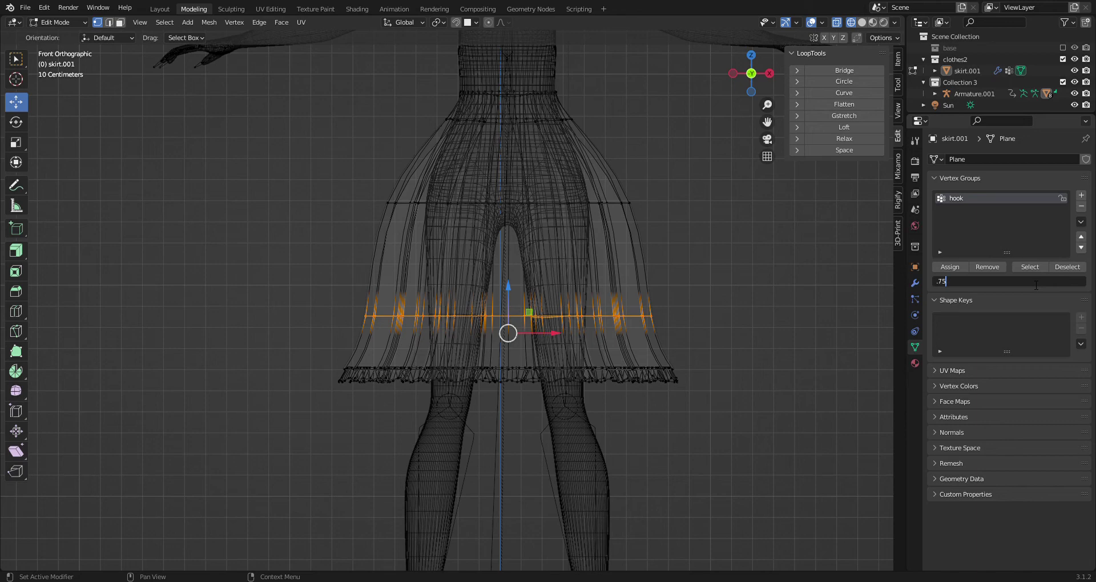
{"action": "type", "text": ".7"}
{"action": "key", "text": "Return"}
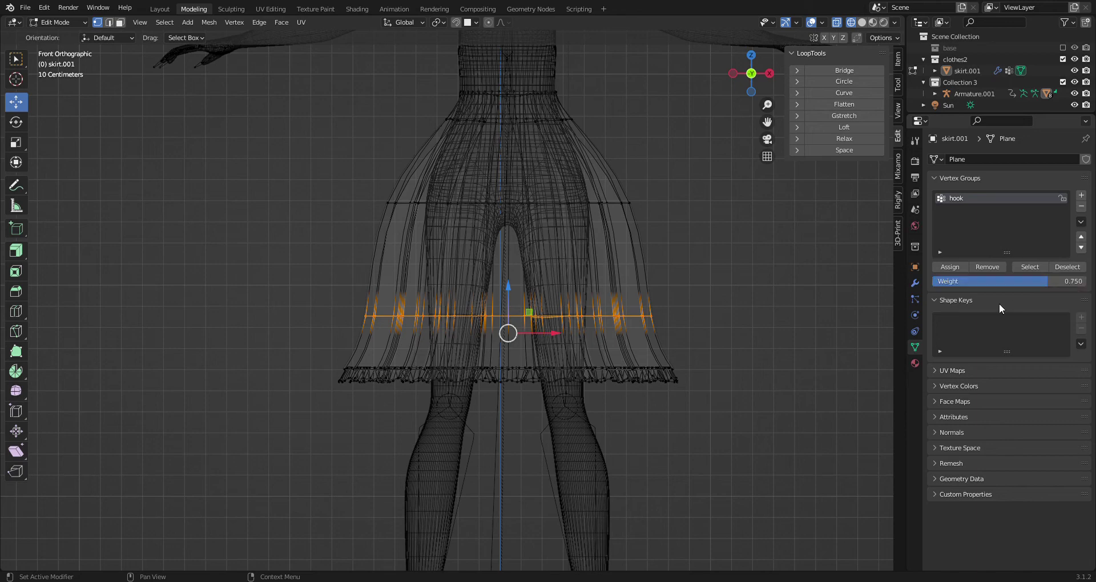
Step: Assign the skirt's vertex row at upper-thigh height to the hook group with weight 0.500
{"action": "left_click", "coordinate": [727, 242]}
{"action": "left_click_drag", "start_coordinate": [724, 241], "coordinate": [289, 180]}
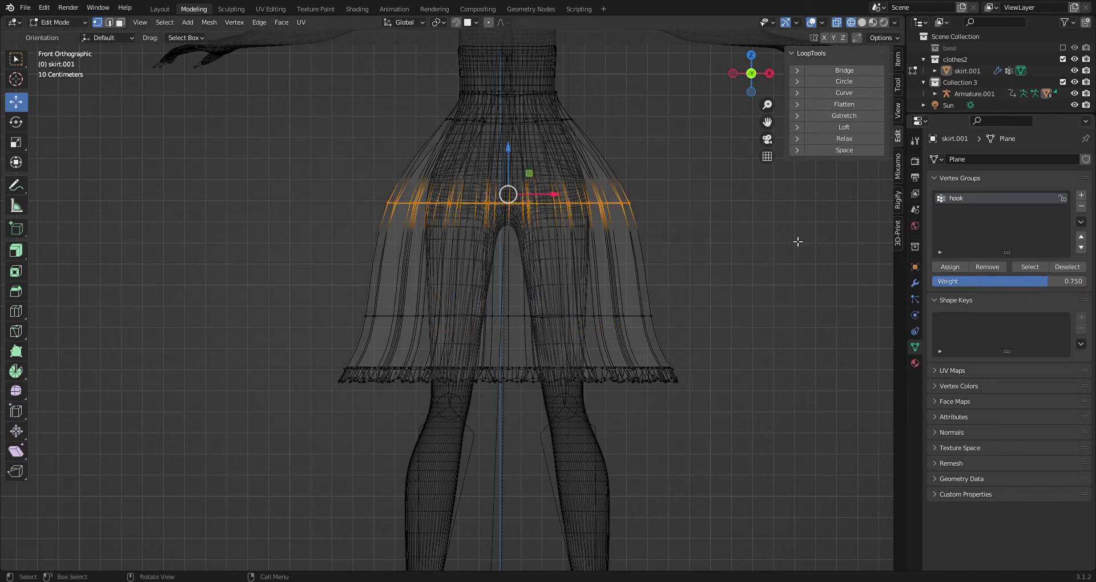
{"action": "left_click", "coordinate": [1017, 284]}
{"action": "key", "text": "BackSpace"}
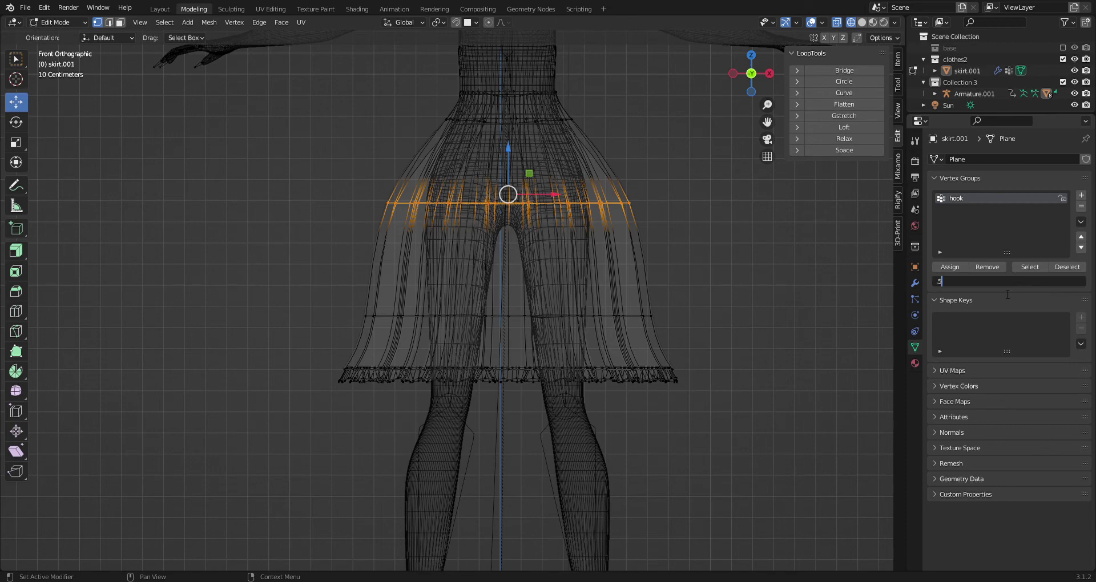
{"action": "type", "text": ".5"}
{"action": "key", "text": "Return"}
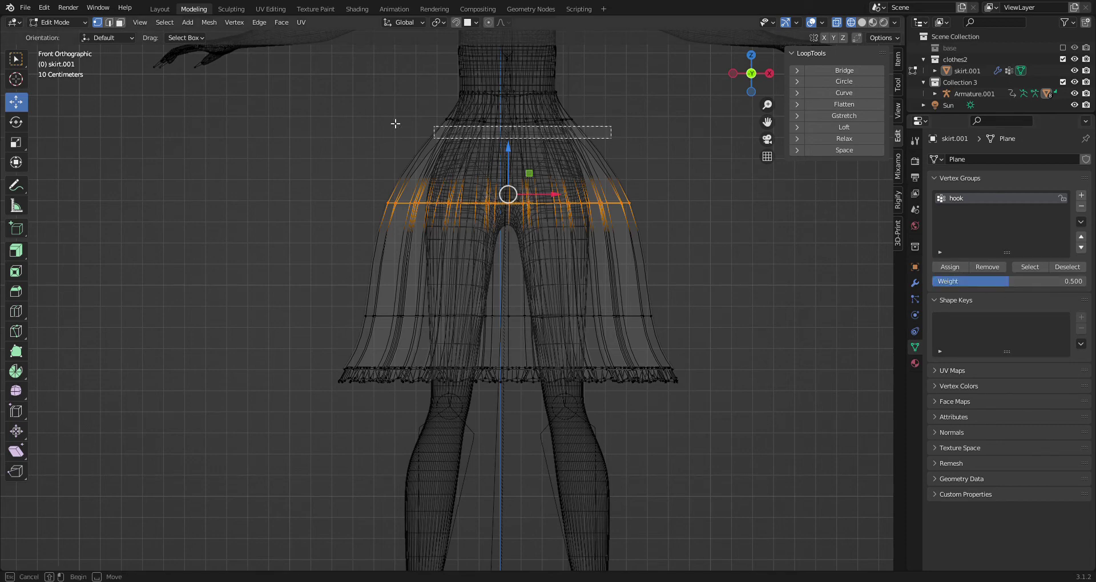
Step: Assign the skirt's vertex row just below the waist to the hook group with weight 0.250
{"action": "left_click", "coordinate": [442, 125], "text": "alt"}
{"action": "left_click", "coordinate": [993, 282]}
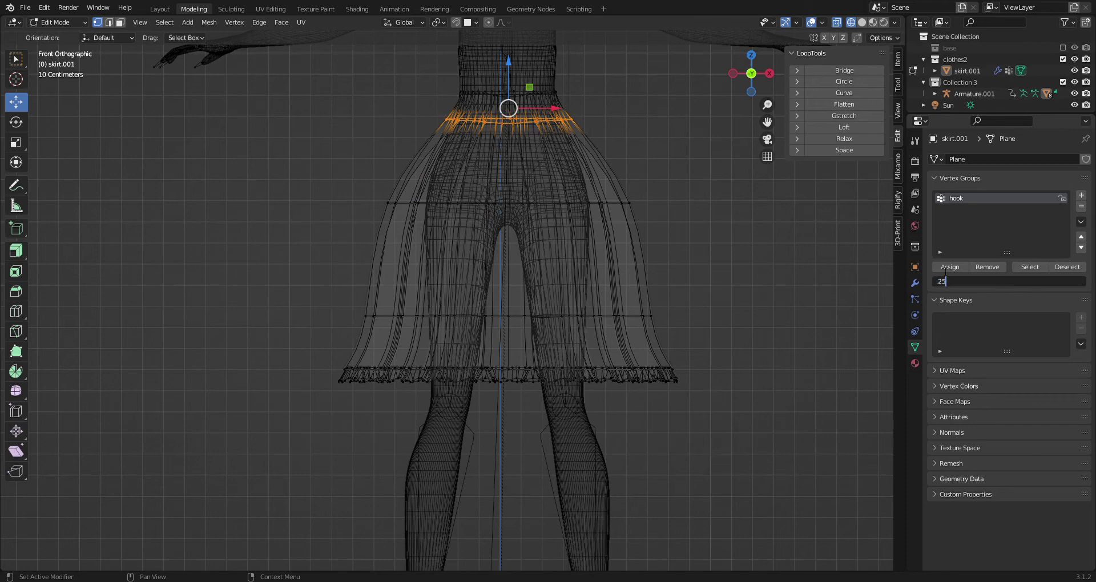
{"action": "key", "text": "Return"}
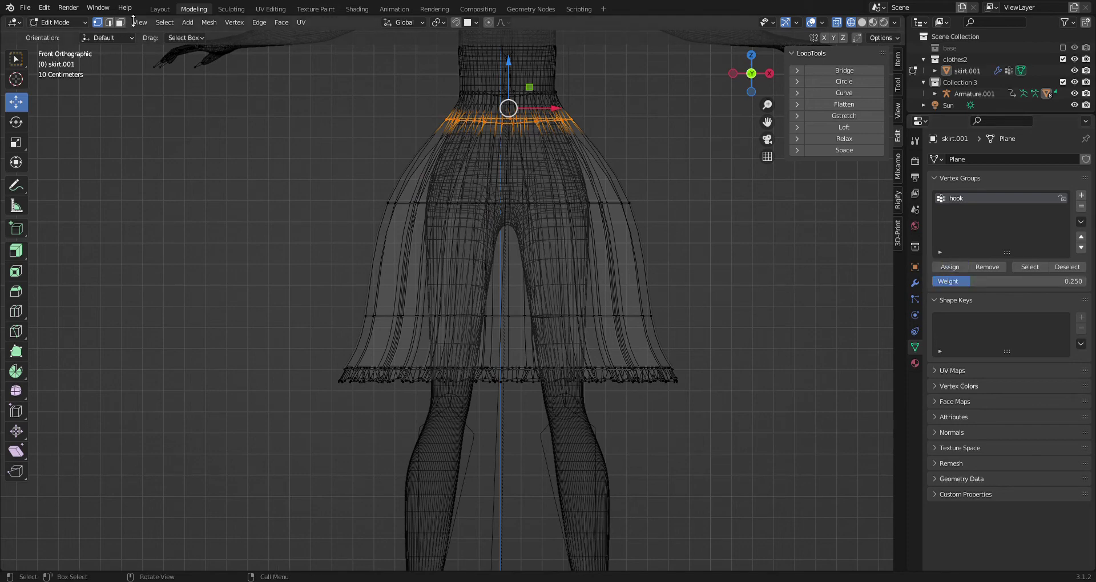
Step: In the Layout workspace, add a mesh circle at the character's feet
{"action": "left_click", "coordinate": [158, 9]}
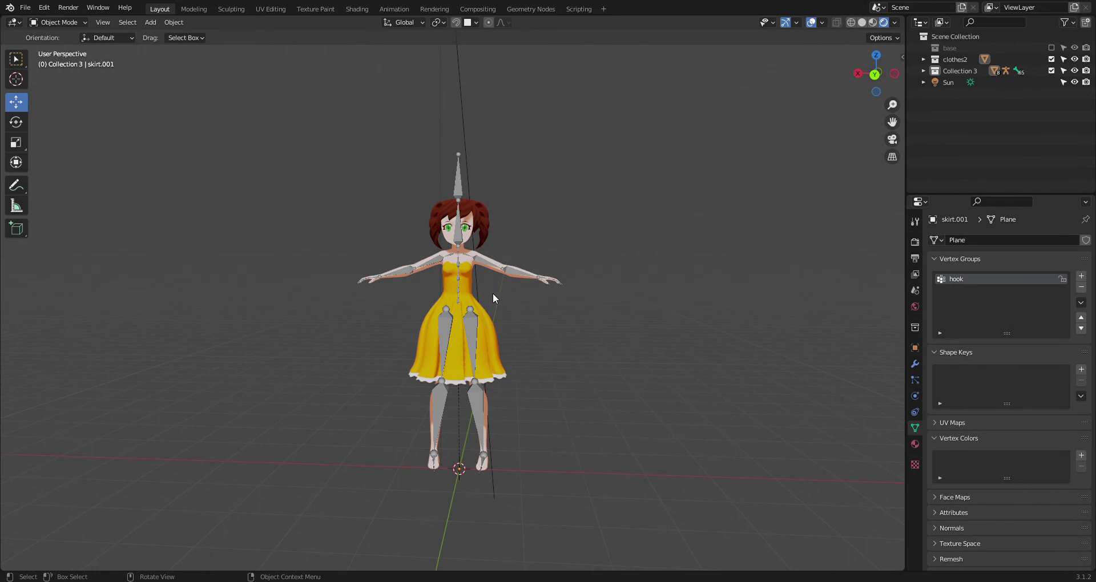
{"action": "left_click", "coordinate": [151, 23]}
{"action": "mouse_move", "coordinate": [171, 35]}
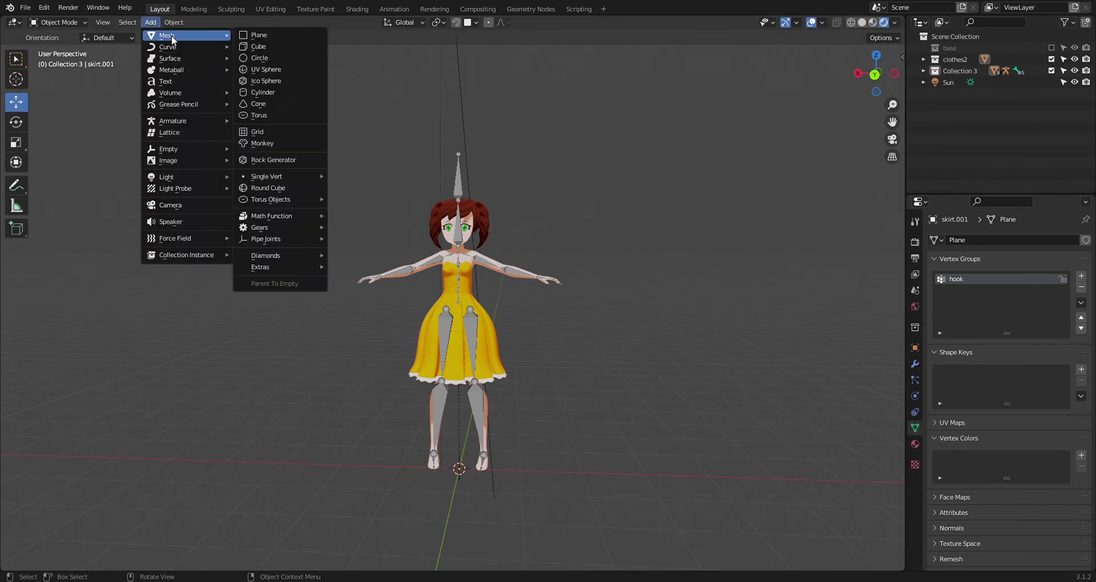
{"action": "left_click", "coordinate": [266, 60]}
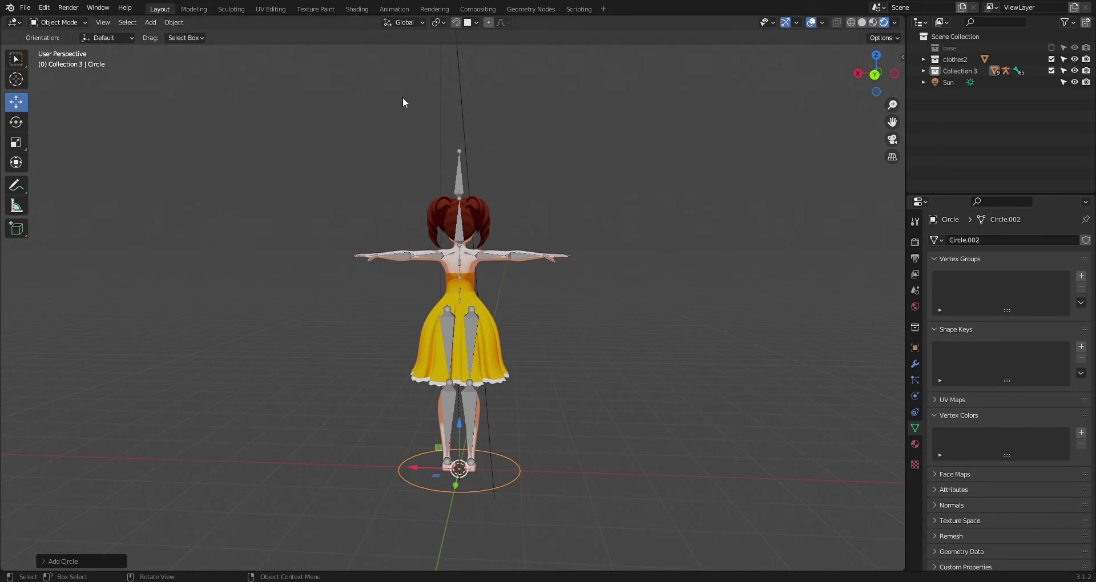
{"action": "middle_click_drag", "start_coordinate": [762, 359], "coordinate": [64, 373]}
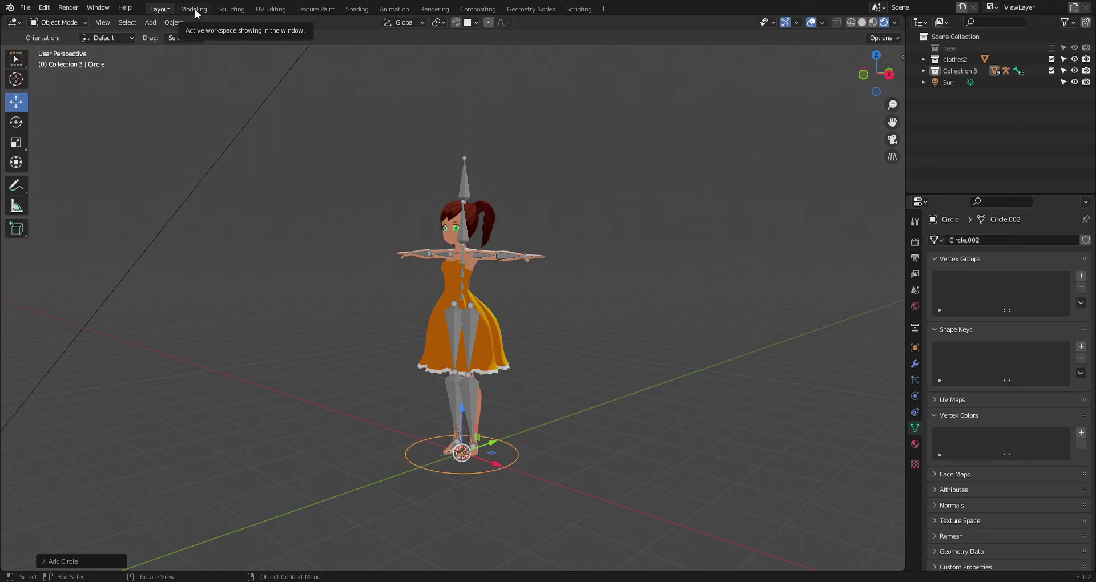
{"action": "middle_click_drag", "start_coordinate": [516, 410], "coordinate": [577, 322]}
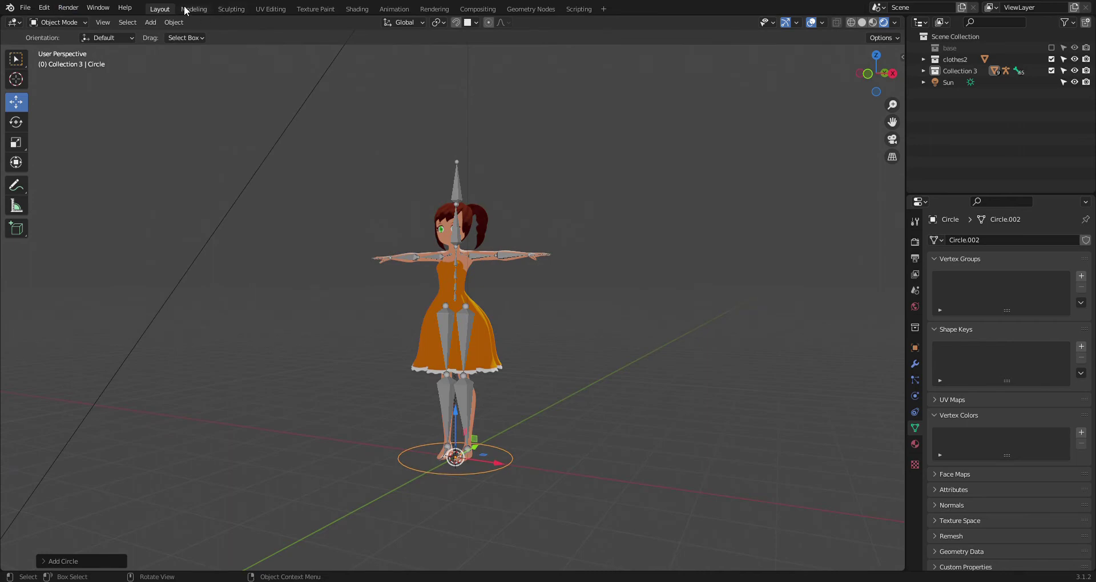
Step: In Edit Mode, raise the circle's vertices about 1.56 m along Z to the skirt's hem and return to the Layout workspace
{"action": "left_click", "coordinate": [193, 9]}
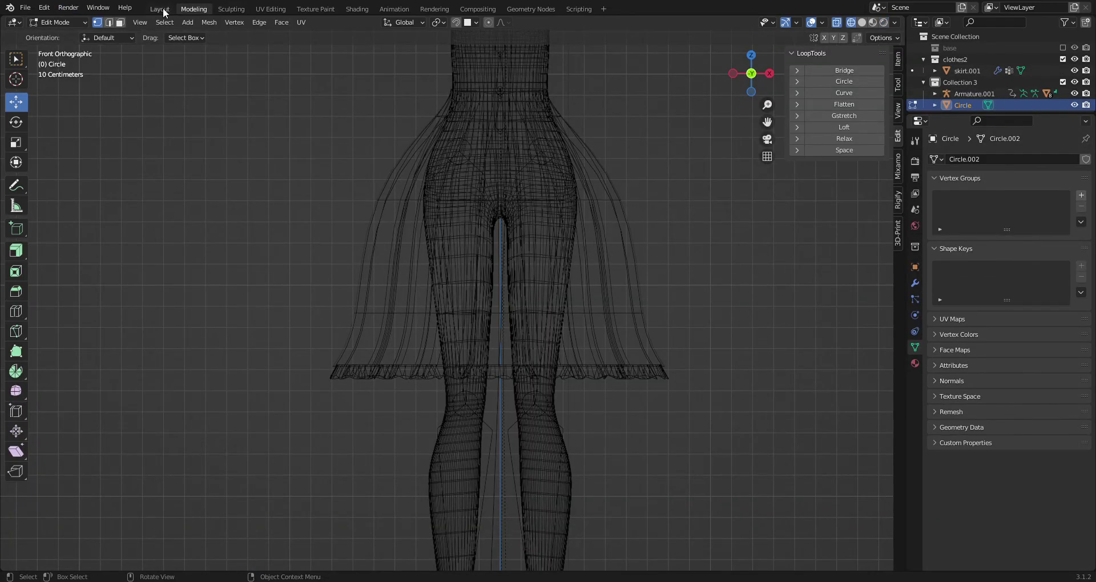
{"action": "left_click", "coordinate": [160, 10]}
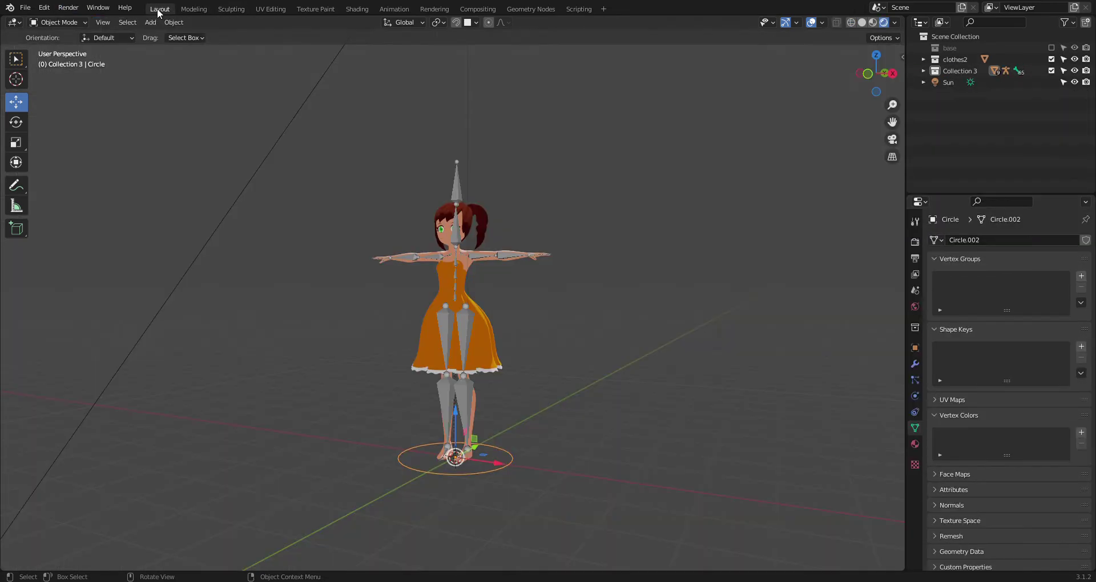
{"action": "left_click", "coordinate": [193, 9]}
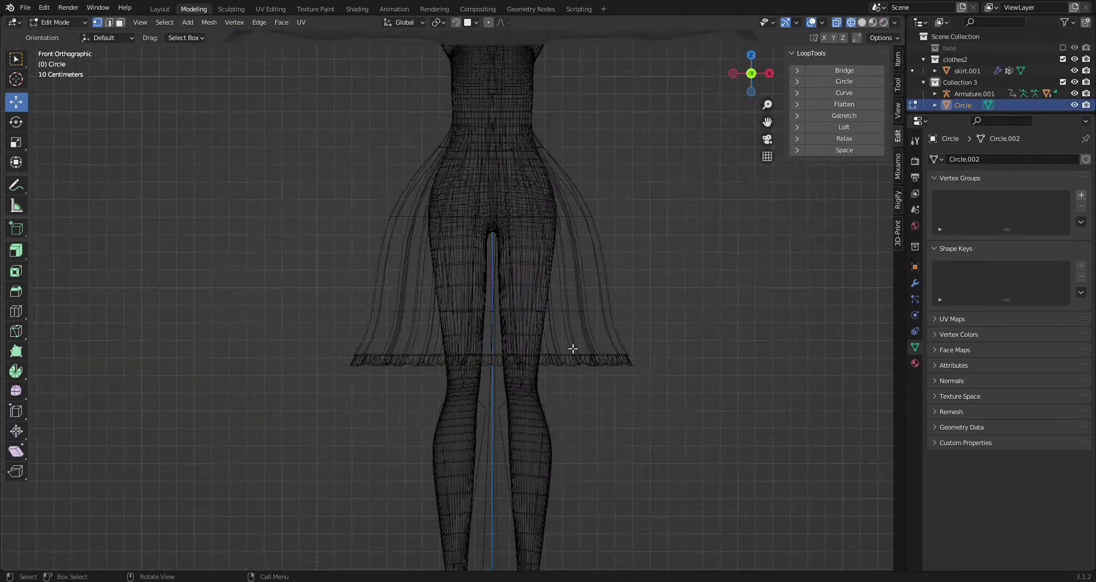
{"action": "left_click_drag", "start_coordinate": [482, 499], "coordinate": [480, 306]}
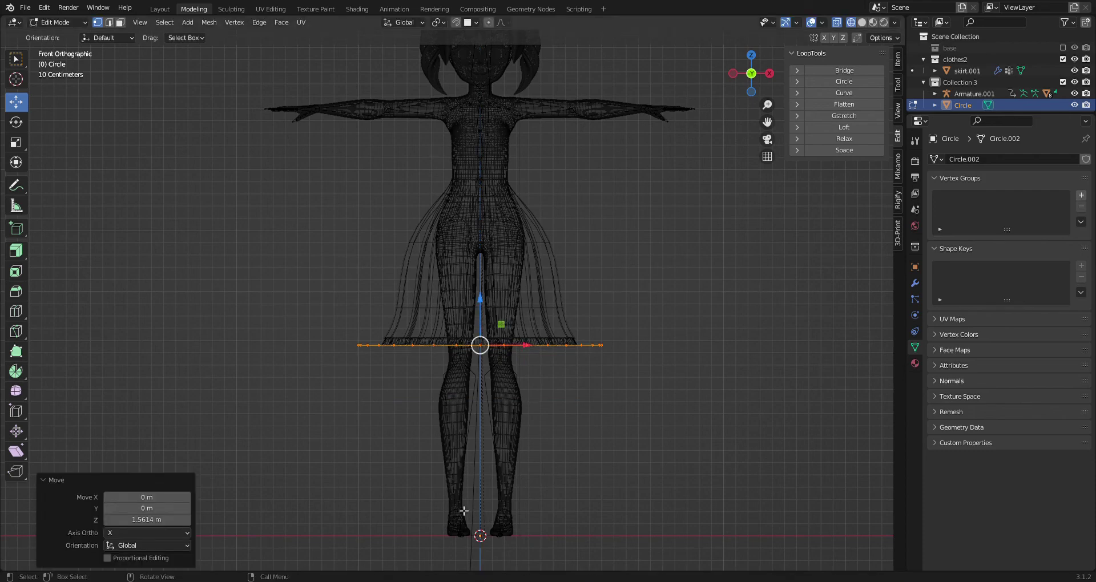
{"action": "left_click", "coordinate": [163, 9]}
Step: Try moving the circle as an object and clear its location
{"action": "key", "text": "g"}
{"action": "left_click", "coordinate": [301, 437]}
{"action": "key", "text": "alt+g"}
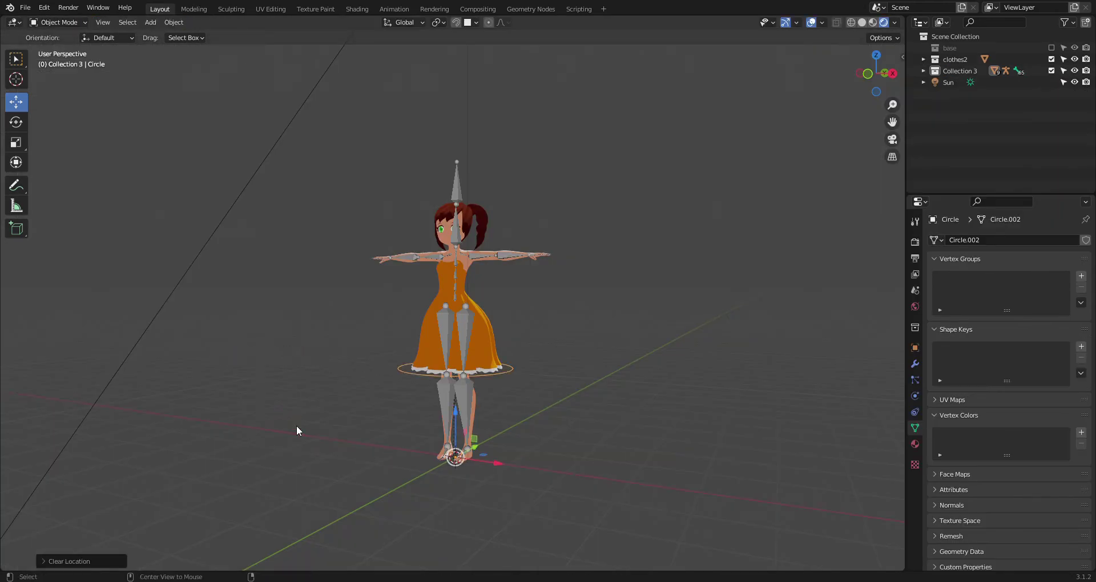
Step: Select the skirt and add a Hook modifier to it
{"action": "middle_click_drag", "start_coordinate": [497, 364], "coordinate": [399, 362]}
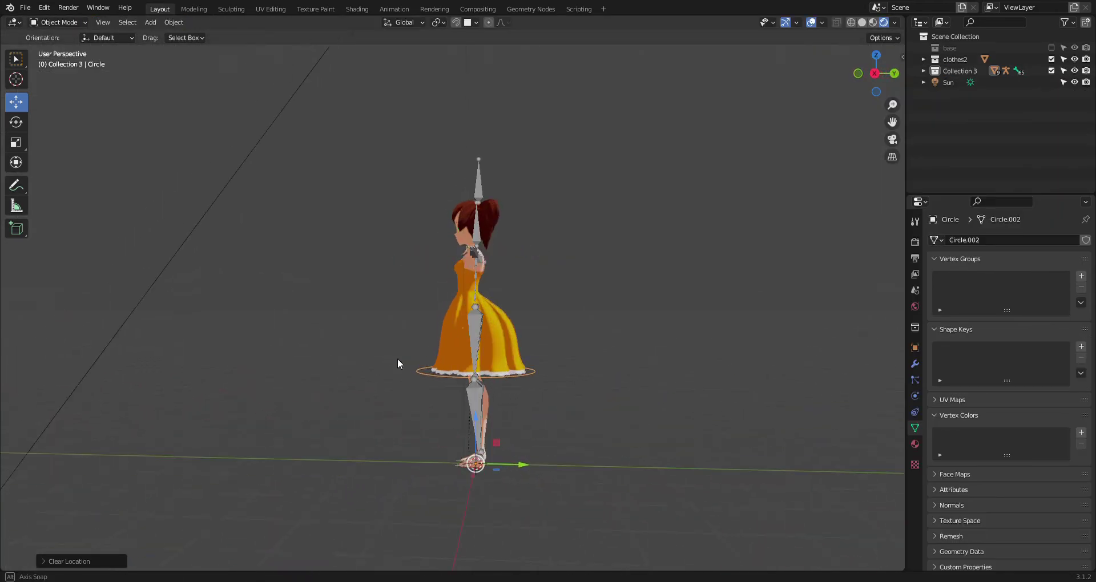
{"action": "left_click", "coordinate": [517, 356]}
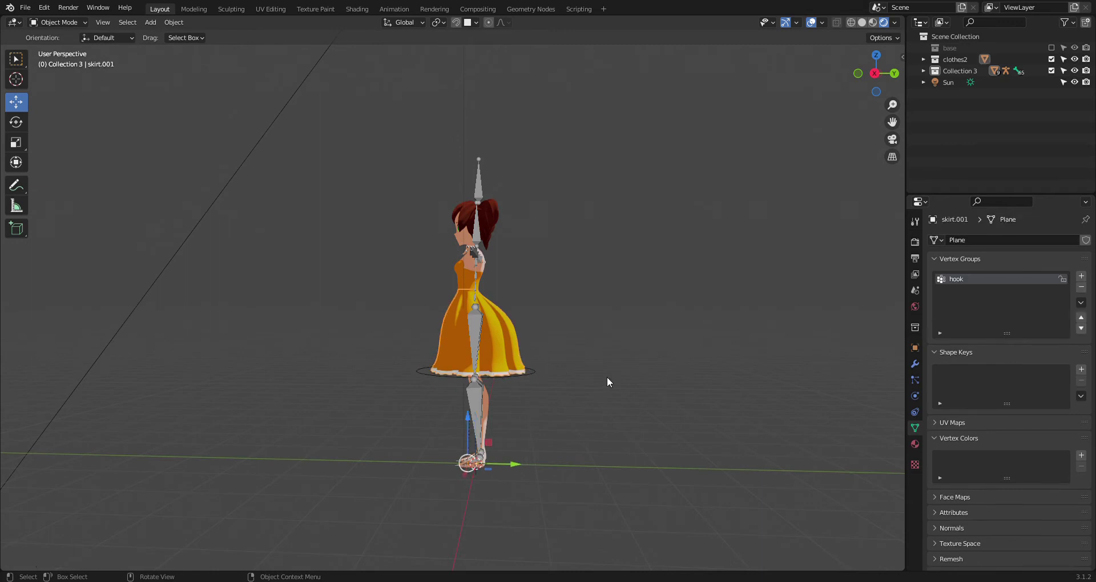
{"action": "left_click", "coordinate": [915, 379]}
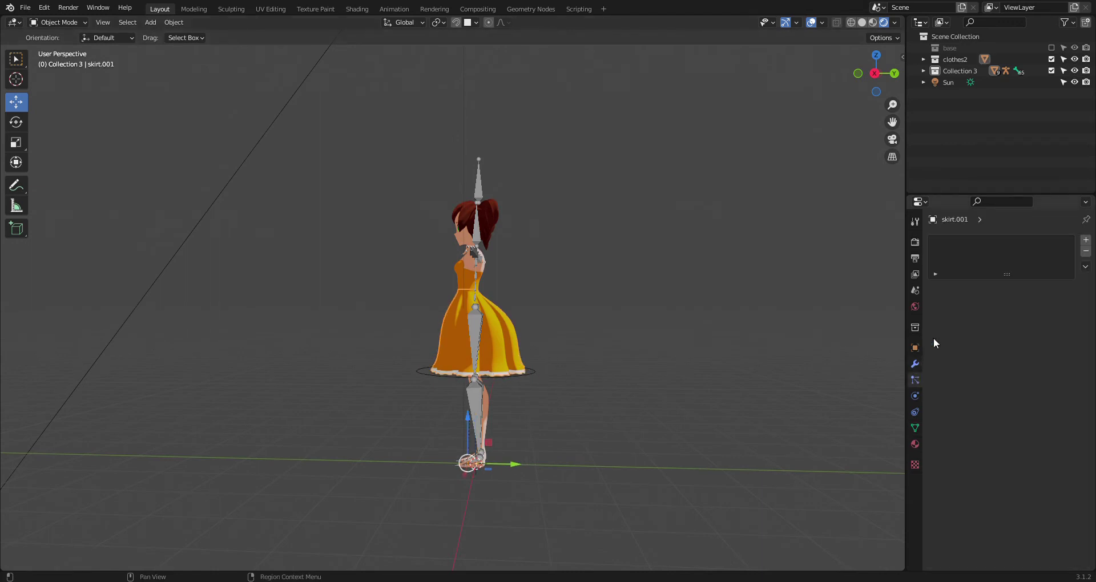
{"action": "left_click", "coordinate": [914, 364]}
{"action": "left_click", "coordinate": [987, 240]}
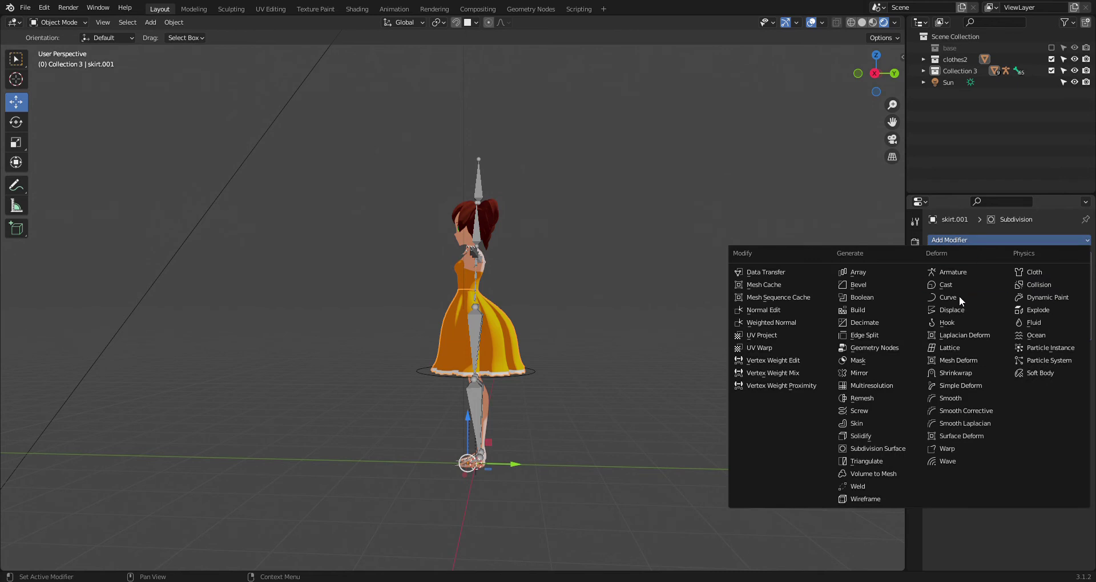
{"action": "left_click", "coordinate": [946, 323]}
Step: Set the Hook modifier's vertex group to hook and pick the circle as its object
{"action": "middle_click_drag", "start_coordinate": [657, 365], "coordinate": [856, 366]}
{"action": "left_click", "coordinate": [1029, 380]}
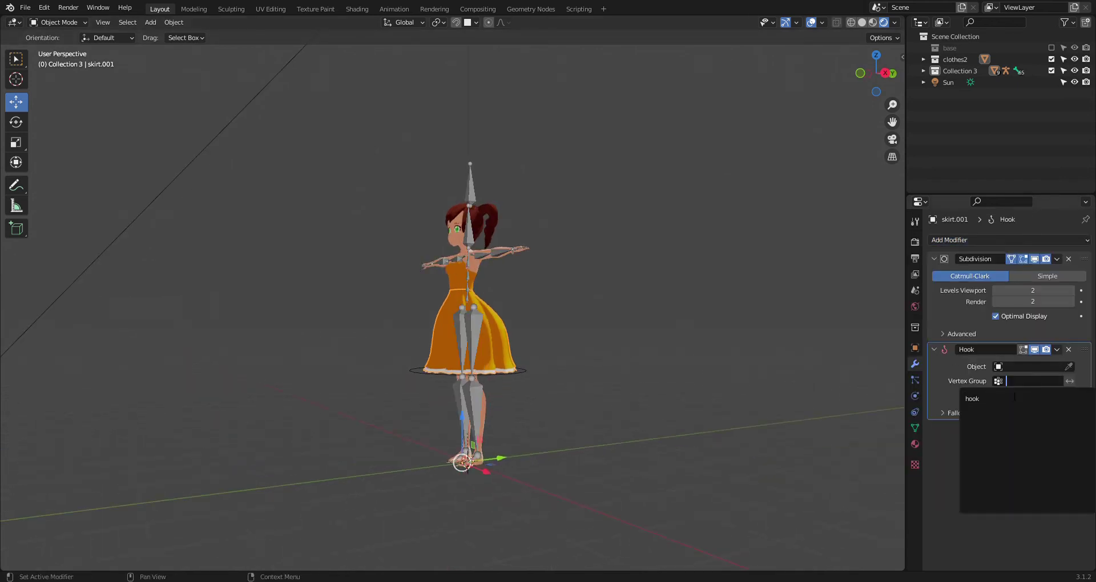
{"action": "left_click", "coordinate": [1022, 399]}
{"action": "left_click", "coordinate": [1070, 367]}
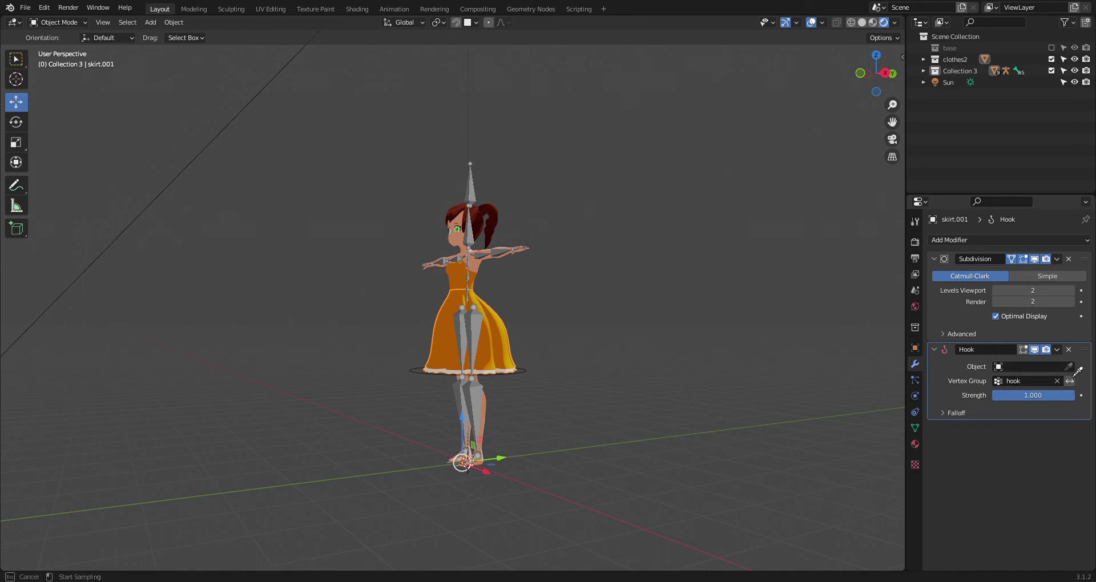
{"action": "left_click", "coordinate": [532, 377]}
Step: Test the hook on the skirt by moving the circle up and down along the Z axis
{"action": "left_click", "coordinate": [528, 372]}
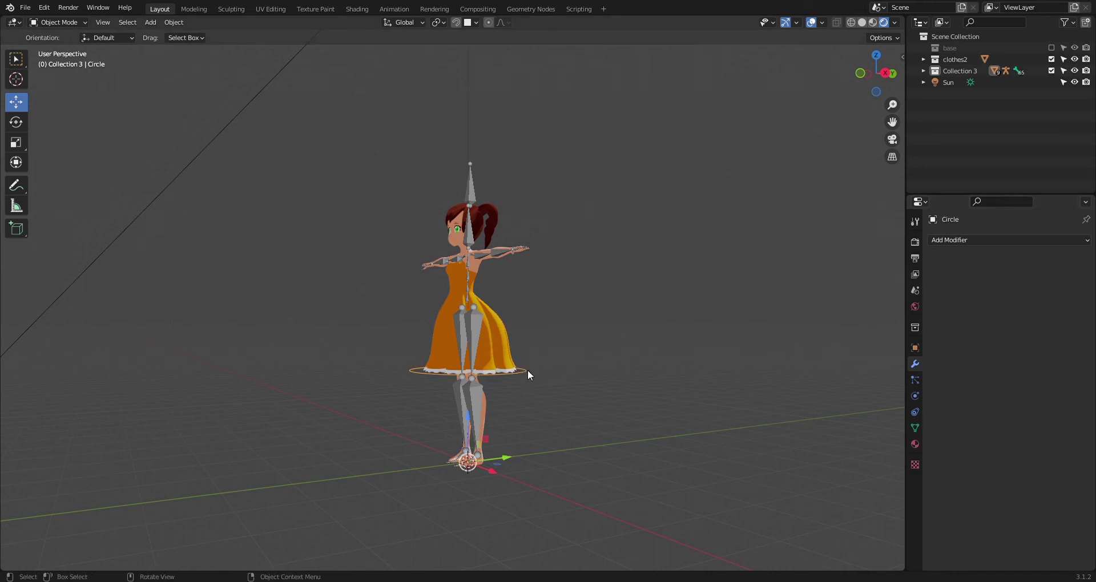
{"action": "key", "text": "g"}
{"action": "key", "text": "z"}
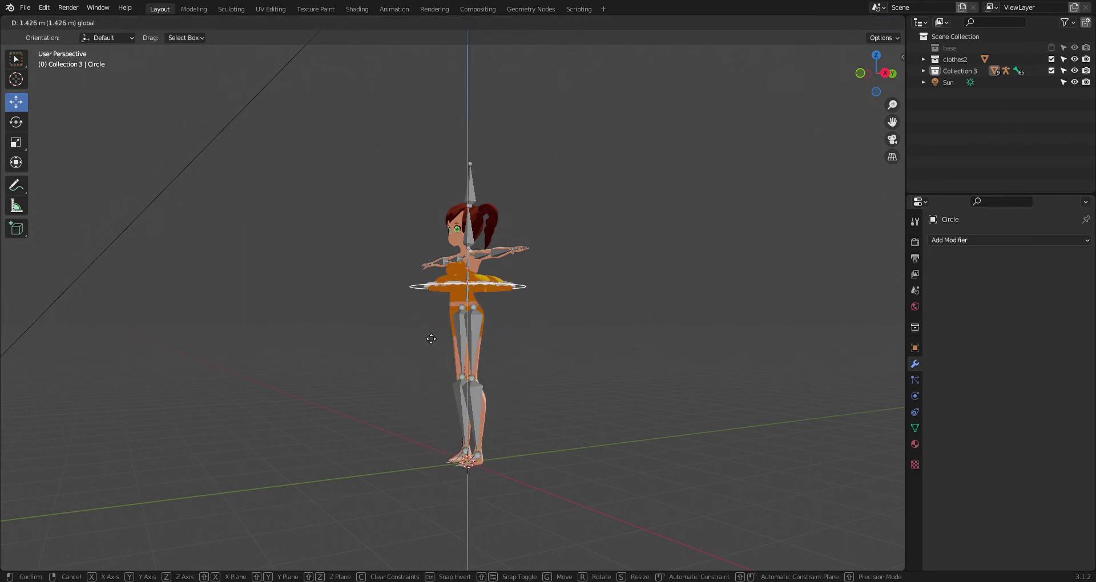
{"action": "left_click", "coordinate": [418, 392]}
{"action": "middle_click_drag", "start_coordinate": [418, 391], "coordinate": [518, 378]}
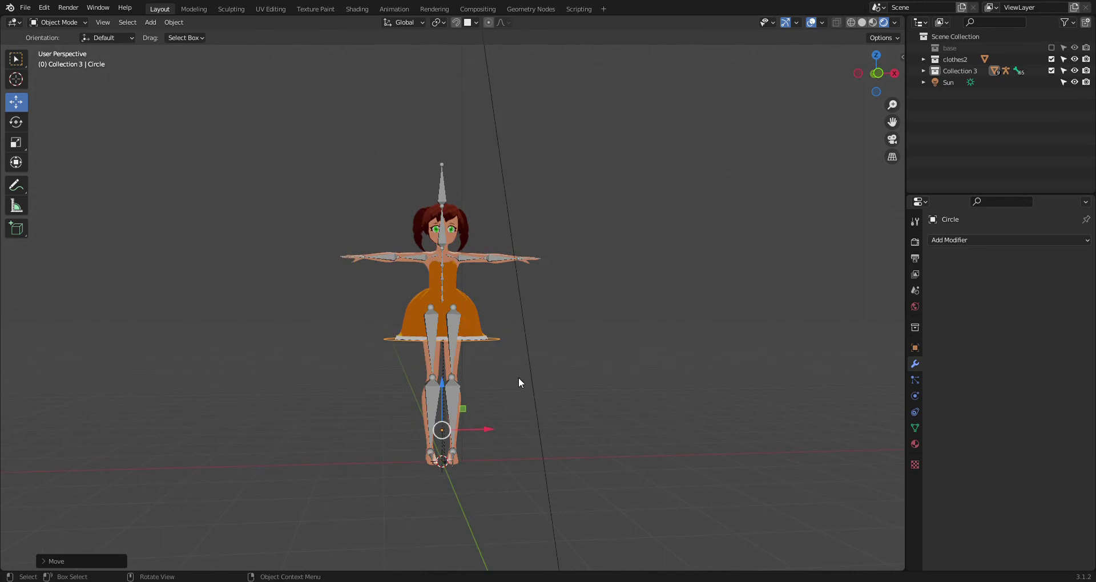
{"action": "scroll", "coordinate": [436, 403], "scroll_direction": "up", "scroll_amount": 2}
{"action": "key", "text": "g"}
{"action": "key", "text": "z"}
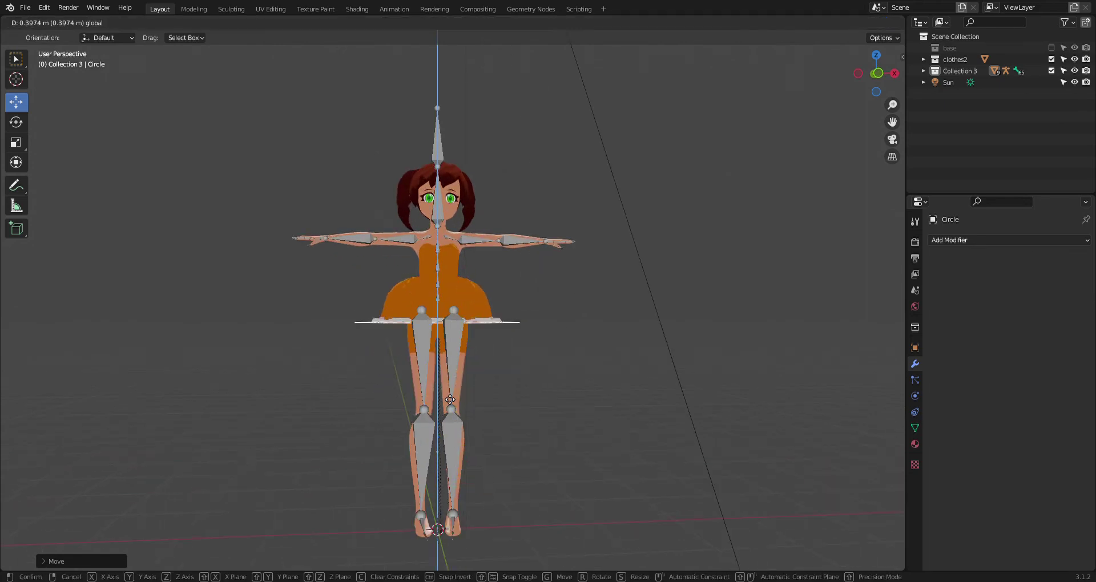
{"action": "left_click", "coordinate": [449, 452]}
Step: Test the hook by moving the circle freely around the legs, and clear the circle's rotation and location
{"action": "middle_click_drag", "start_coordinate": [538, 365], "coordinate": [443, 421]}
{"action": "key", "text": "g"}
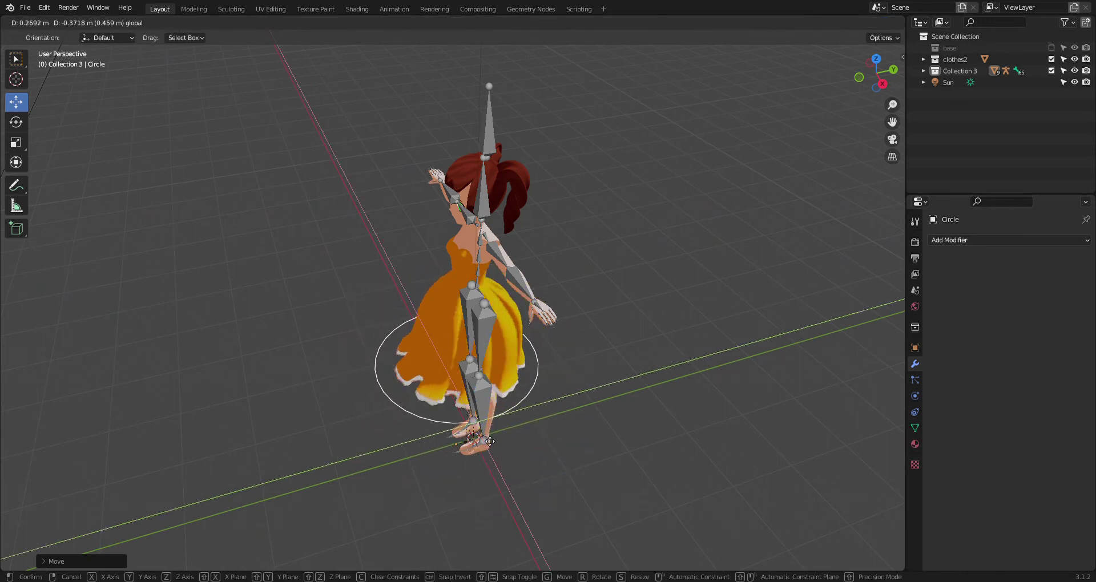
{"action": "left_click", "coordinate": [500, 465]}
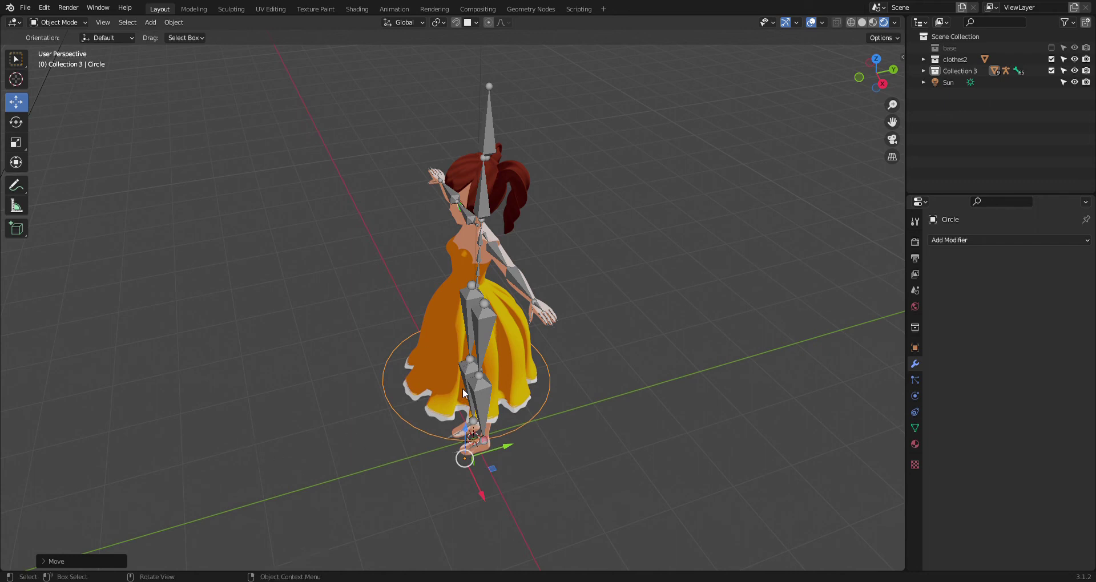
{"action": "key", "text": "alt+r"}
{"action": "key", "text": "alt+g"}
Step: Select the armature and, in the Animation workspace, set the timeline's start frame to 0
{"action": "middle_click_drag", "start_coordinate": [433, 433], "coordinate": [496, 341]}
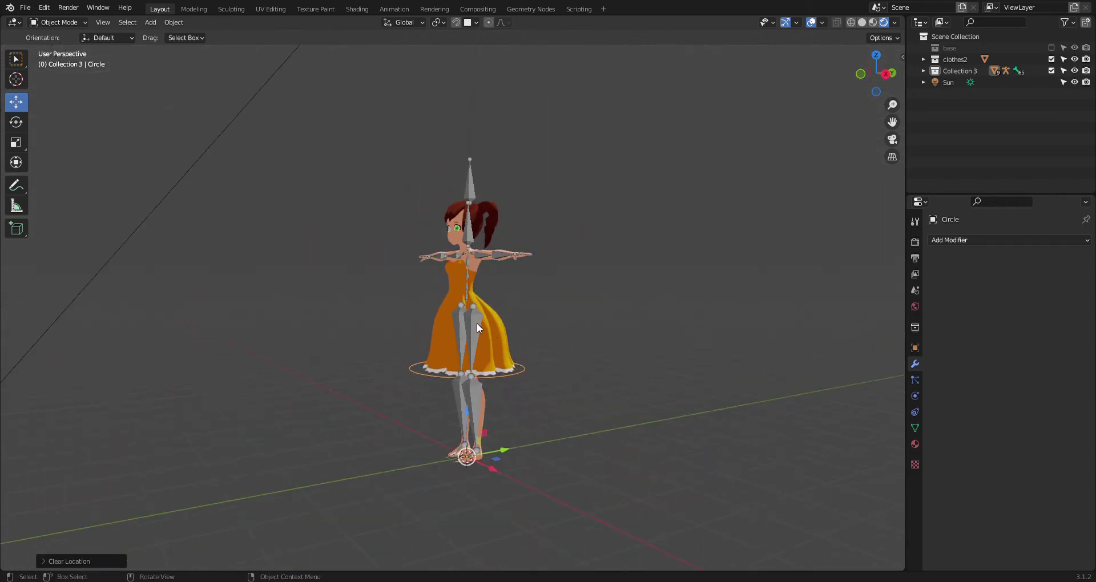
{"action": "left_click", "coordinate": [477, 323]}
{"action": "left_click", "coordinate": [394, 8]}
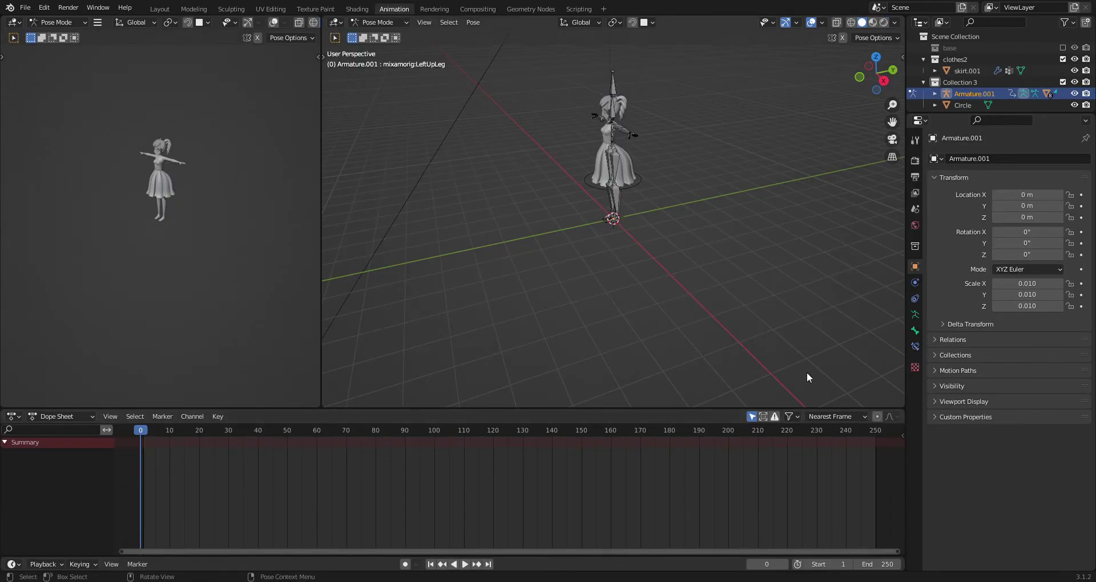
{"action": "left_click", "coordinate": [842, 566]}
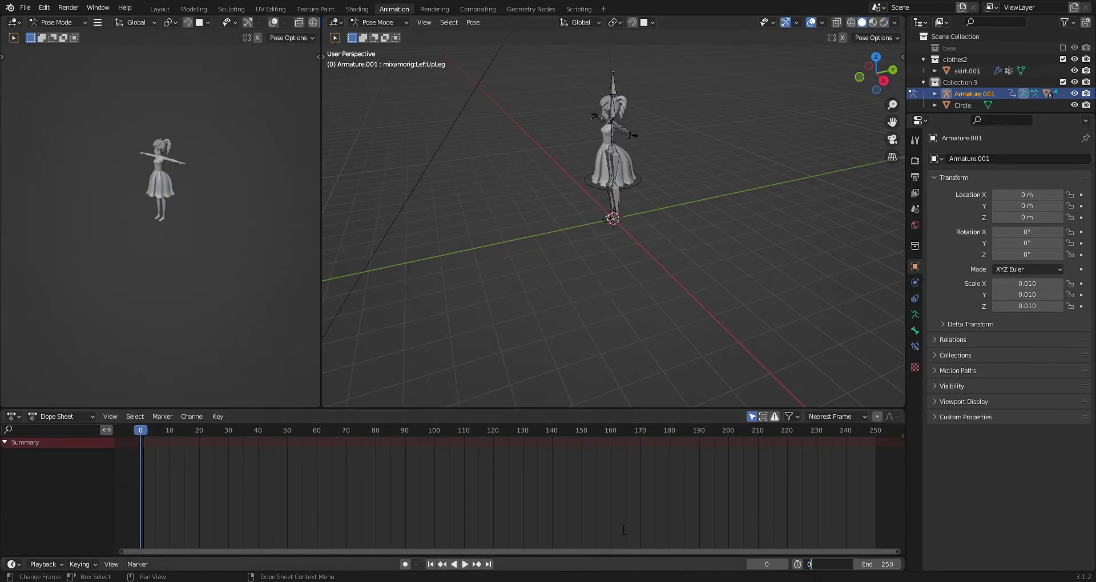
{"action": "key", "text": "Return"}
Step: Join the two 3D viewports so that the character's posing view fills the full width
{"action": "scroll", "coordinate": [566, 165], "scroll_direction": "up", "scroll_amount": 2}
{"action": "middle_click_drag", "start_coordinate": [679, 302], "coordinate": [645, 259]}
{"action": "middle_click_drag", "start_coordinate": [658, 184], "coordinate": [633, 324], "text": "shift"}
{"action": "right_click", "coordinate": [318, 238]}
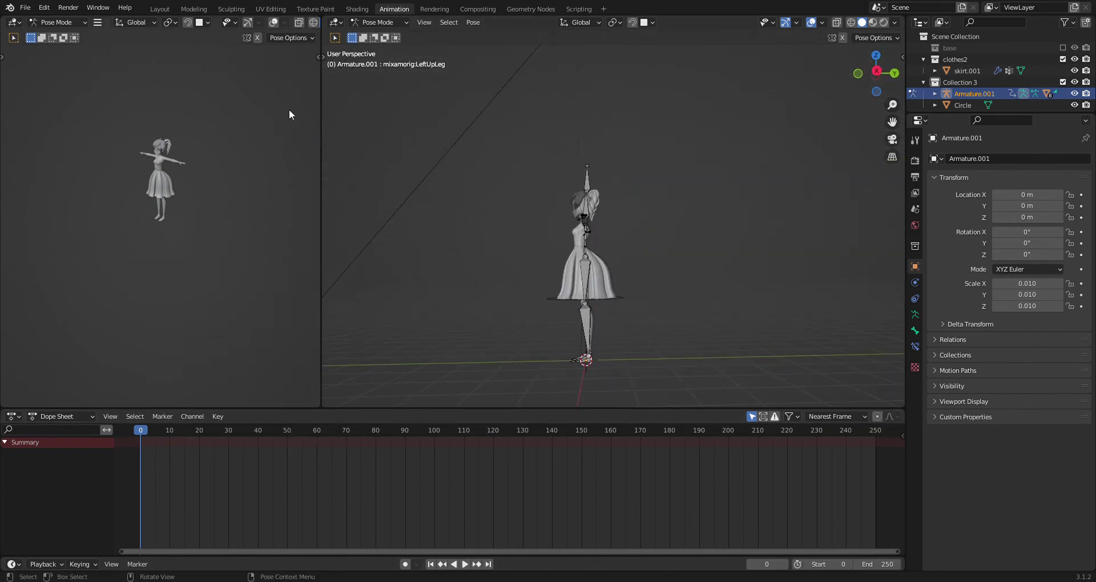
{"action": "right_click", "coordinate": [321, 129]}
{"action": "left_click", "coordinate": [311, 131]}
{"action": "left_click", "coordinate": [310, 130]}
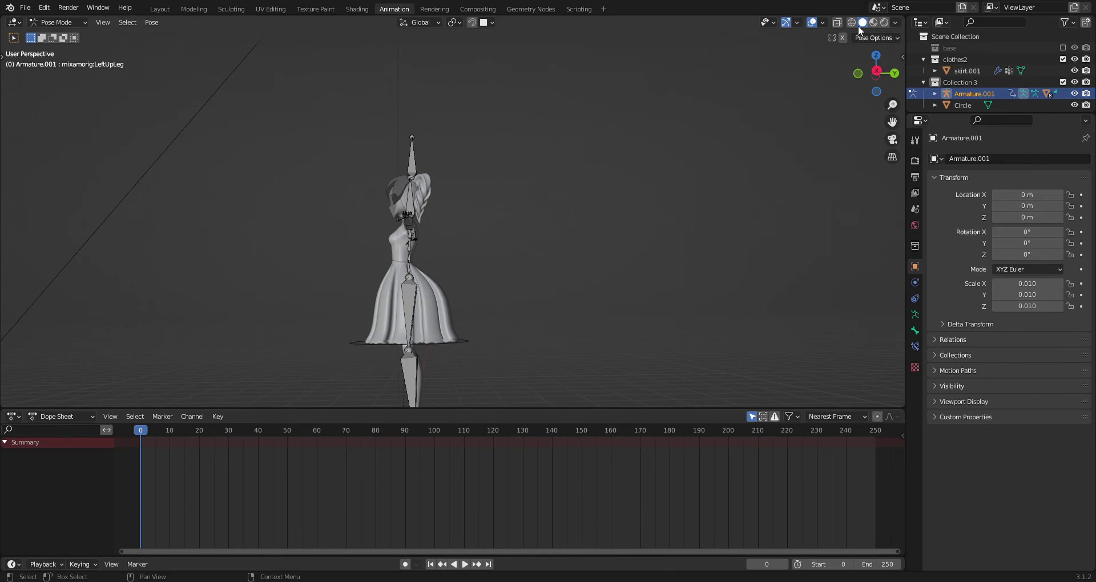
Step: Show the character in Material Preview shading from the right orthographic view, framed on the skirt and legs
{"action": "left_click", "coordinate": [872, 23]}
{"action": "left_click", "coordinate": [876, 71]}
{"action": "scroll", "coordinate": [451, 338], "scroll_direction": "up", "scroll_amount": 2}
{"action": "middle_click_drag", "start_coordinate": [460, 324], "coordinate": [587, 184], "text": "shift"}
{"action": "left_click", "coordinate": [510, 209]}
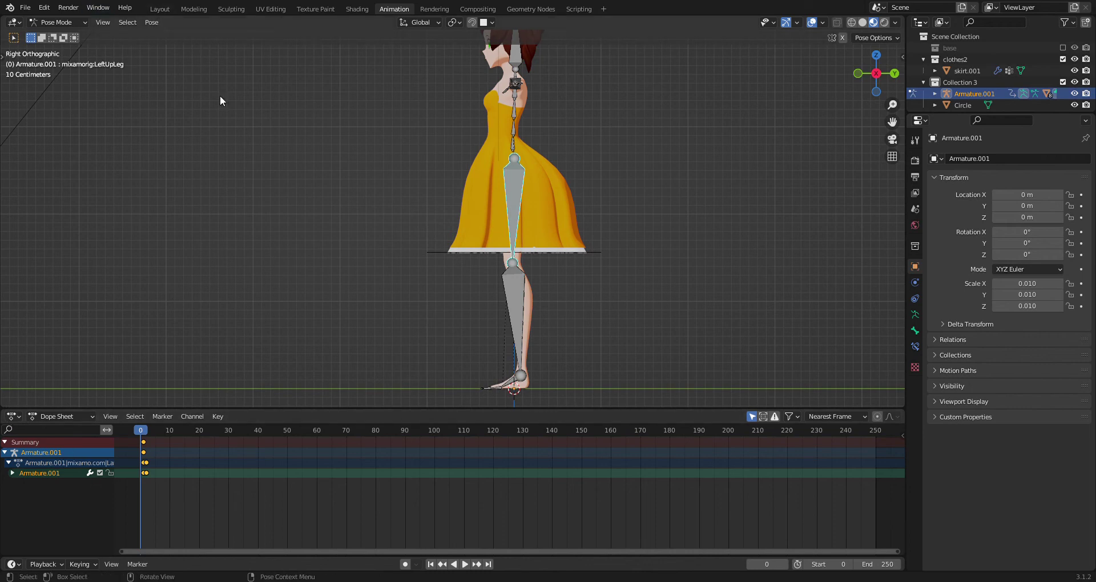
Step: Select all the armature's bones and delete their existing keyframes at the start of the timeline
{"action": "key", "text": "a"}
{"action": "left_click_drag", "start_coordinate": [179, 486], "coordinate": [115, 420]}
{"action": "right_click", "coordinate": [169, 450]}
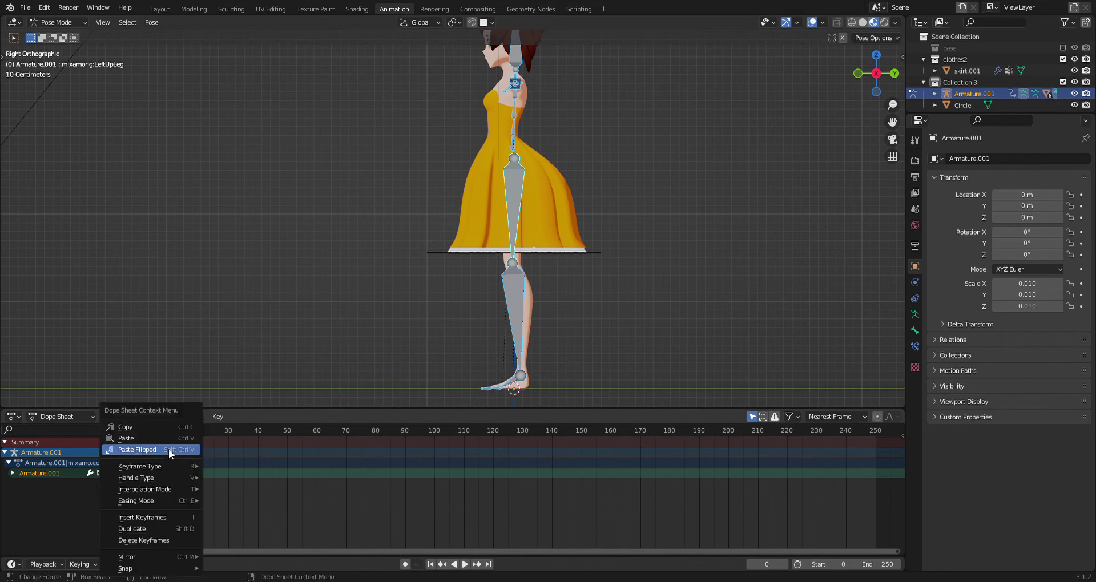
{"action": "left_click", "coordinate": [139, 539]}
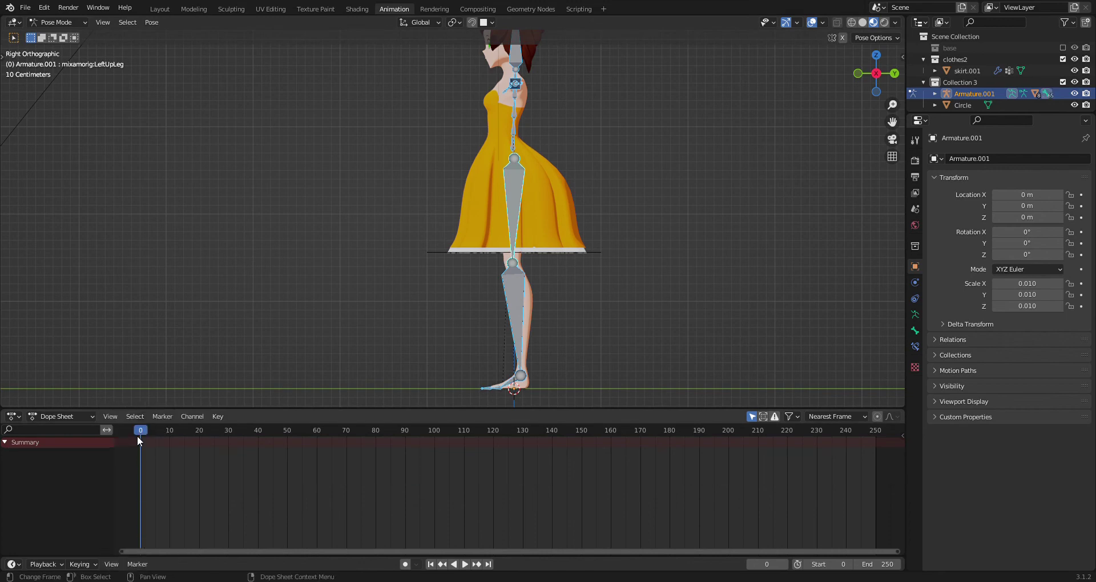
Step: Turn on auto keying and rotate the left upper leg bone forward at frame 0
{"action": "left_click", "coordinate": [13, 416]}
{"action": "left_click", "coordinate": [405, 565]}
{"action": "left_click", "coordinate": [519, 197]}
{"action": "key", "text": "r"}
{"action": "left_click", "coordinate": [494, 204]}
Step: Rotate the right upper leg about 20 degrees backward and reduce the left upper leg's forward swing to form a stride pose
{"action": "left_click", "coordinate": [512, 203]}
{"action": "key", "text": "r"}
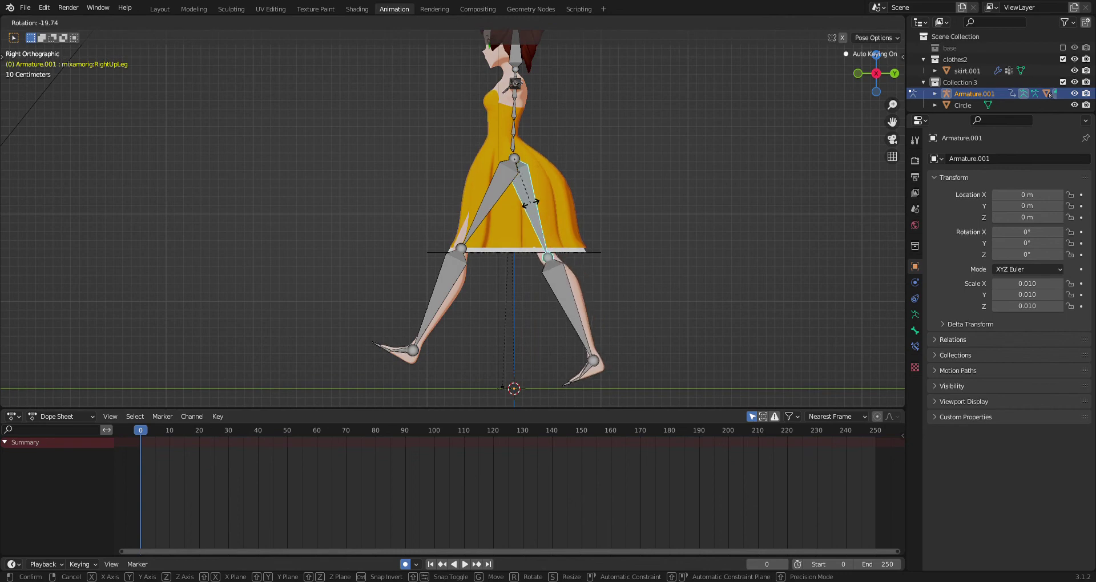
{"action": "left_click", "coordinate": [531, 203]}
{"action": "left_click", "coordinate": [495, 196]}
{"action": "key", "text": "r"}
{"action": "left_click", "coordinate": [509, 210]}
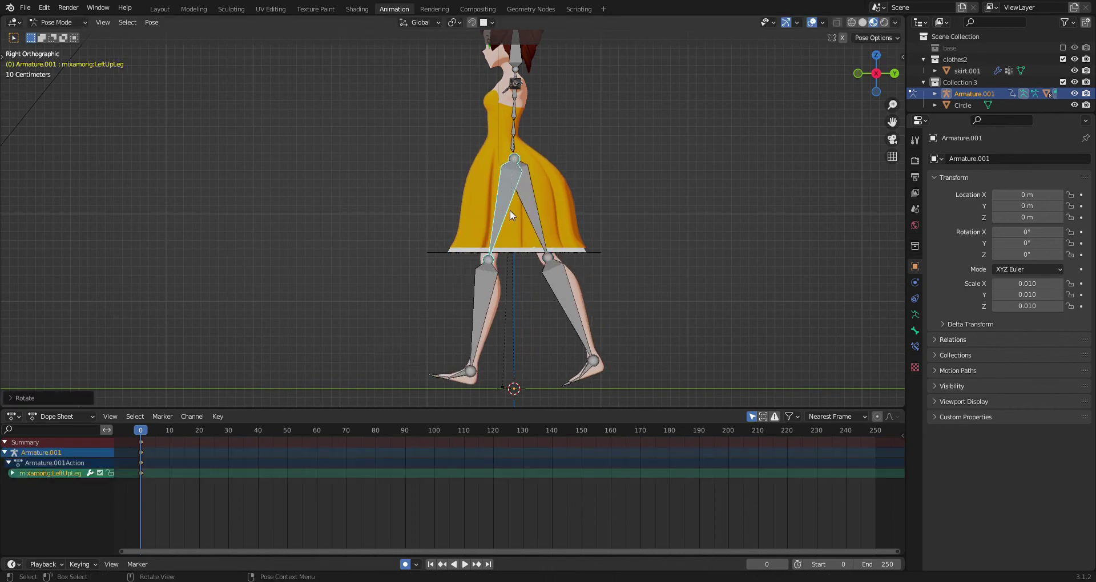
Step: Try to build the walk by pasting the frame 0 leg keyframes flipped at frame 10 and unflipped at frame 20
{"action": "key", "text": "a"}
{"action": "left_click_drag", "start_coordinate": [178, 499], "coordinate": [171, 444]}
{"action": "right_click", "coordinate": [171, 444]}
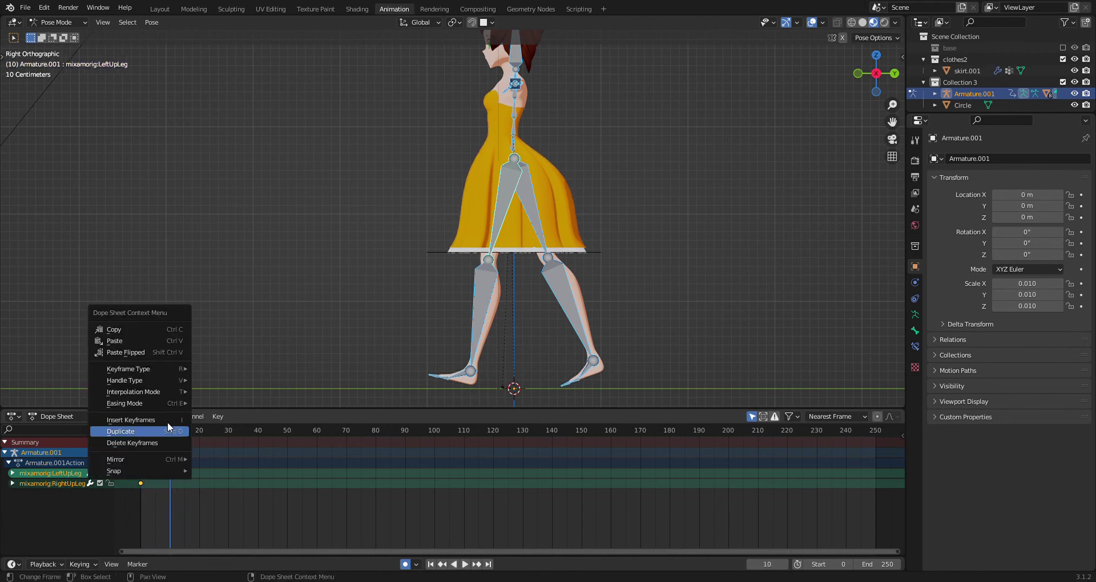
{"action": "left_click", "coordinate": [145, 352]}
{"action": "left_click", "coordinate": [201, 432]}
{"action": "right_click", "coordinate": [199, 443]}
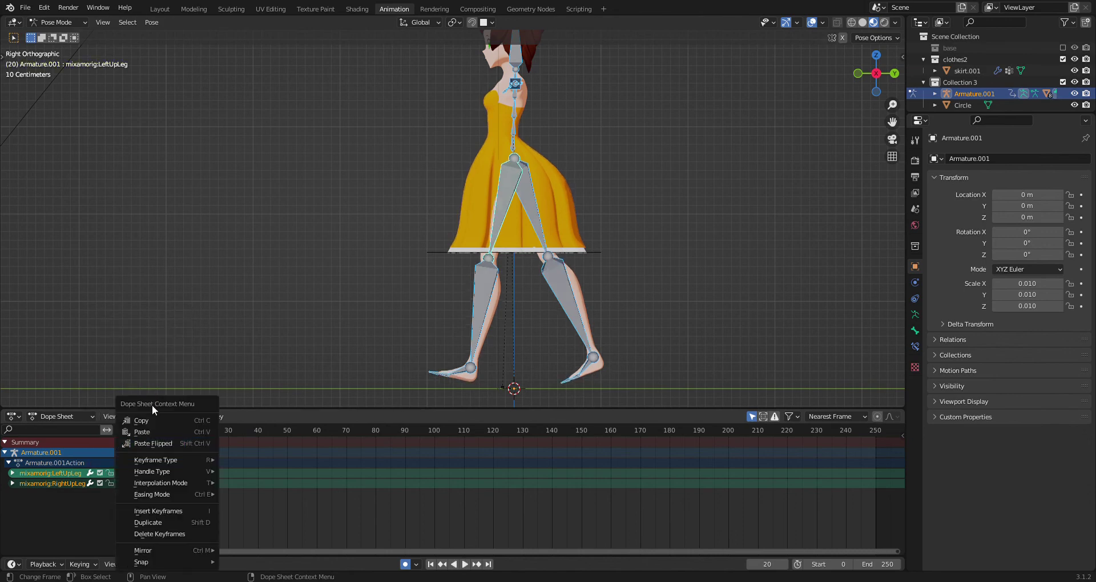
{"action": "left_click", "coordinate": [152, 433]}
{"action": "left_click_drag", "start_coordinate": [202, 433], "coordinate": [167, 443]}
{"action": "key", "text": "space"}
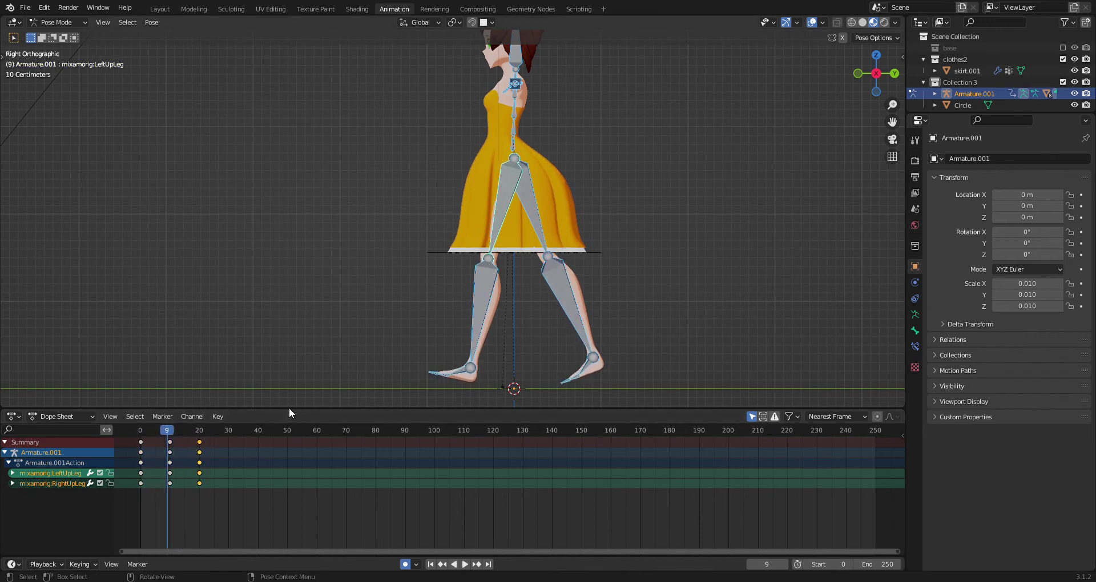
Step: Delete the leg keyframes at frames 10 and 20
{"action": "left_click_drag", "start_coordinate": [228, 523], "coordinate": [164, 435]}
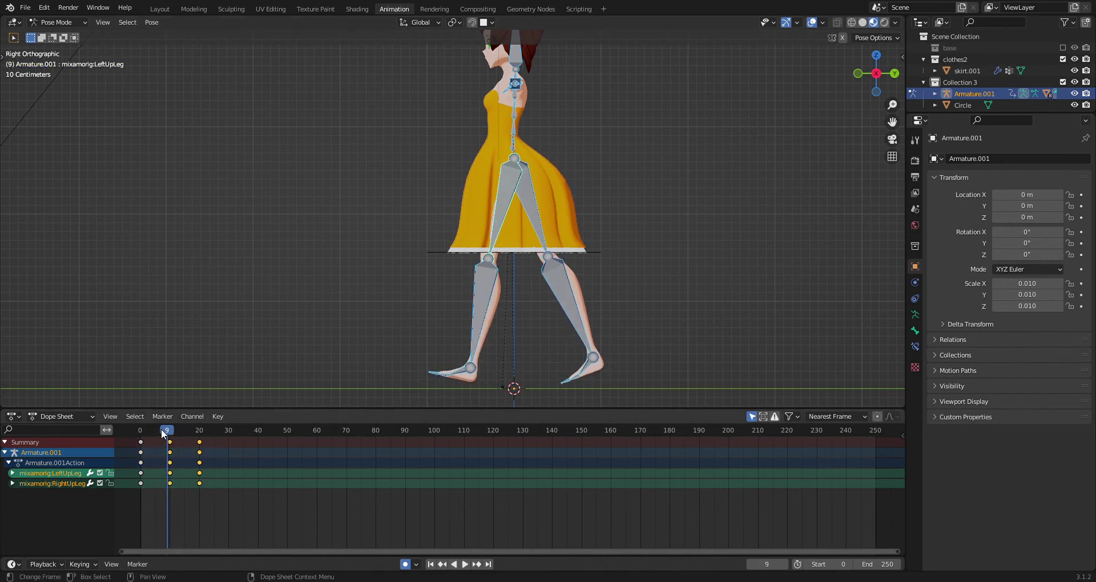
{"action": "key", "text": "Delete"}
{"action": "key", "text": "space"}
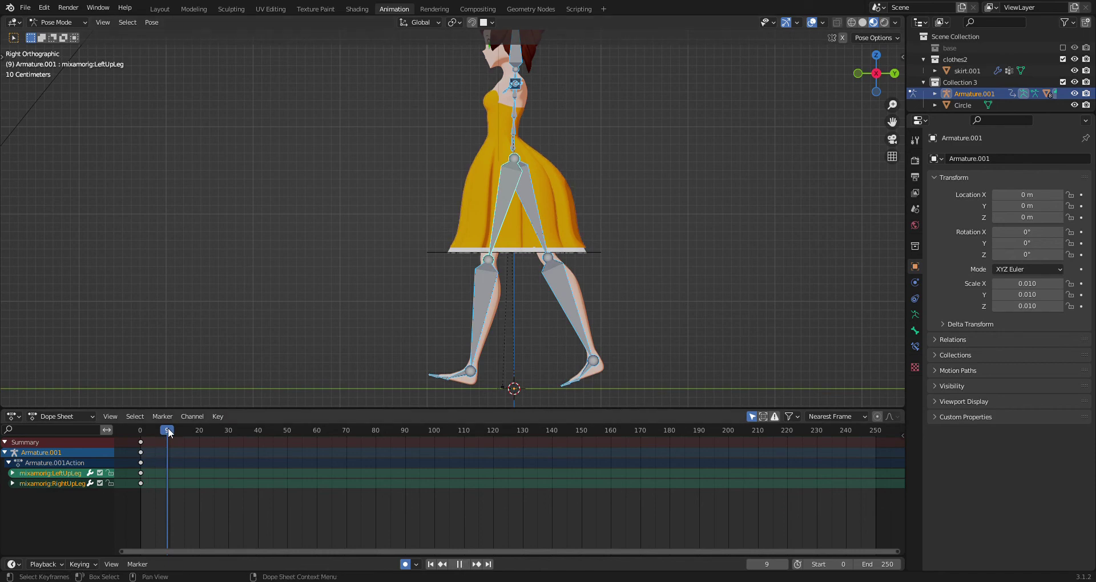
{"action": "key", "text": "space"}
Step: At frame 10, rotate the right upper leg forward and the left upper leg backward to create the opposite stride
{"action": "left_click", "coordinate": [528, 223]}
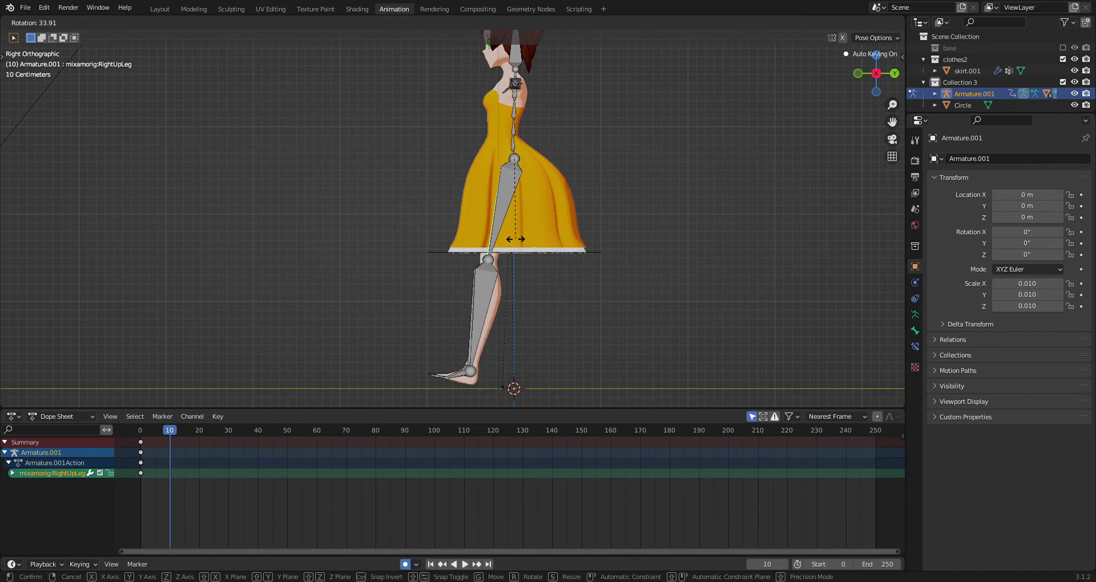
{"action": "left_click", "coordinate": [516, 237]}
{"action": "left_click", "coordinate": [508, 193]}
{"action": "key", "text": "r"}
{"action": "left_click", "coordinate": [543, 221]}
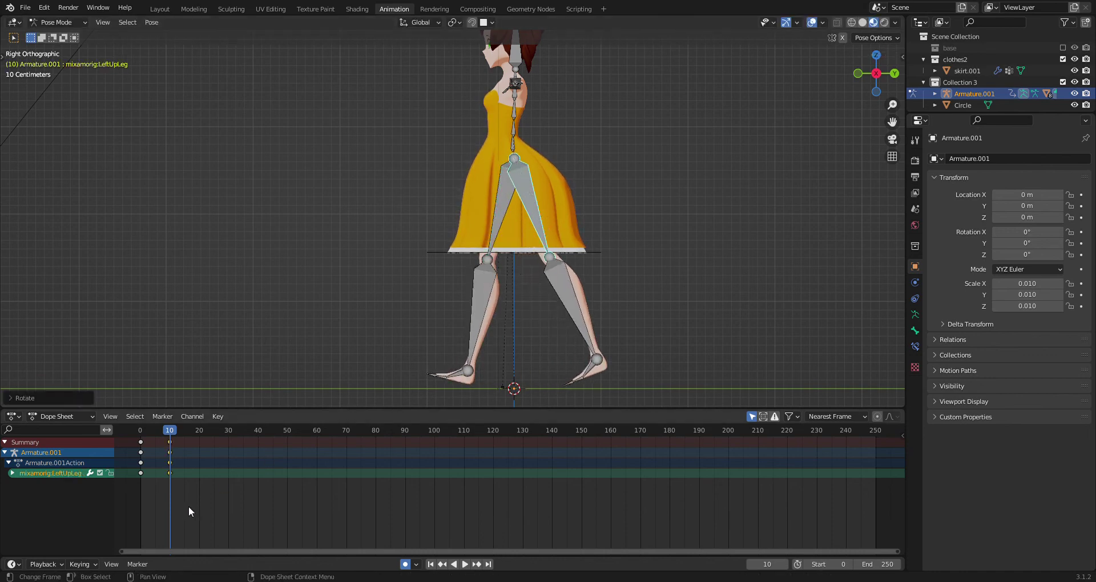
Step: Copy the frame 0 keyframes of both legs to frame 20
{"action": "left_click", "coordinate": [140, 453]}
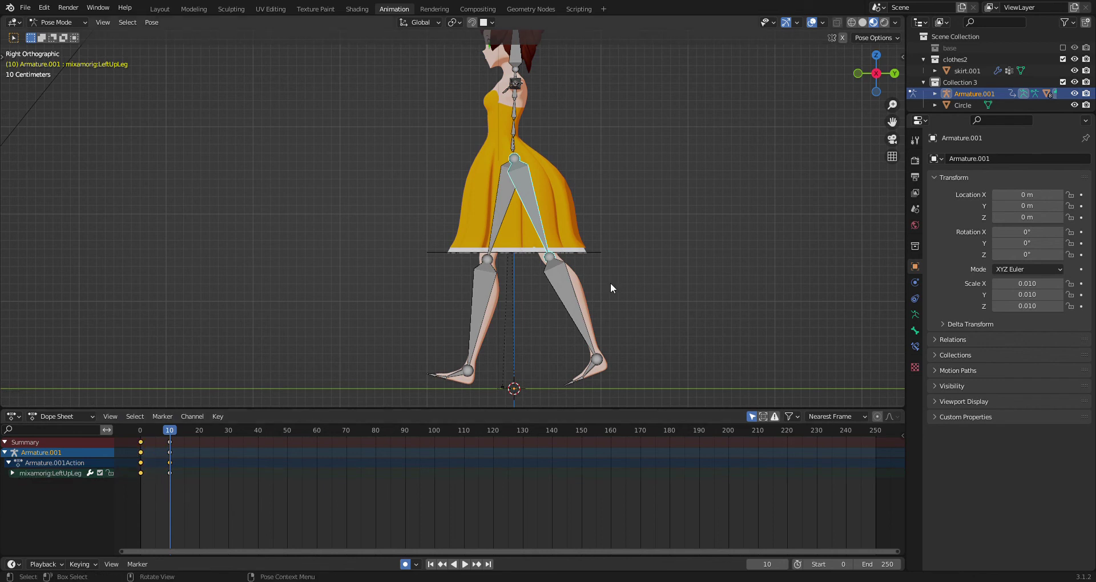
{"action": "left_click_drag", "start_coordinate": [505, 325], "coordinate": [648, 428]}
{"action": "left_click_drag", "start_coordinate": [121, 415], "coordinate": [156, 444]}
{"action": "key", "text": "i"}
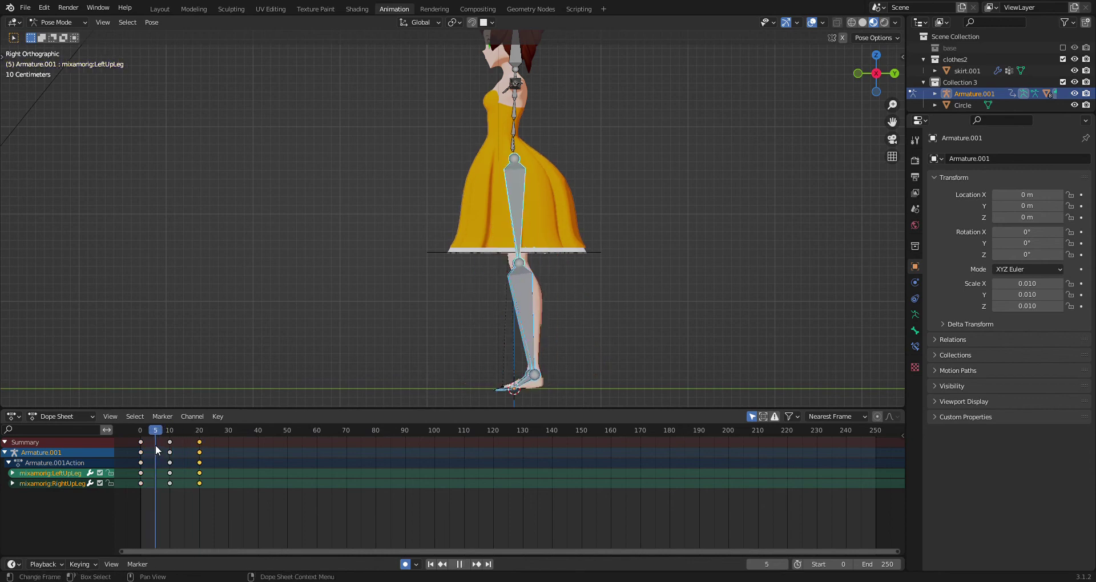
Step: At frame 5, rotate the right lower leg backward to bend the knee
{"action": "middle_click_drag", "start_coordinate": [520, 283], "coordinate": [568, 283]}
{"action": "left_click_drag", "start_coordinate": [154, 433], "coordinate": [155, 431]}
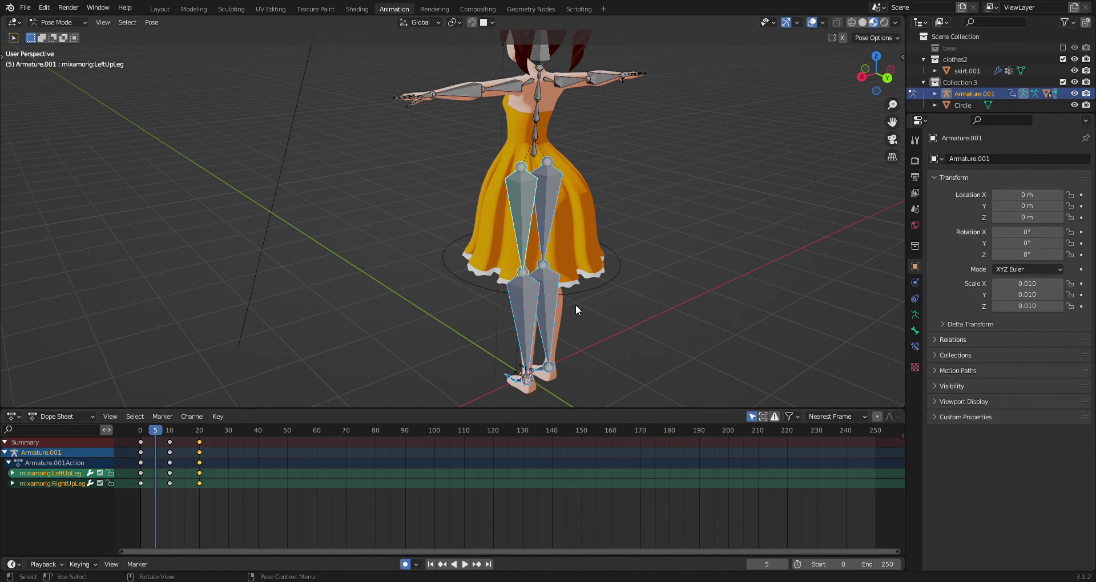
{"action": "left_click", "coordinate": [551, 305]}
{"action": "left_click", "coordinate": [862, 77]}
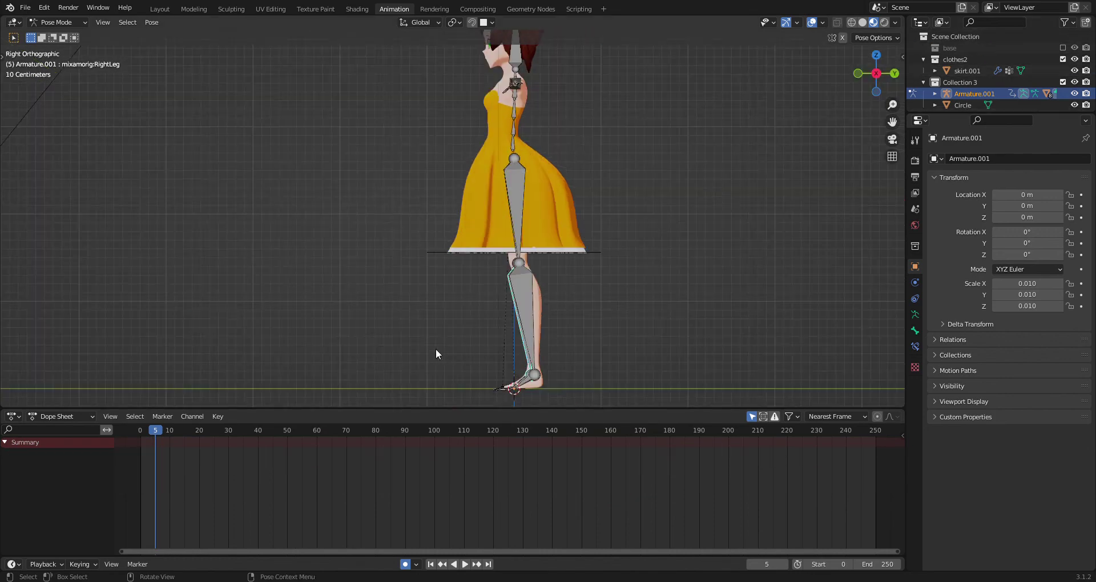
{"action": "key", "text": "r"}
{"action": "left_click", "coordinate": [246, 435]}
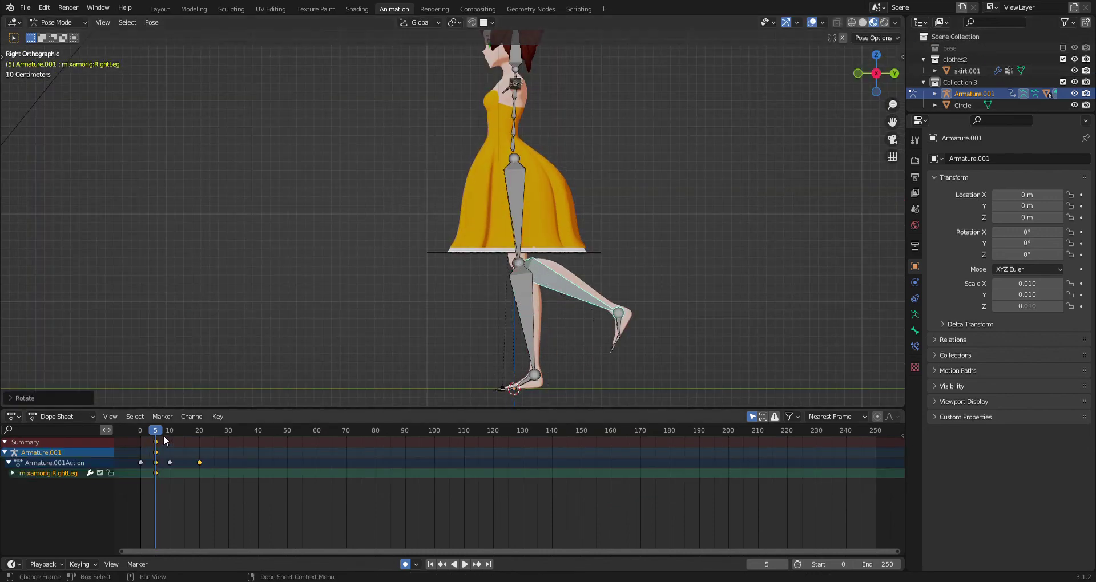
Step: Clear the right lower leg's rotation at frames 0 and 15
{"action": "left_click_drag", "start_coordinate": [164, 437], "coordinate": [139, 436]}
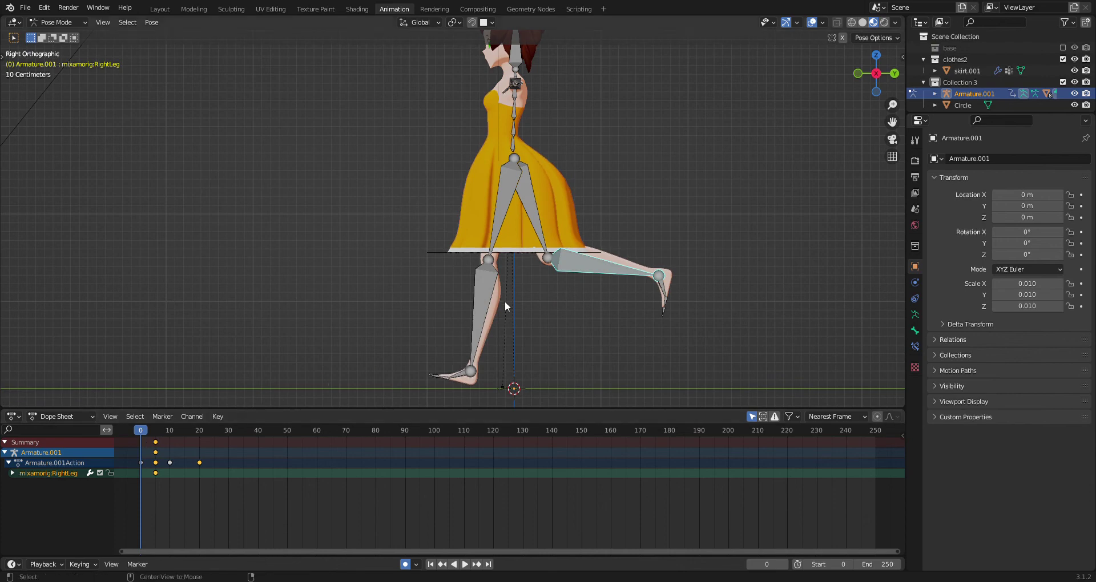
{"action": "key", "text": "alt+r"}
{"action": "left_click_drag", "start_coordinate": [127, 435], "coordinate": [199, 433]}
{"action": "key", "text": "alt+r"}
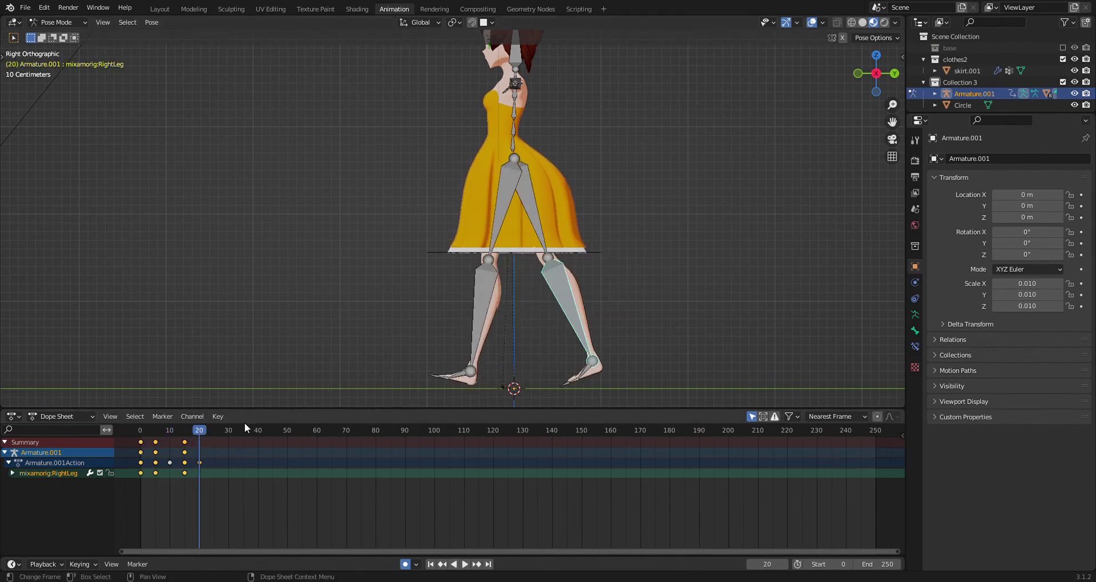
Step: At frame 15, rotate the left lower leg backward to bend its knee
{"action": "left_click", "coordinate": [488, 296]}
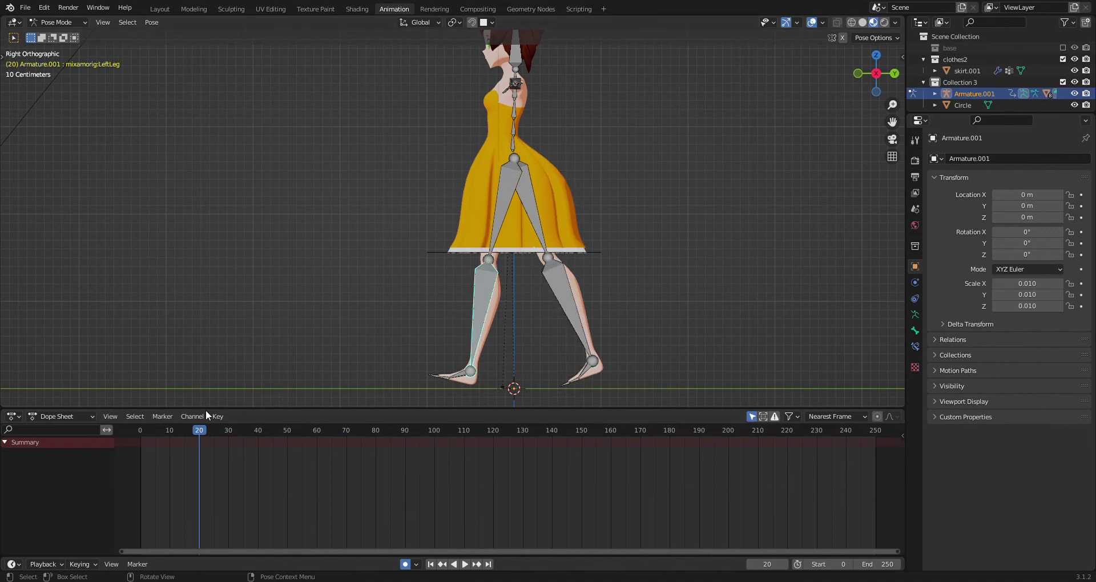
{"action": "left_click_drag", "start_coordinate": [198, 431], "coordinate": [185, 427]}
{"action": "key", "text": "r"}
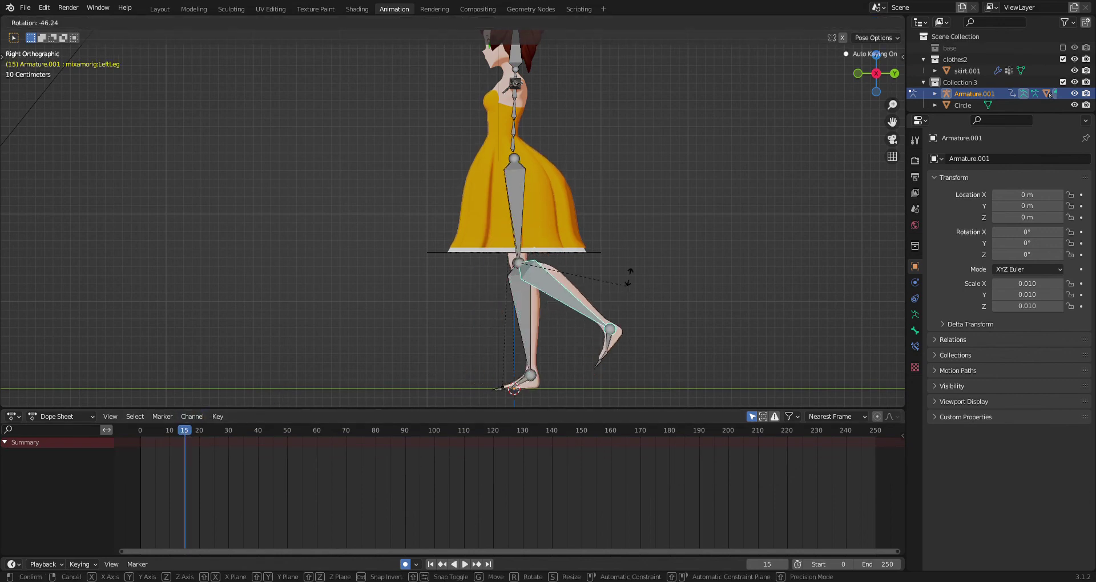
{"action": "left_click", "coordinate": [629, 267]}
Step: Clear the left lower leg's rotation at frames 10 and 20
{"action": "mouse_move", "coordinate": [179, 433]}
{"action": "left_mouse_down"}
{"action": "mouse_move", "coordinate": [169, 433]}
{"action": "mouse_move", "coordinate": [199, 434]}
{"action": "left_mouse_up"}
{"action": "key", "text": "alt+r"}
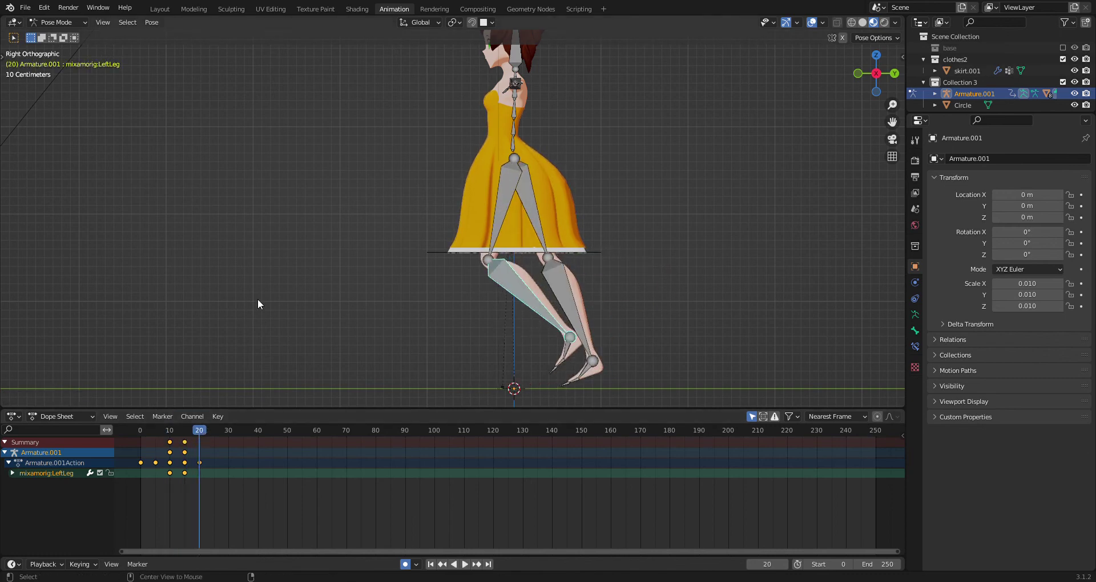
{"action": "key", "text": "alt+r"}
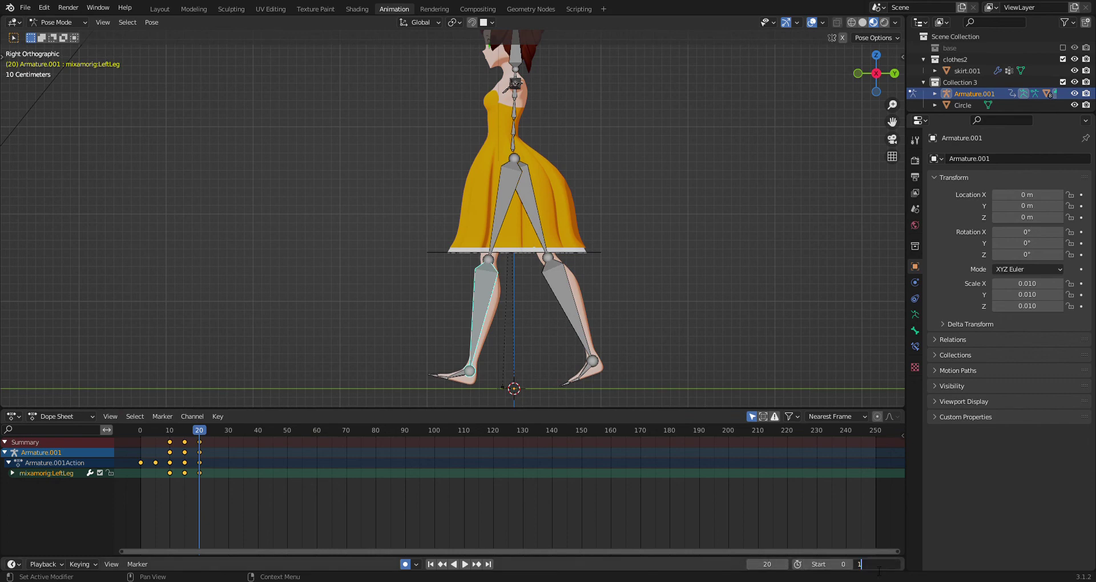
Step: Set the timeline's end frame to 19 and play back the walk cycle
{"action": "key", "text": "Return"}
{"action": "key", "text": "space"}
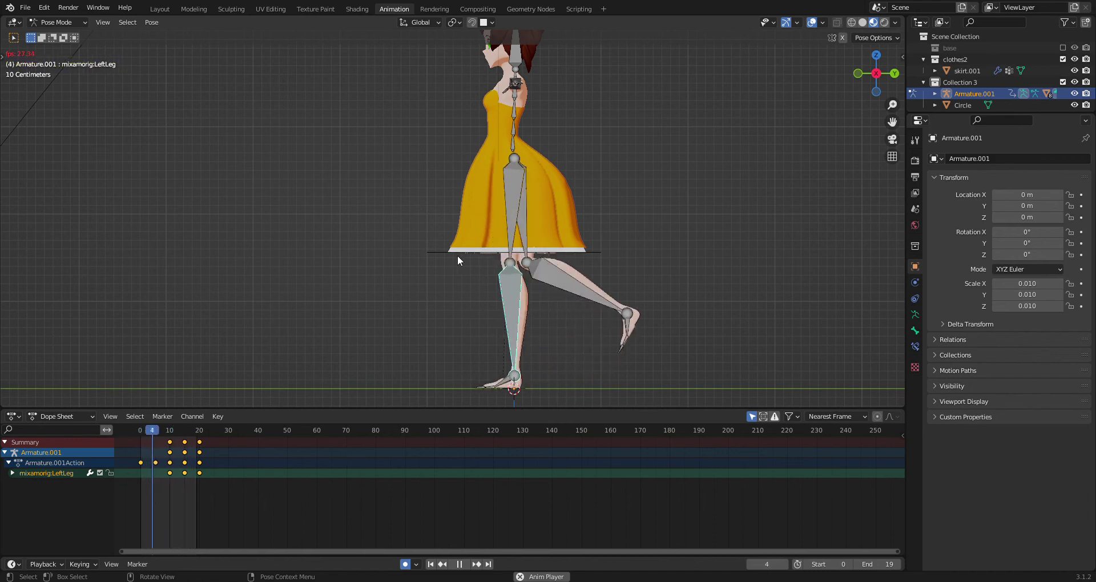
{"action": "key", "text": "space"}
Step: Switch from Pose Mode to Object Mode and select the circle around the skirt's hem
{"action": "left_click", "coordinate": [440, 251]}
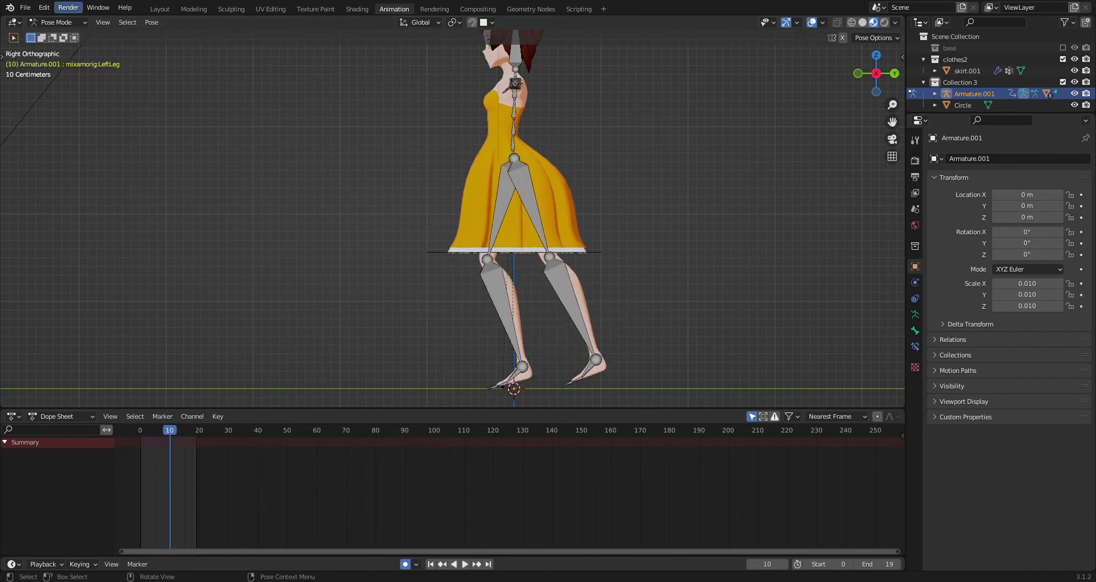
{"action": "left_click", "coordinate": [59, 23]}
{"action": "left_click", "coordinate": [60, 36]}
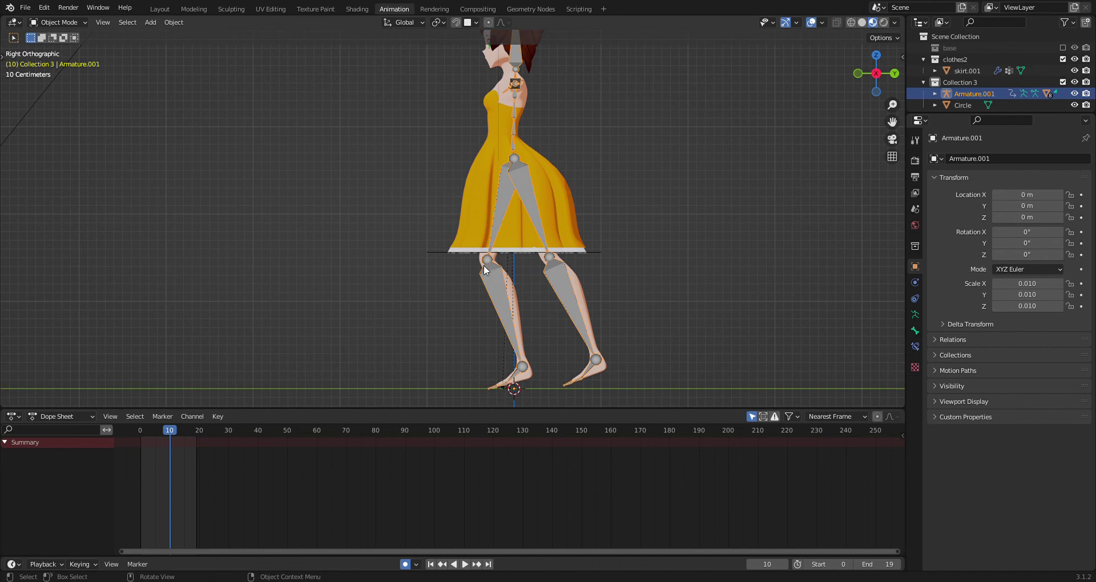
{"action": "left_click", "coordinate": [440, 251]}
Step: Activate the Move tool and insert a Location & Rotation keyframe for the circle at frame 0
{"action": "left_click_drag", "start_coordinate": [175, 434], "coordinate": [144, 437]}
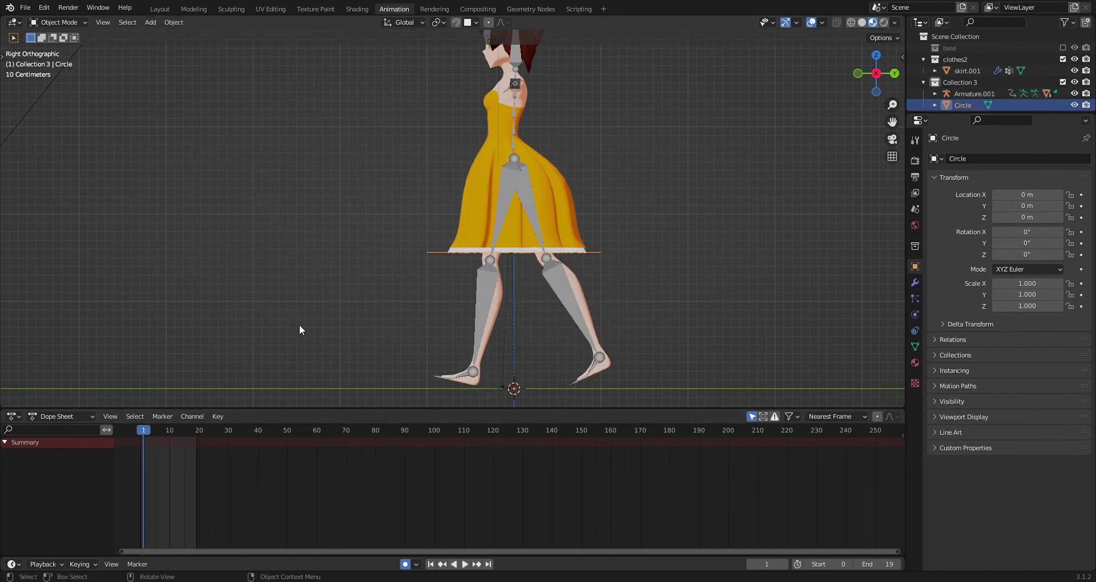
{"action": "key", "text": "t"}
{"action": "left_click", "coordinate": [16, 101]}
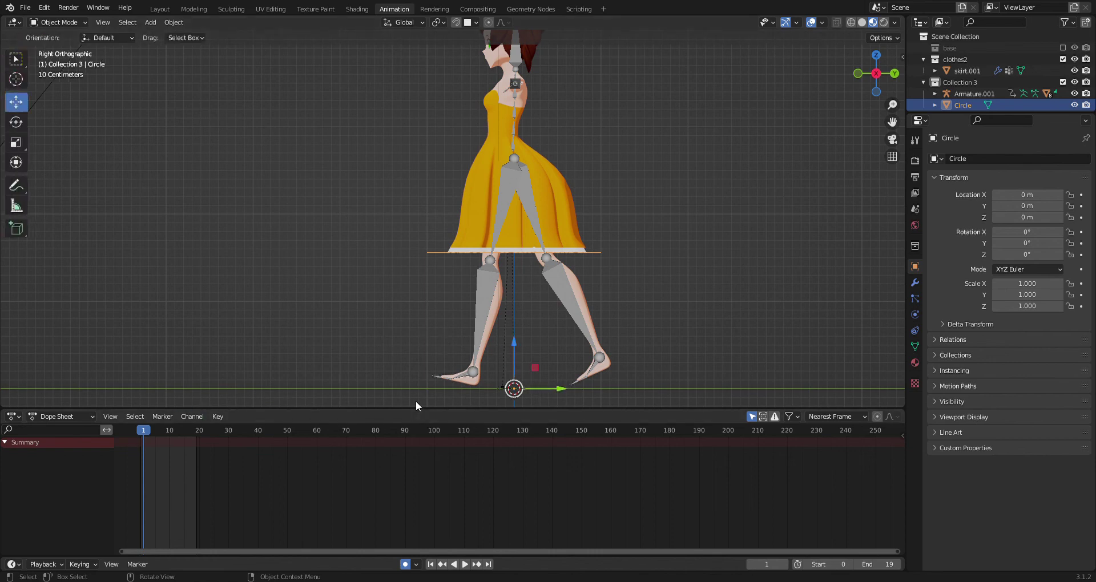
{"action": "left_click", "coordinate": [141, 426]}
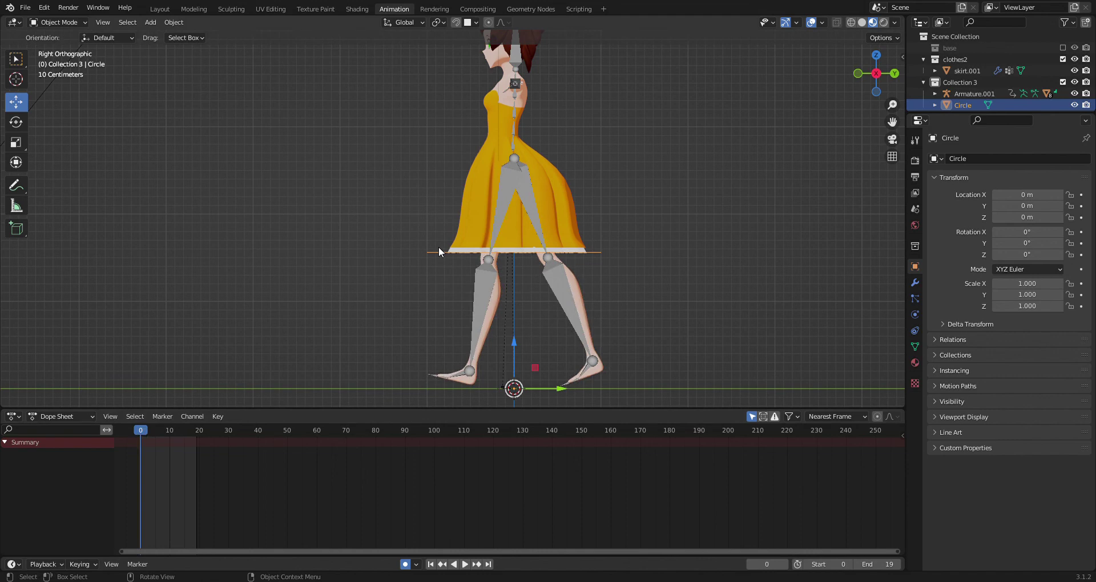
{"action": "key", "text": "i"}
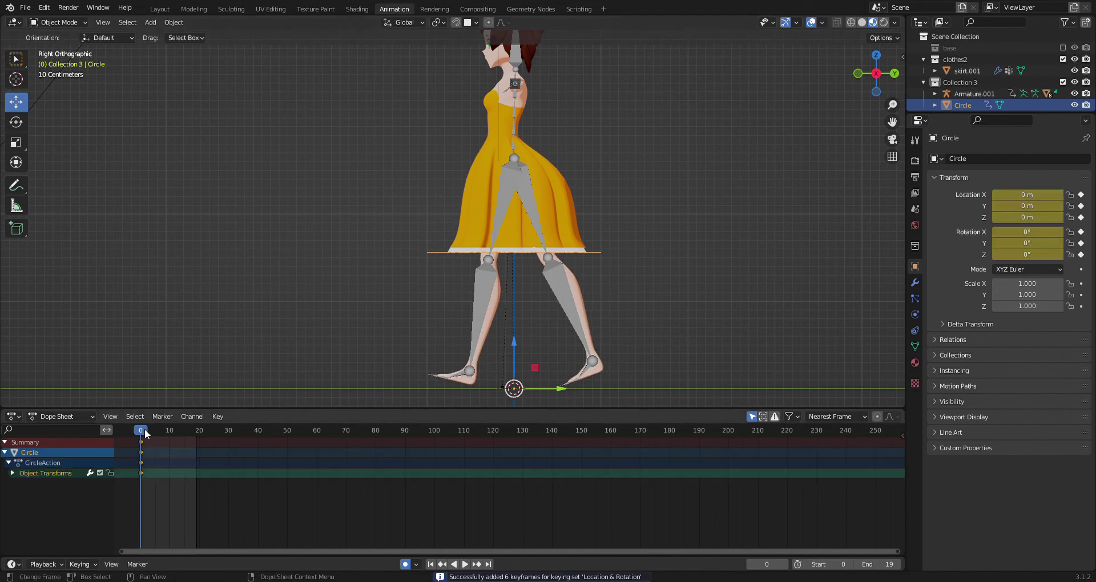
Step: Lower the circle about 0.118 m along the Z axis and place that keyframe at frame 5
{"action": "left_click_drag", "start_coordinate": [145, 434], "coordinate": [160, 436]}
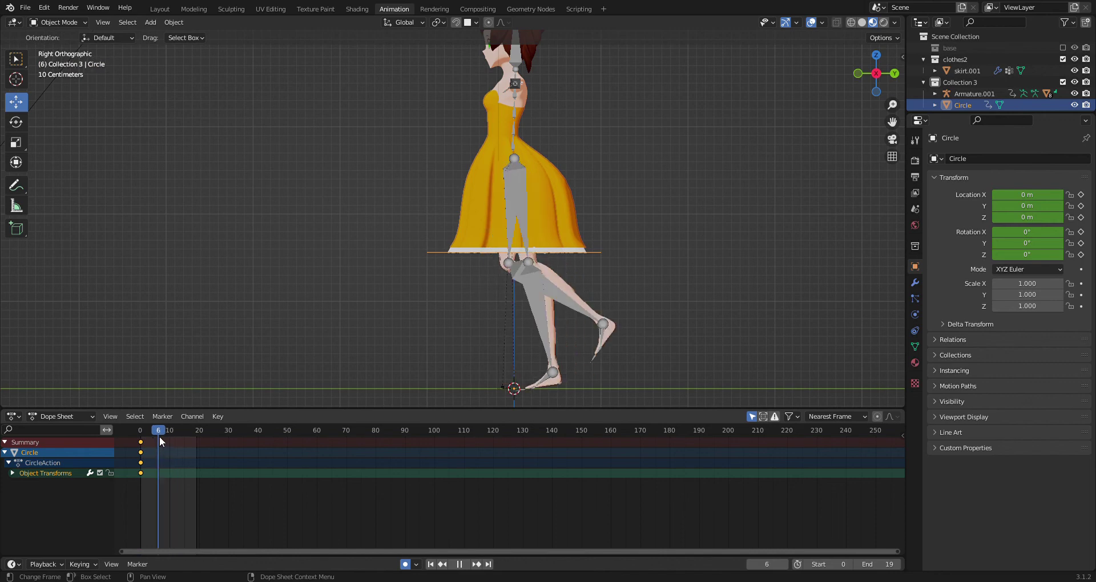
{"action": "left_click_drag", "start_coordinate": [512, 347], "coordinate": [513, 357]}
{"action": "left_click_drag", "start_coordinate": [133, 505], "coordinate": [170, 425]}
{"action": "left_click", "coordinate": [159, 441]}
{"action": "key", "text": "g"}
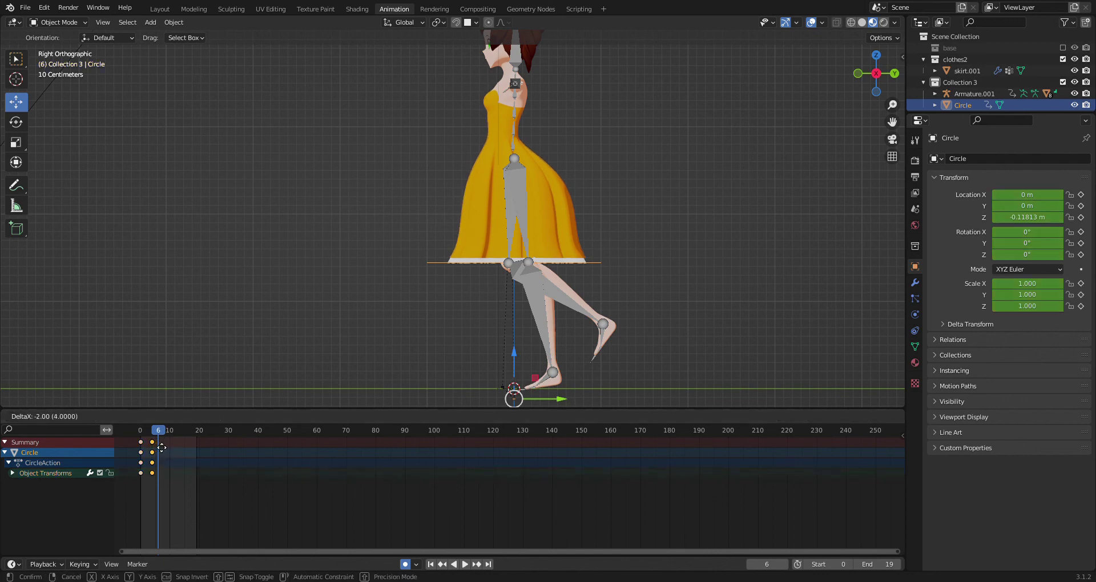
{"action": "left_click", "coordinate": [159, 449]}
{"action": "key", "text": "space"}
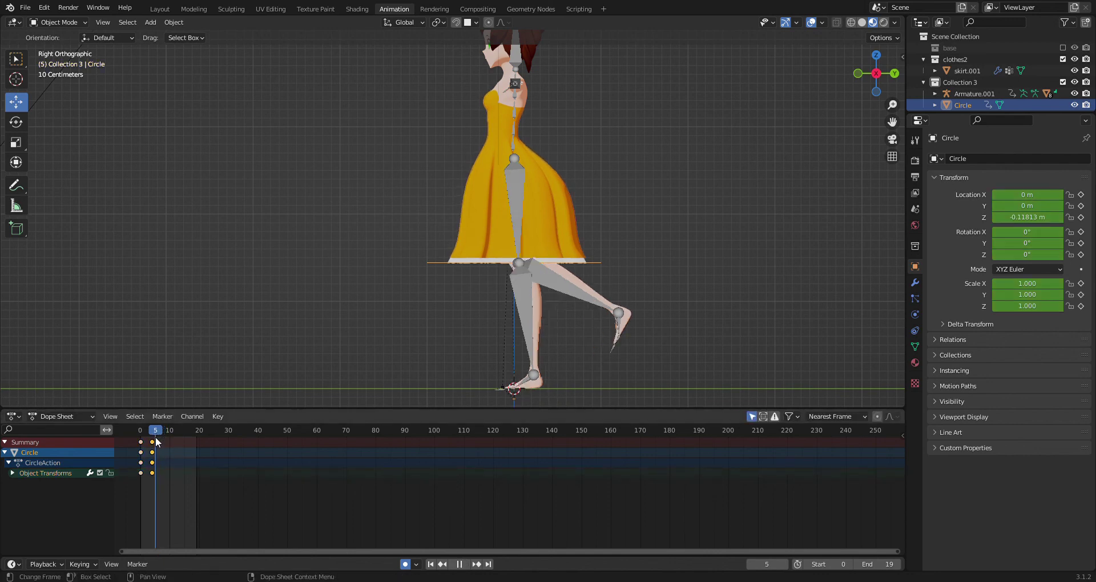
{"action": "key", "text": "g"}
{"action": "left_click", "coordinate": [157, 463]}
Step: Copy the circle's raised and lowered keyframes so the up-and-down motion repeats at frames 10, 15 and 20
{"action": "left_click_drag", "start_coordinate": [142, 491], "coordinate": [160, 435]}
{"action": "left_click_drag", "start_coordinate": [134, 489], "coordinate": [170, 435]}
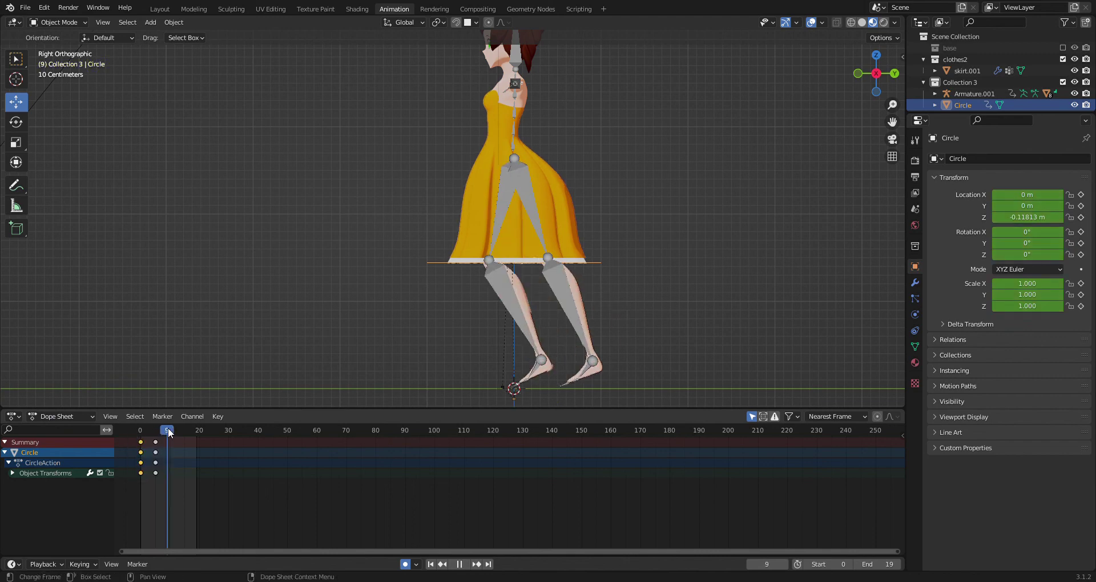
{"action": "key", "text": "ctrl+v"}
{"action": "left_click_drag", "start_coordinate": [128, 503], "coordinate": [174, 435]}
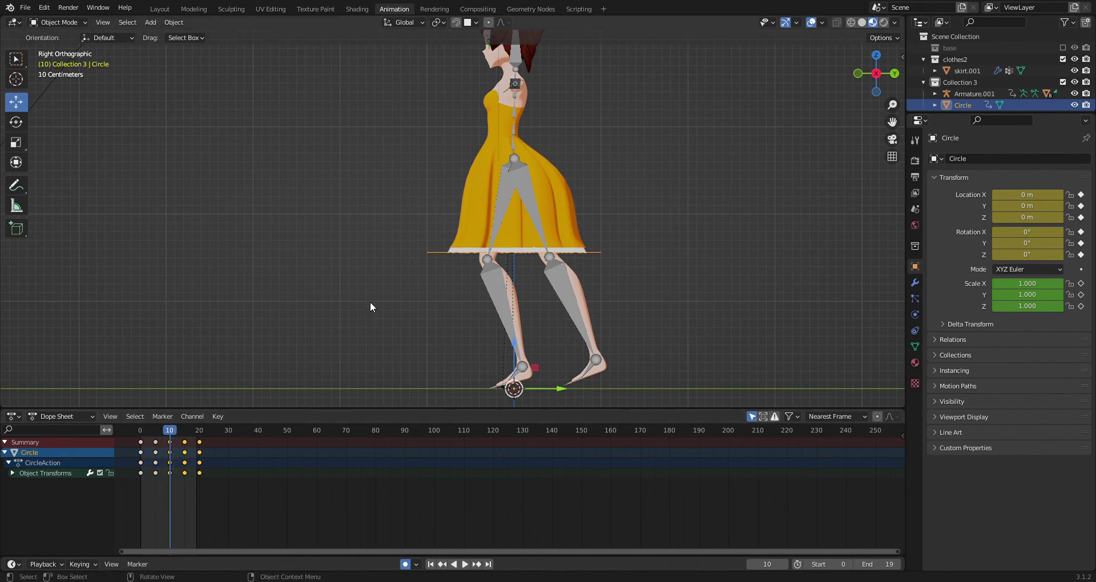
Step: Play back the animation and examine the circle and skirt motion from the character's front
{"action": "key", "text": "space"}
{"action": "middle_click_drag", "start_coordinate": [368, 188], "coordinate": [521, 189]}
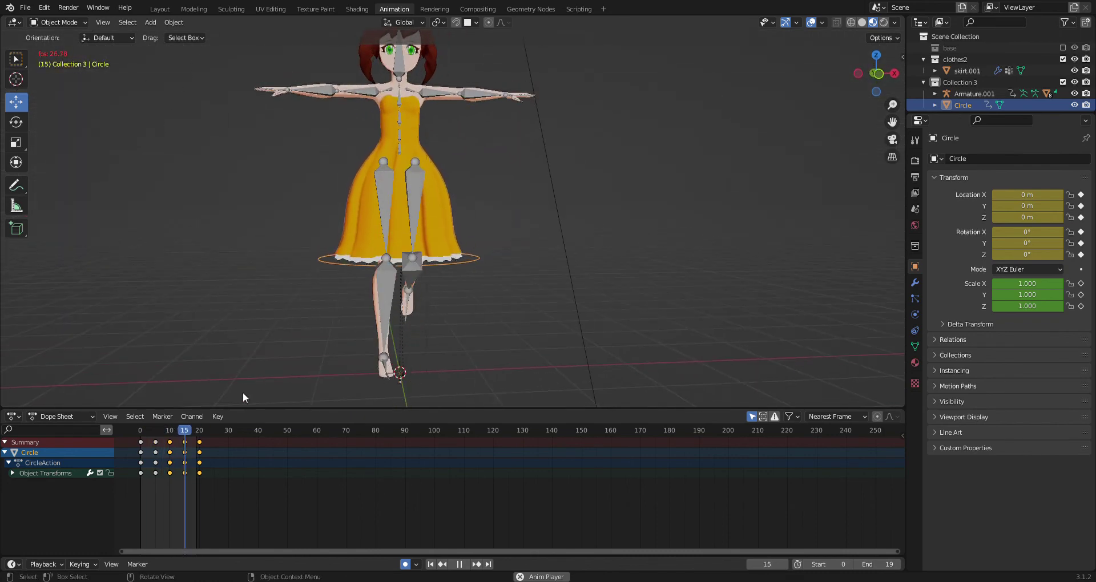
{"action": "key", "text": "space"}
Step: At frame 6, clear the circle's location and lower it about 0.036 m along the Z axis
{"action": "left_click_drag", "start_coordinate": [192, 427], "coordinate": [157, 440]}
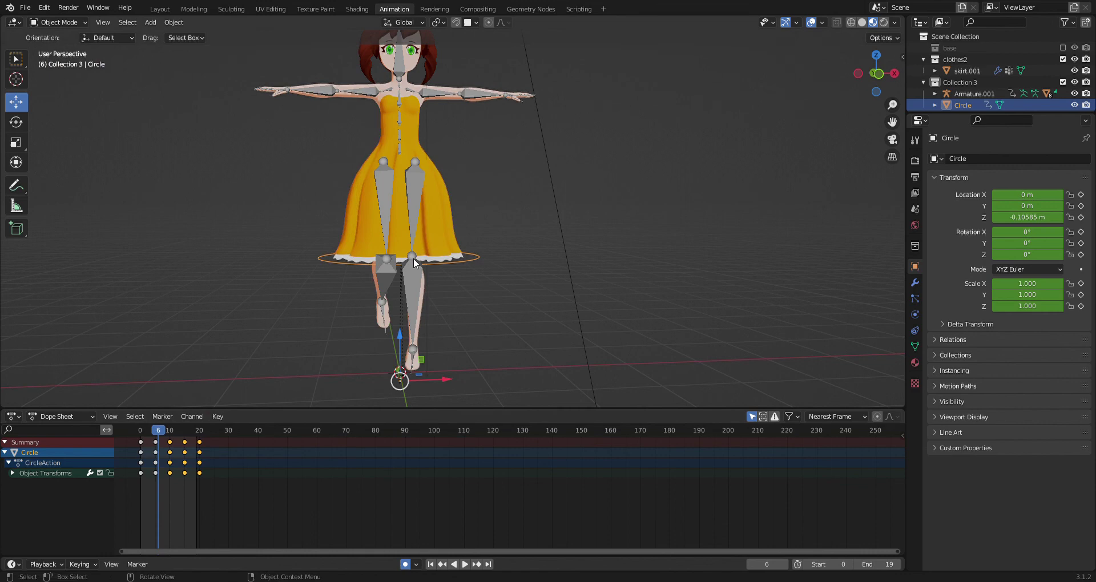
{"action": "key", "text": "alt+g"}
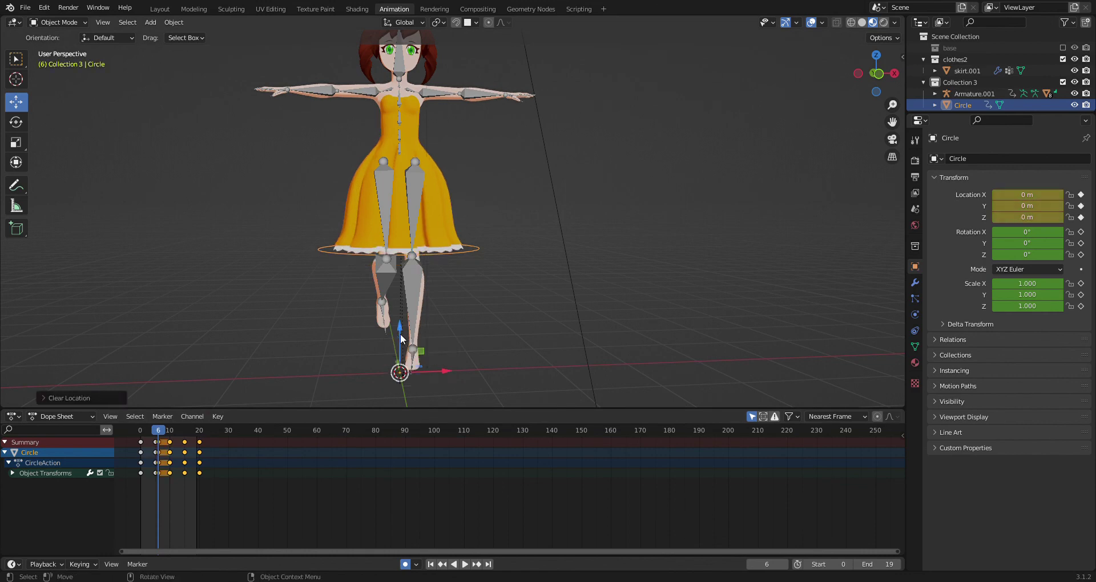
{"action": "left_click_drag", "start_coordinate": [402, 333], "coordinate": [402, 335]}
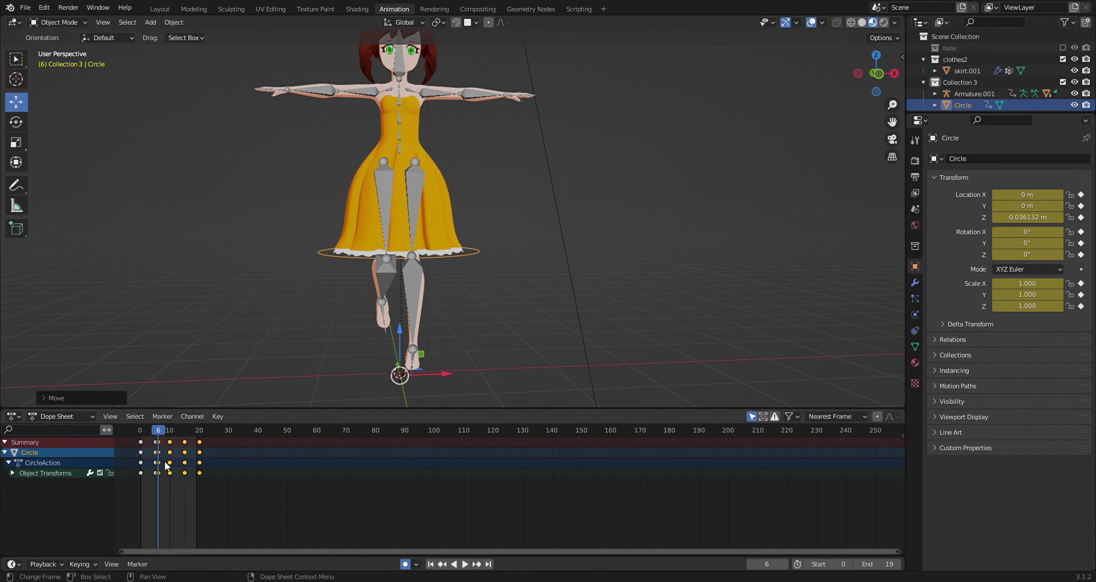
{"action": "key", "text": "g"}
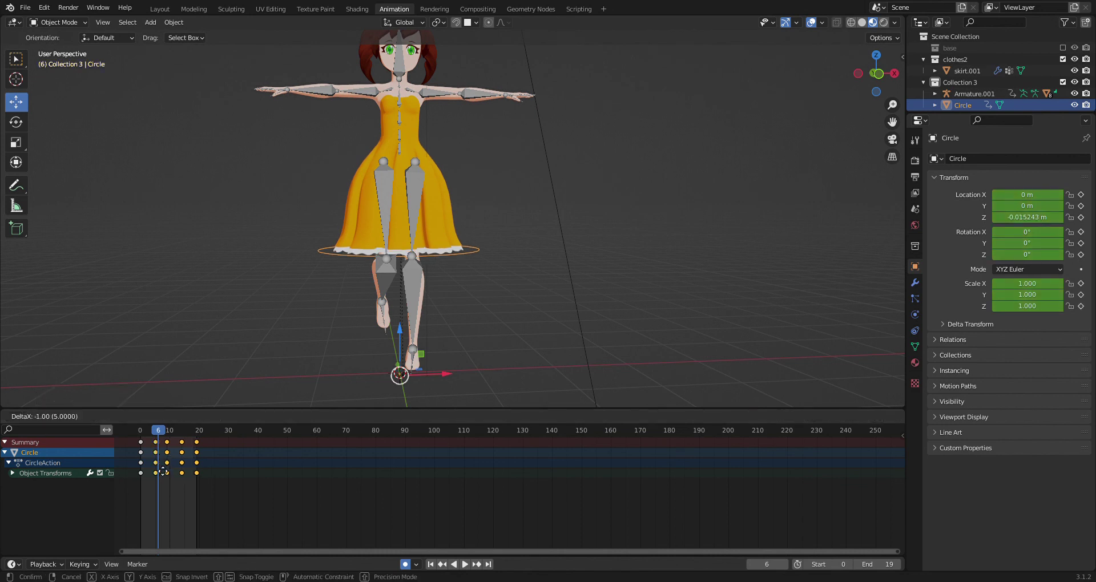
{"action": "left_click", "coordinate": [163, 472]}
{"action": "key", "text": "ctrl+z"}
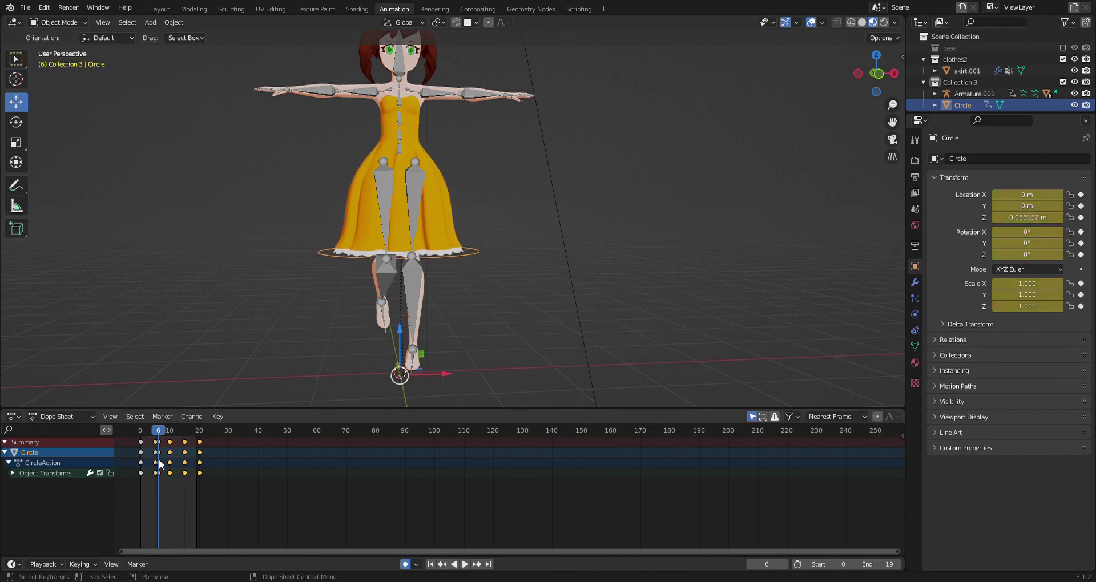
Step: Shift the circle's frame 6 keyframe to frame 5, replacing the lower pose there, and paste a copy of it at frame 15
{"action": "key", "text": "g"}
{"action": "left_click", "coordinate": [158, 478]}
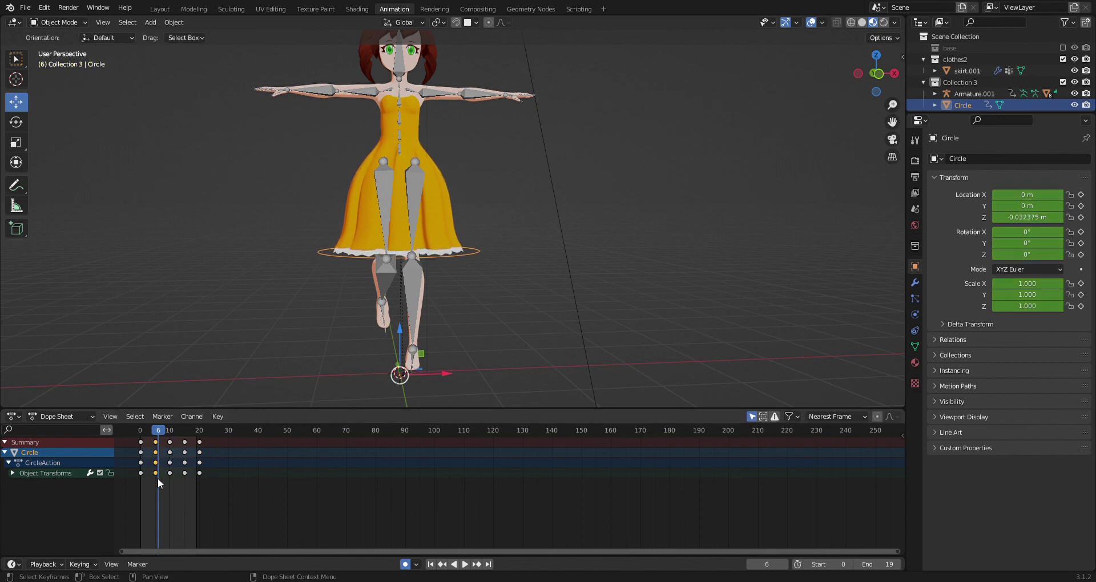
{"action": "right_click", "coordinate": [157, 463]}
{"action": "left_click", "coordinate": [135, 430]}
{"action": "key", "text": "space"}
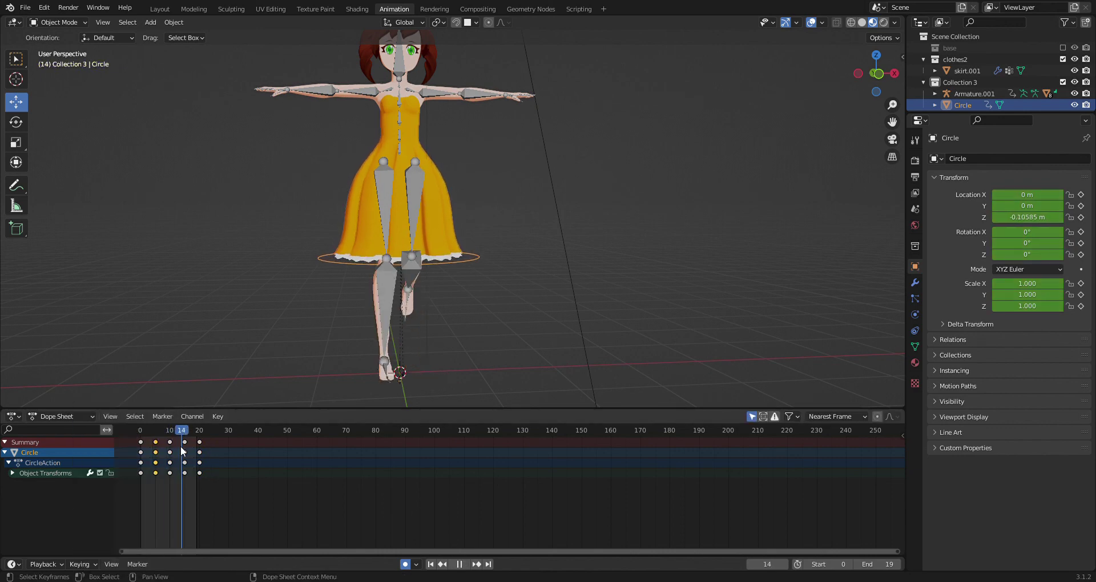
{"action": "key", "text": "space"}
{"action": "right_click", "coordinate": [183, 440]}
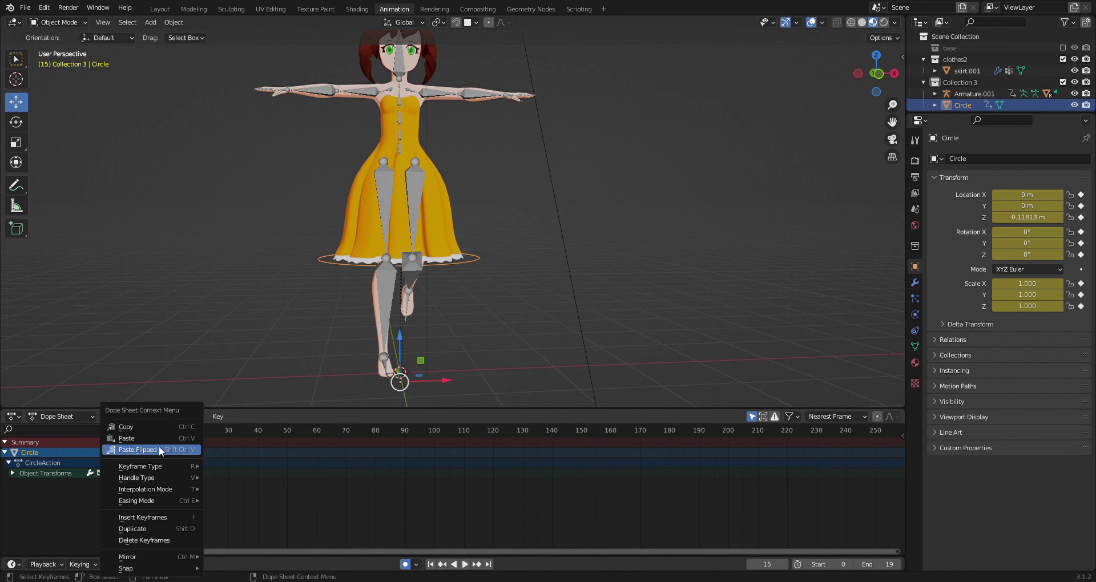
{"action": "left_click", "coordinate": [156, 436]}
Step: Play the looping walk cycle, examine the skirt's motion from different angles, and stop playback
{"action": "key", "text": "space"}
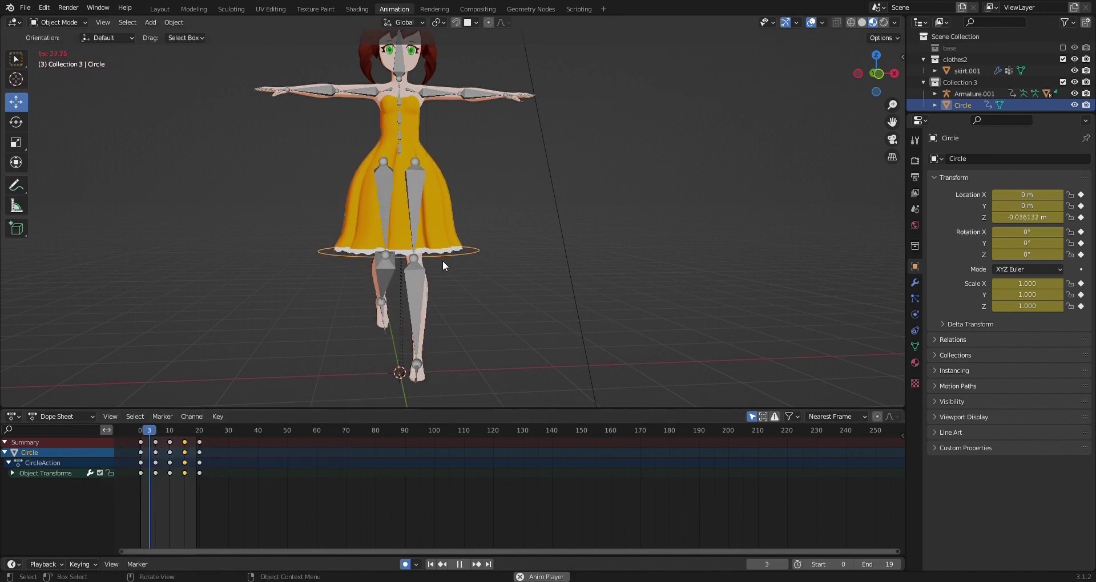
{"action": "middle_click_drag", "start_coordinate": [540, 307], "coordinate": [492, 203]}
{"action": "scroll", "coordinate": [584, 285], "scroll_direction": "up", "scroll_amount": 6}
{"action": "scroll", "coordinate": [566, 171], "scroll_direction": "down", "scroll_amount": 5}
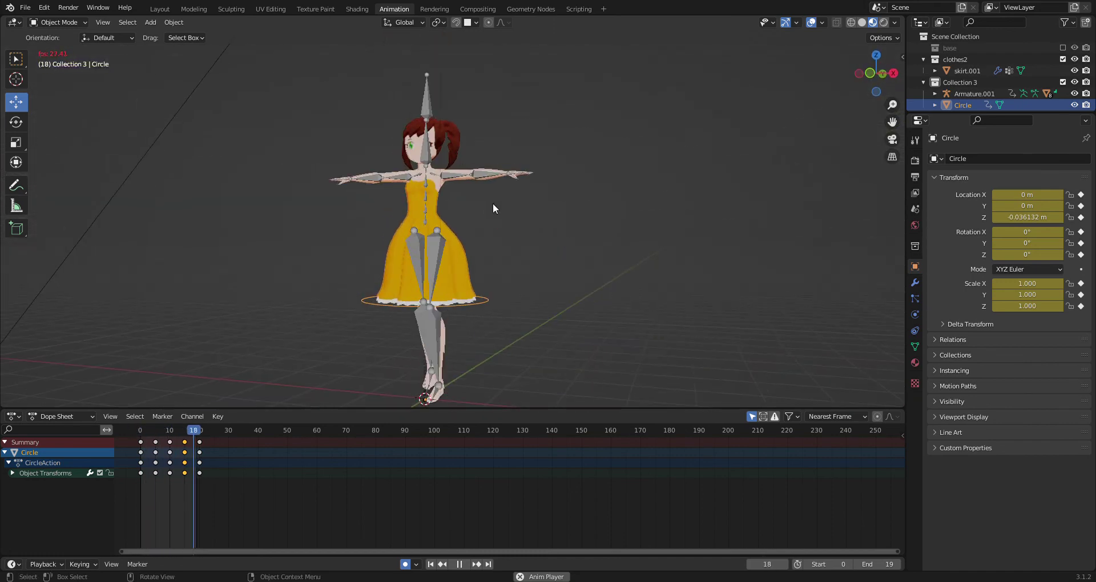
{"action": "left_click", "coordinate": [460, 564]}
Step: Switch to the Layout workspace and look over the character's shading from several angles
{"action": "left_click", "coordinate": [163, 8]}
{"action": "scroll", "coordinate": [389, 336], "scroll_direction": "up", "scroll_amount": 4}
{"action": "middle_click_drag", "start_coordinate": [391, 336], "coordinate": [550, 337]}
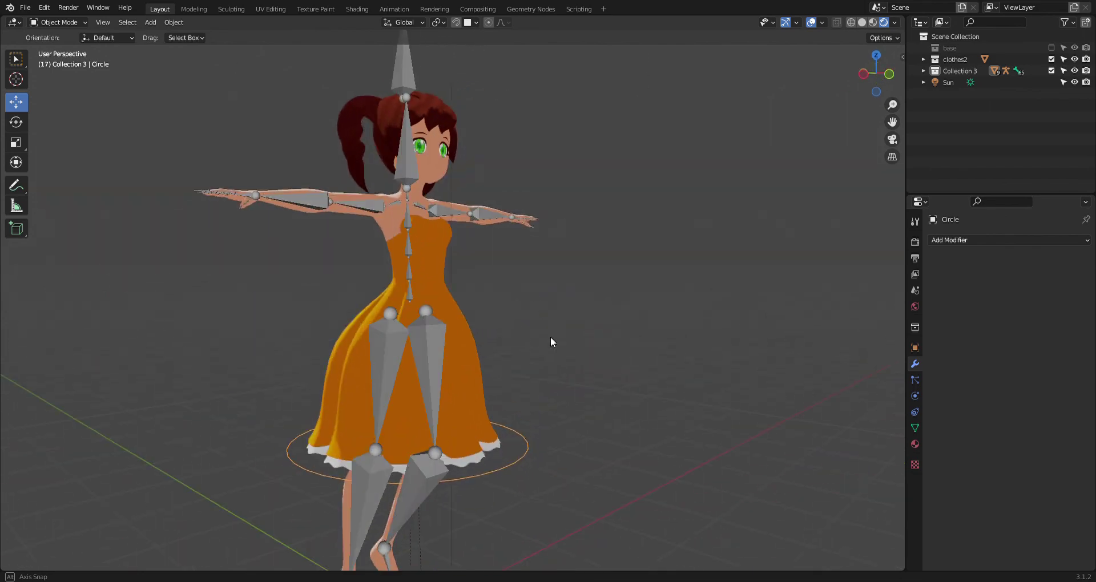
{"action": "left_click", "coordinate": [437, 342]}
{"action": "middle_click_drag", "start_coordinate": [438, 340], "coordinate": [502, 304]}
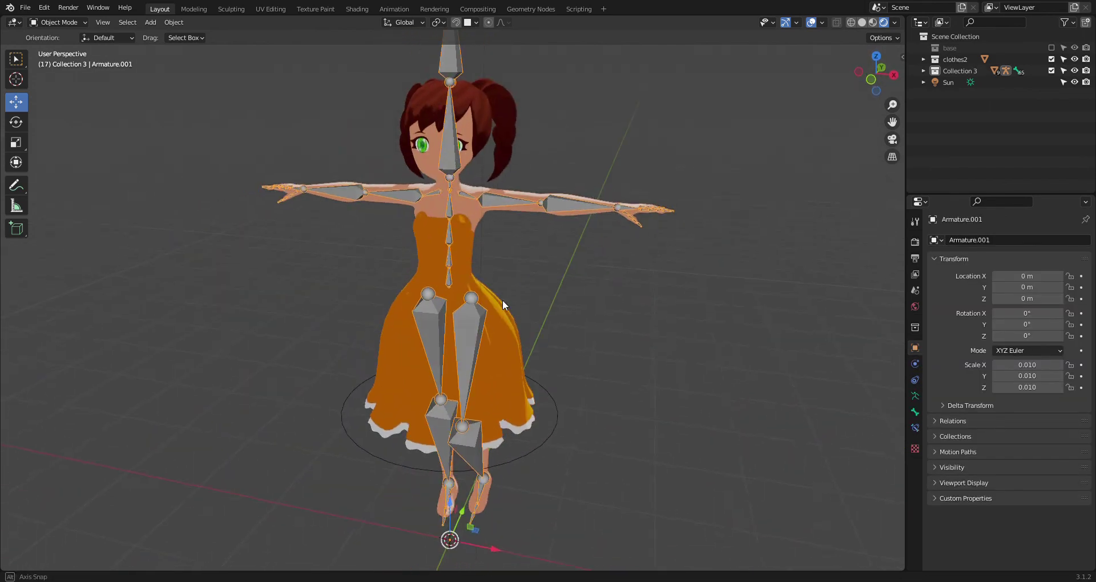
{"action": "scroll", "coordinate": [503, 304], "scroll_direction": "down", "scroll_amount": 3}
{"action": "left_click", "coordinate": [480, 254]}
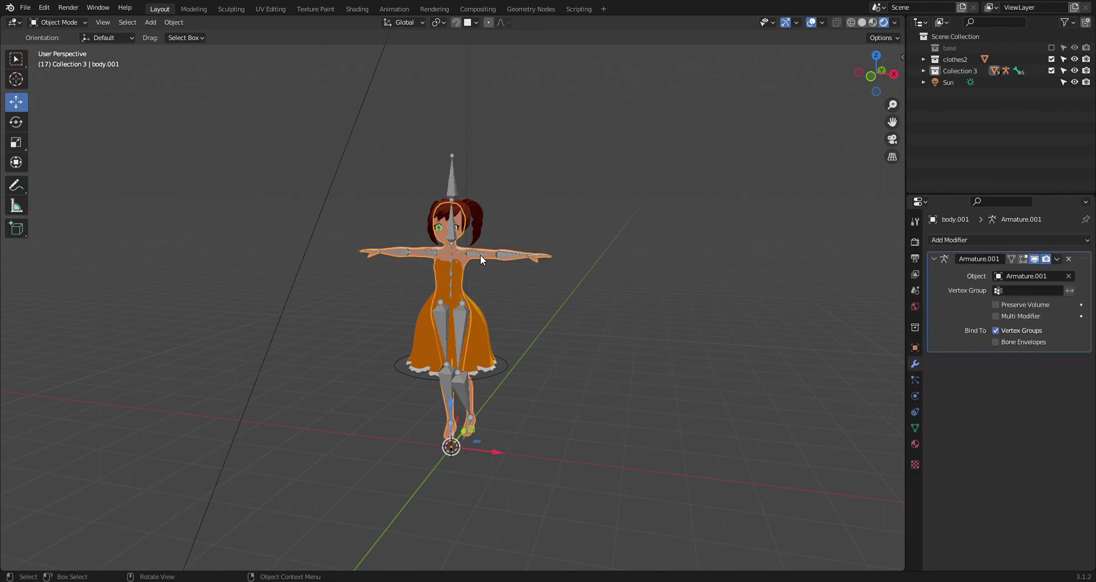
{"action": "left_click", "coordinate": [480, 255]}
{"action": "middle_click_drag", "start_coordinate": [481, 254], "coordinate": [588, 281]}
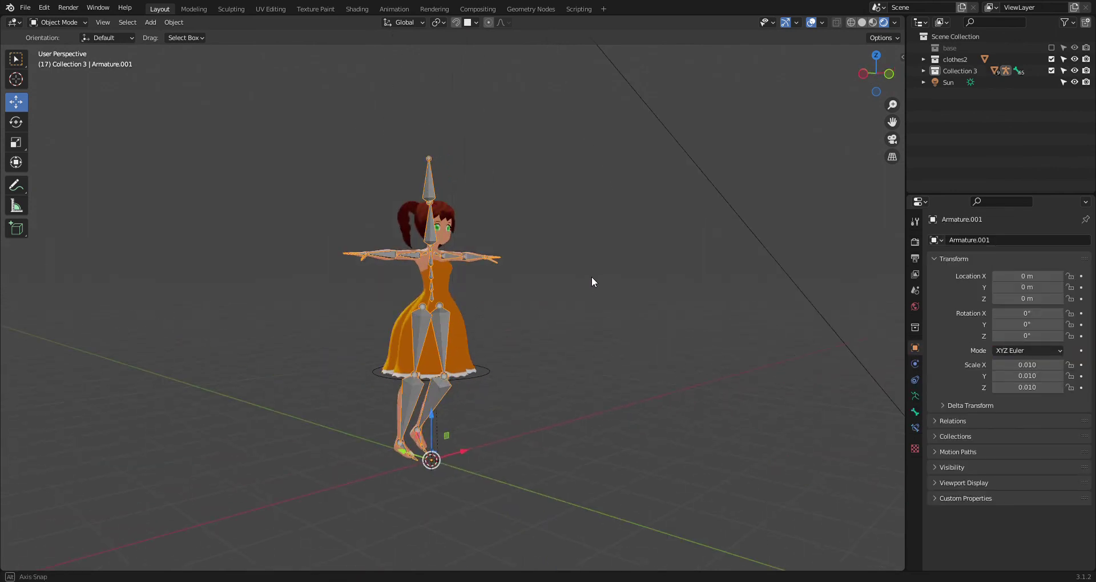
{"action": "scroll", "coordinate": [519, 119], "scroll_direction": "down", "scroll_amount": 3}
Step: Rotate the Sun light to about 225°, 163°, 138° so that it lights the front of the character
{"action": "left_click", "coordinate": [447, 92]}
{"action": "middle_click_drag", "start_coordinate": [440, 94], "coordinate": [207, 132]}
{"action": "middle_click_drag", "start_coordinate": [309, 169], "coordinate": [579, 236]}
{"action": "key", "text": "r"}
{"action": "left_click", "coordinate": [446, 207]}
{"action": "key", "text": "r"}
{"action": "left_click", "coordinate": [428, 304]}
{"action": "middle_click_drag", "start_coordinate": [428, 303], "coordinate": [557, 216]}
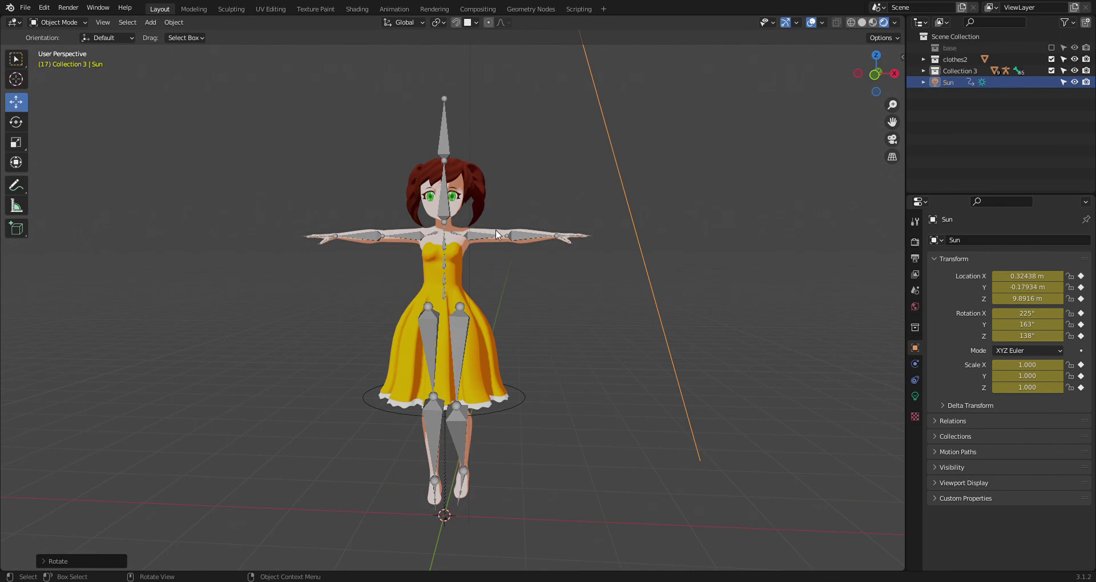
Step: Select the character's armature
{"action": "left_click", "coordinate": [404, 243]}
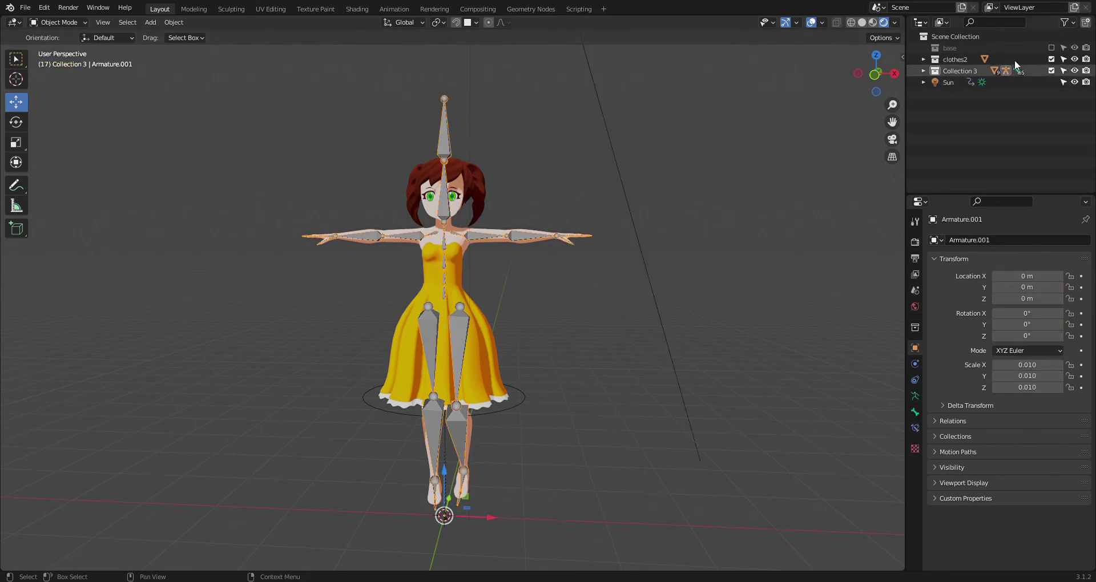